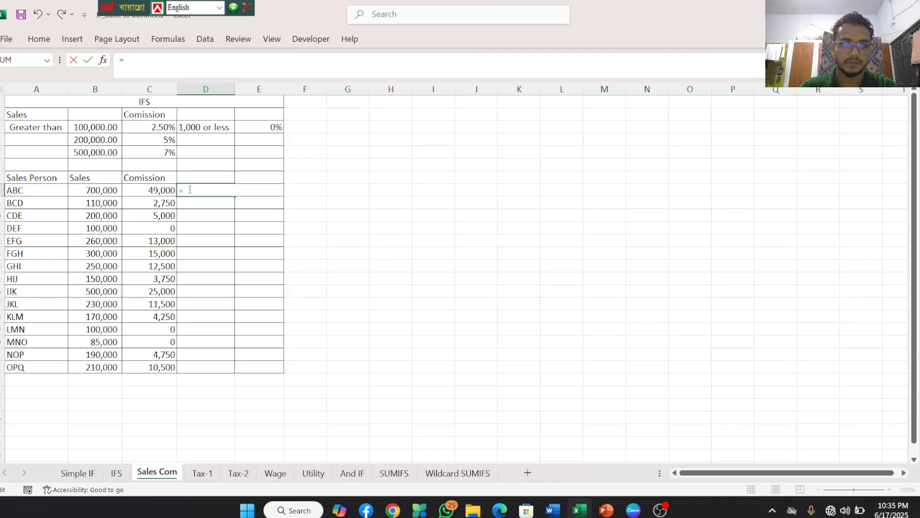
# Start an IFS formula in D8 whose first condition B8>B5 returns B8*C5
pyautogui.write('ifs')
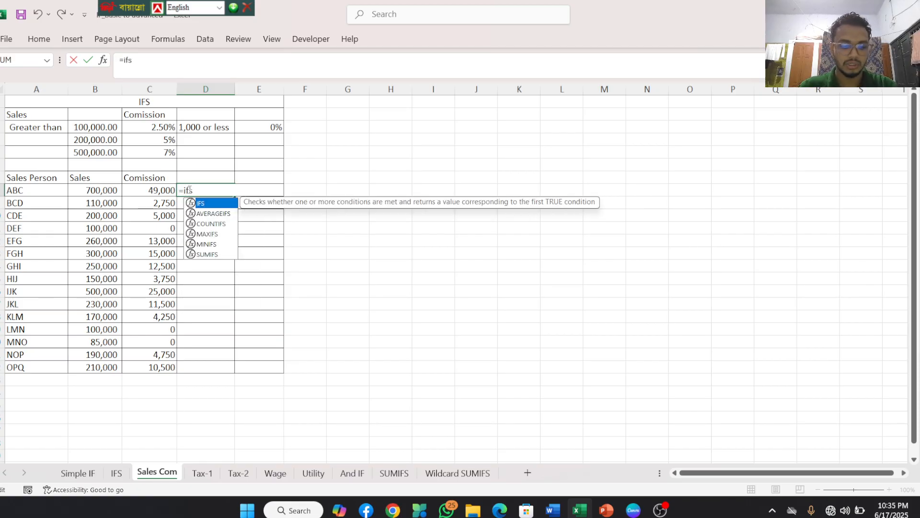
pyautogui.doubleClick(219, 207)
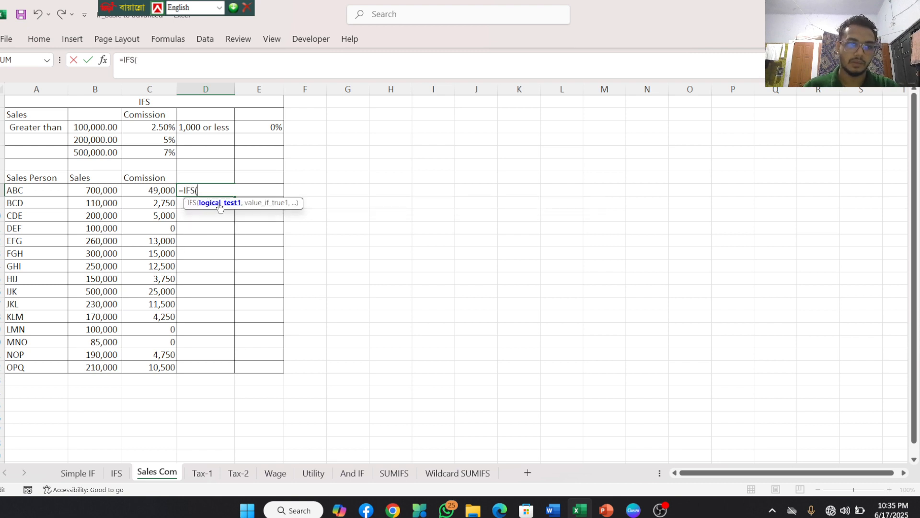
pyautogui.click(115, 194)
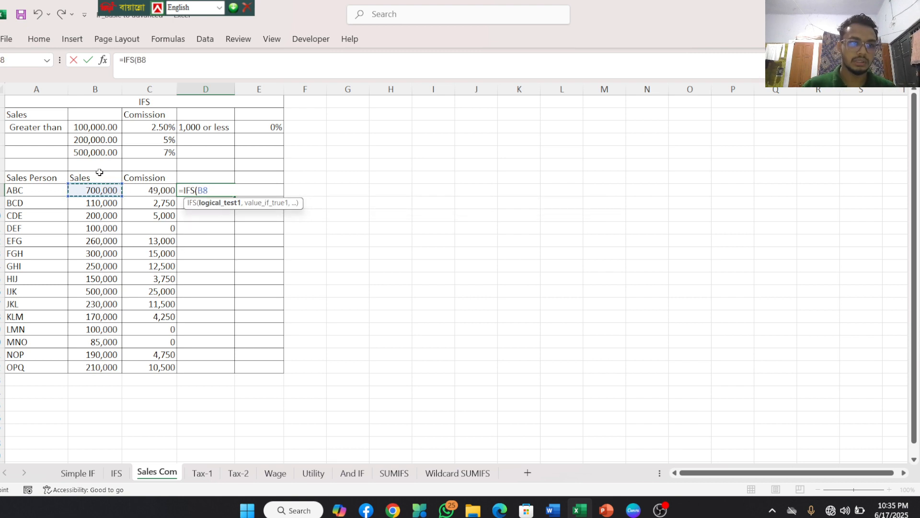
pyautogui.write('.')
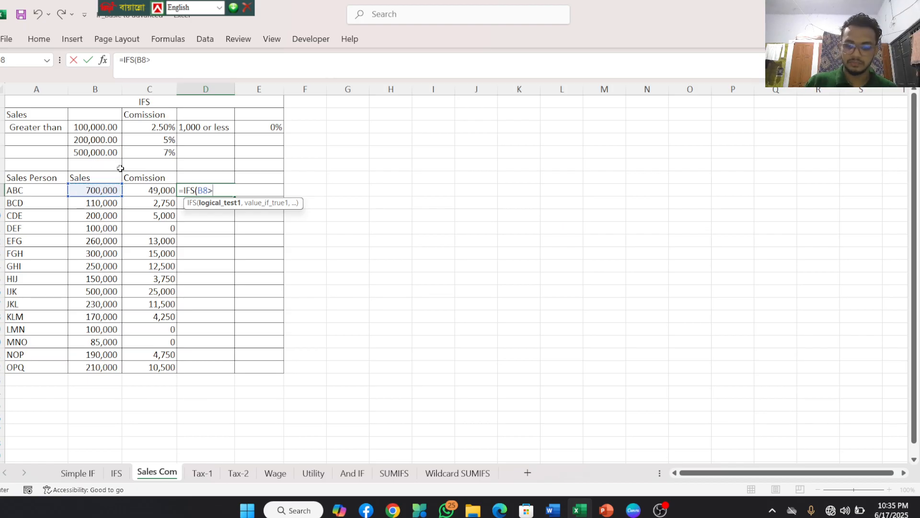
pyautogui.click(85, 153)
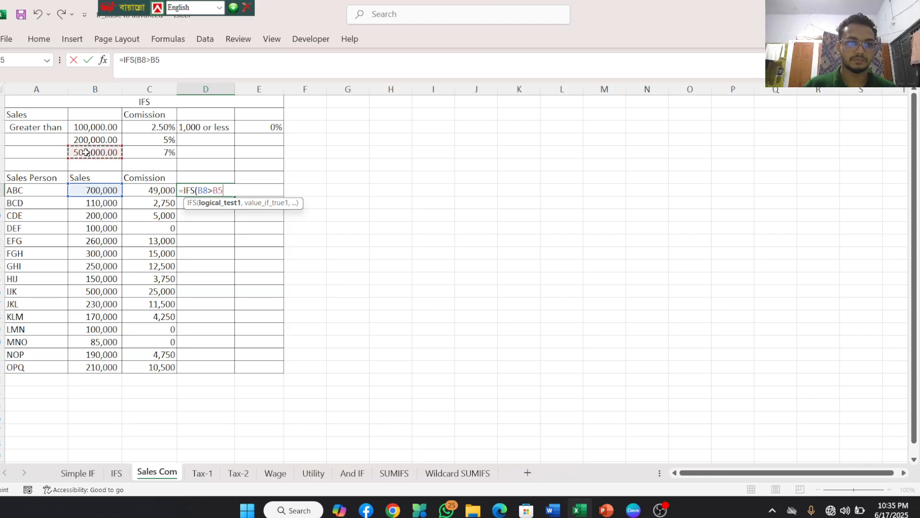
pyautogui.write(',')
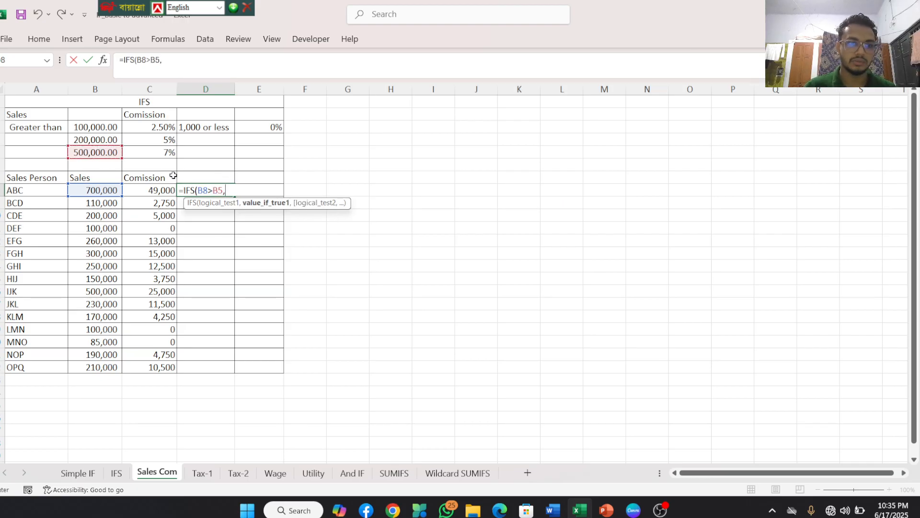
pyautogui.click(113, 188)
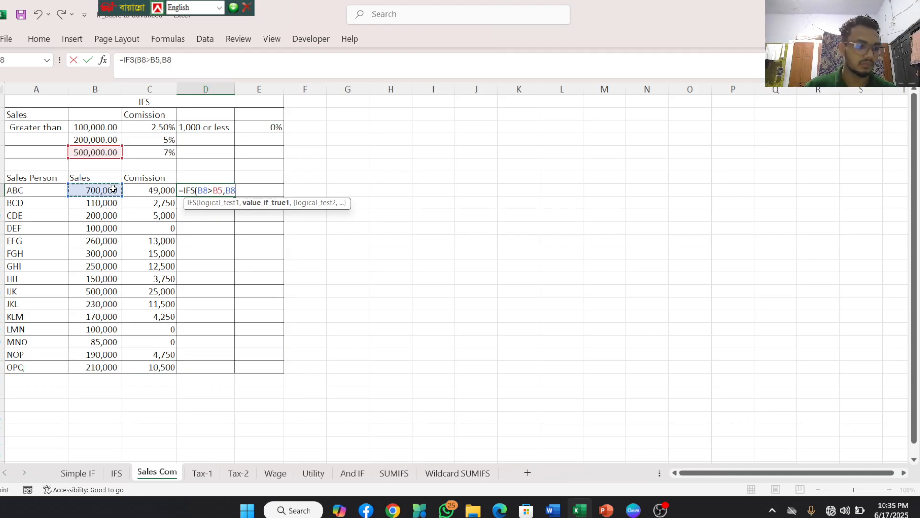
pyautogui.write('*')
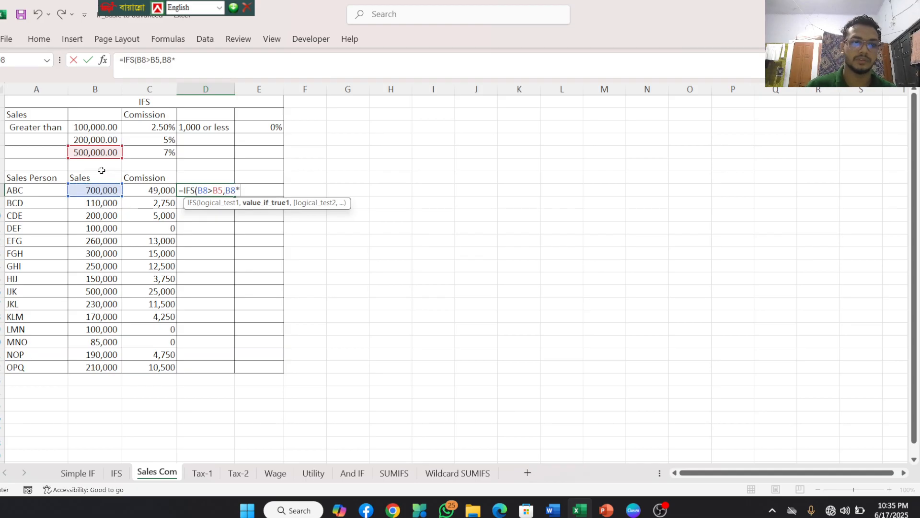
pyautogui.click(149, 152)
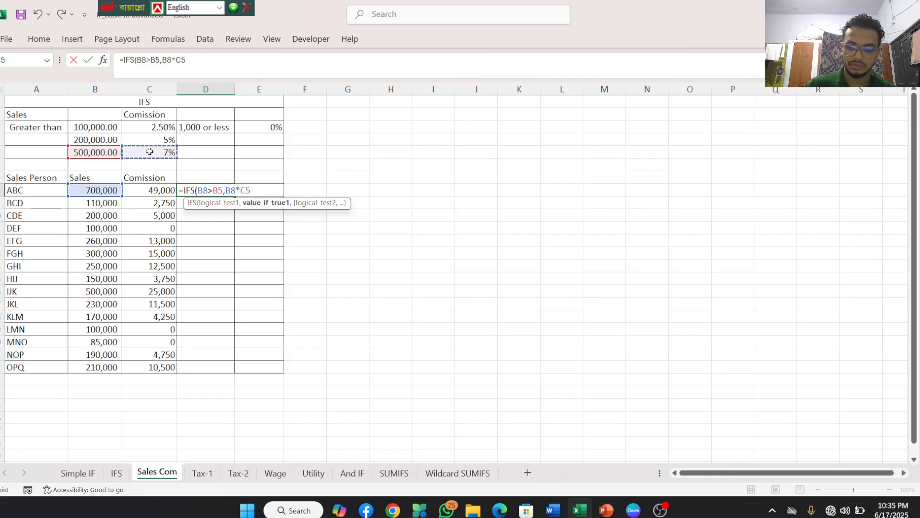
pyautogui.write(',')
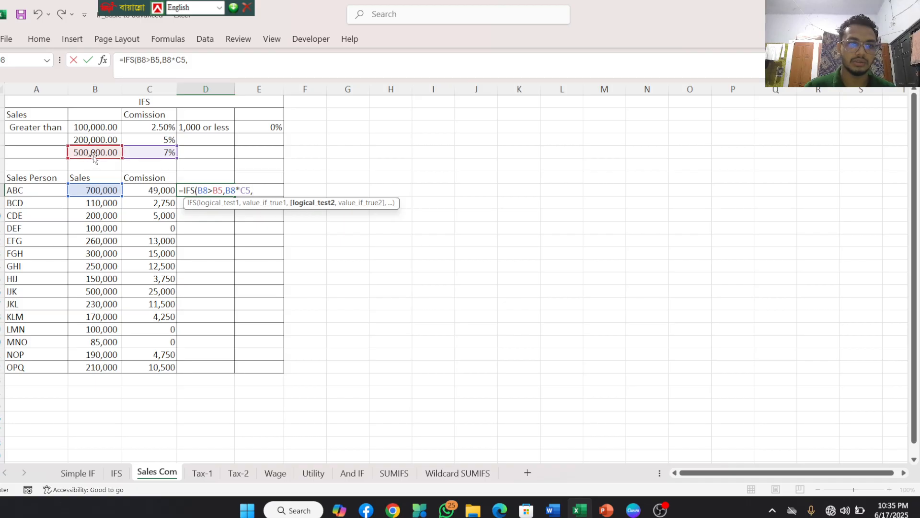
# Add a second condition to the IFS formula, B8>B4, returning B8*C4
pyautogui.click(98, 190)
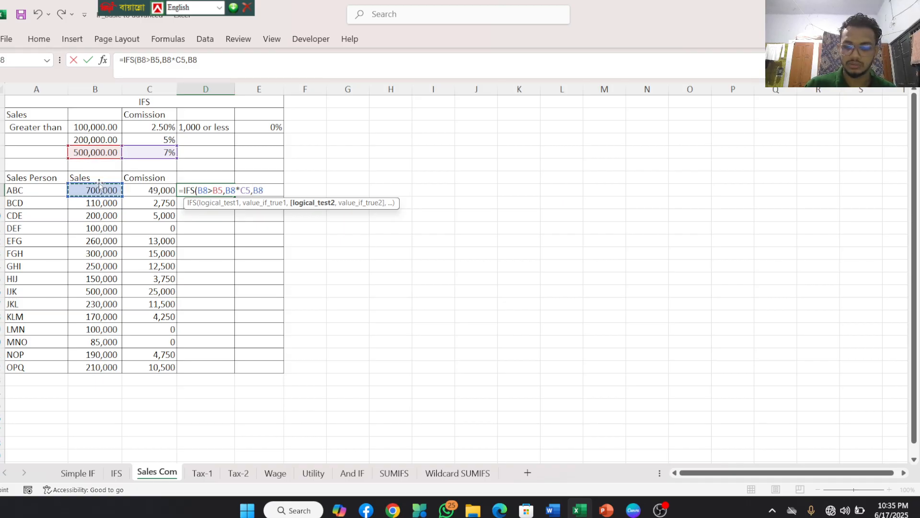
pyautogui.write('>')
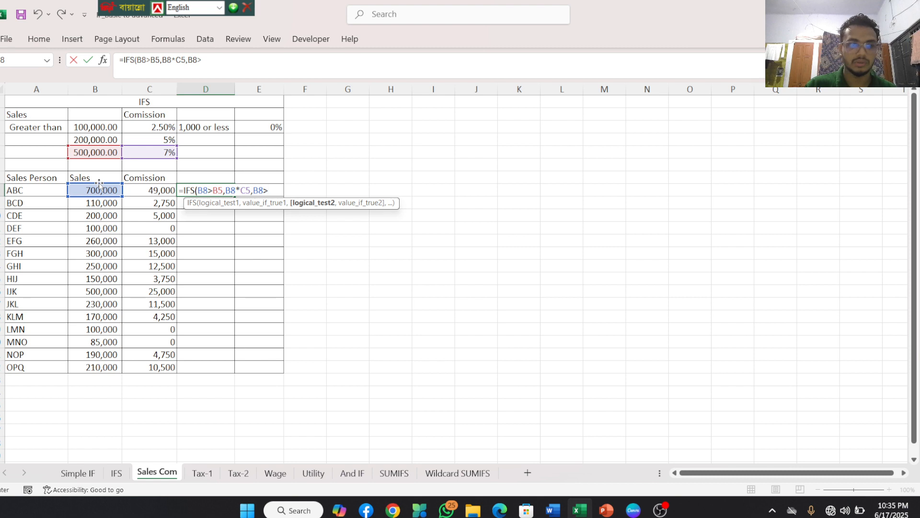
pyautogui.click(83, 140)
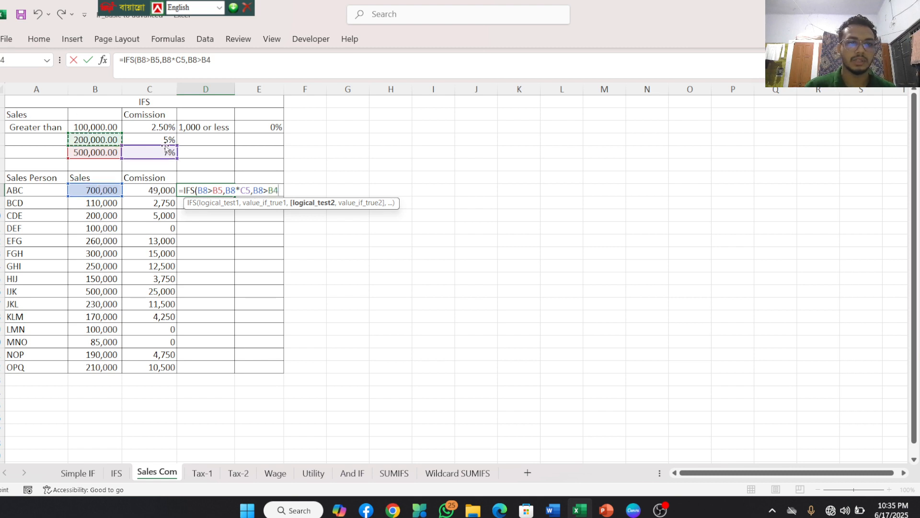
pyautogui.write(',')
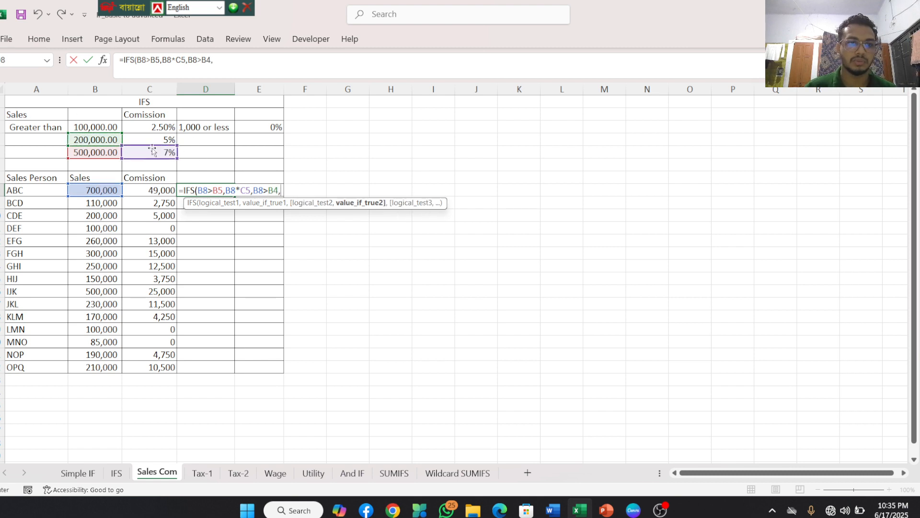
pyautogui.click(110, 189)
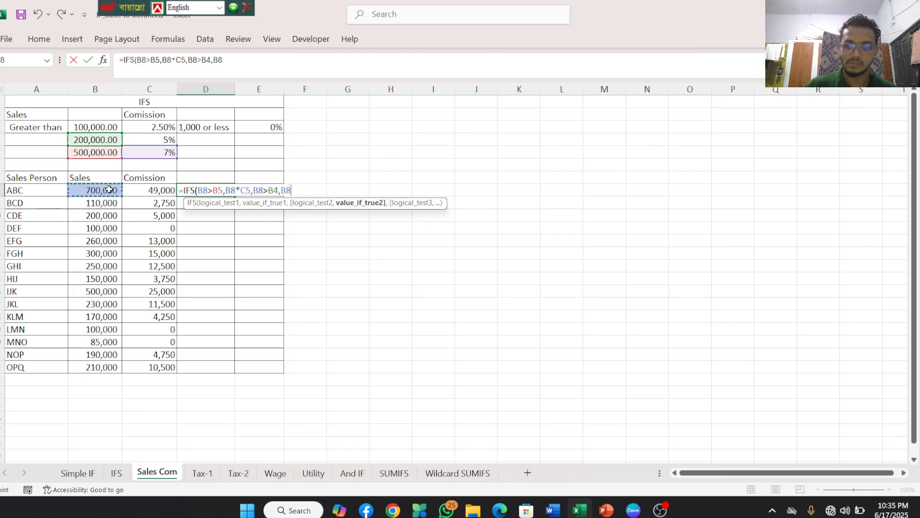
pyautogui.write('*')
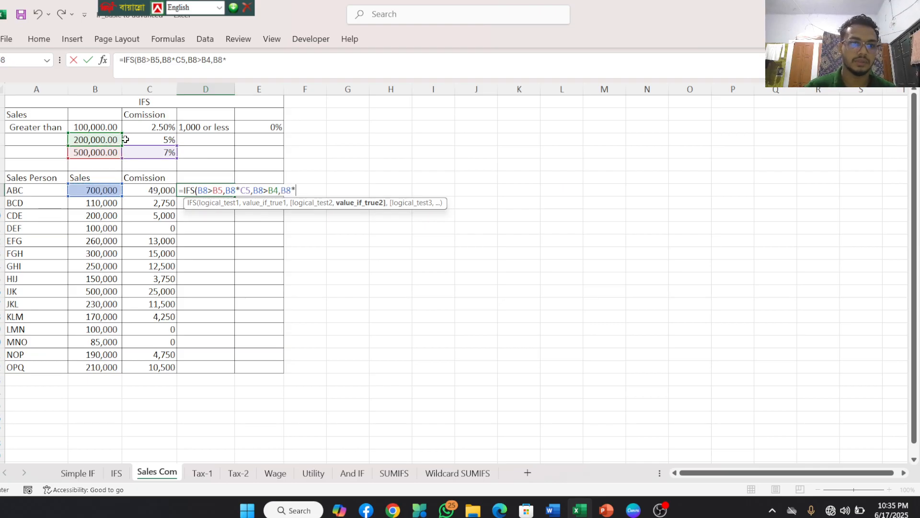
pyautogui.click(129, 141)
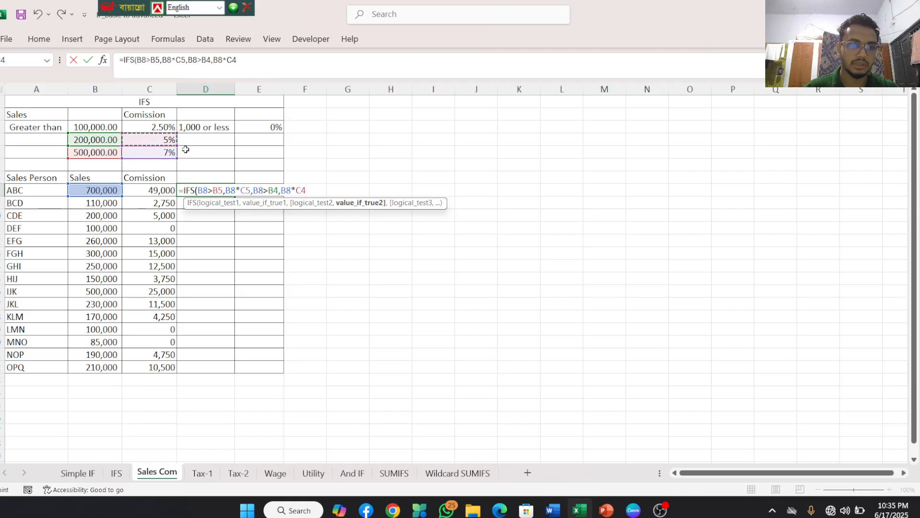
pyautogui.write(',')
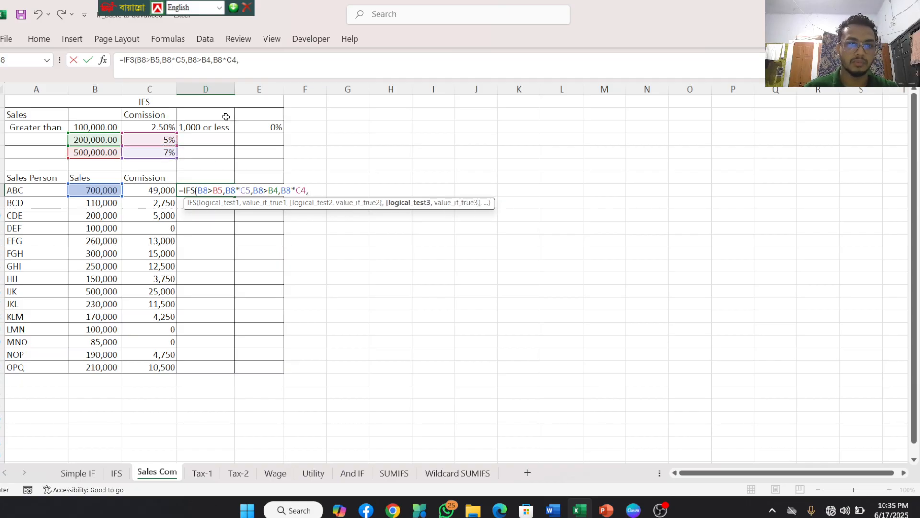
# Add the third condition B8>B3 returning B8*C3, then close and enter the IFS formula in D8
pyautogui.click(111, 191)
pyautogui.write('>')
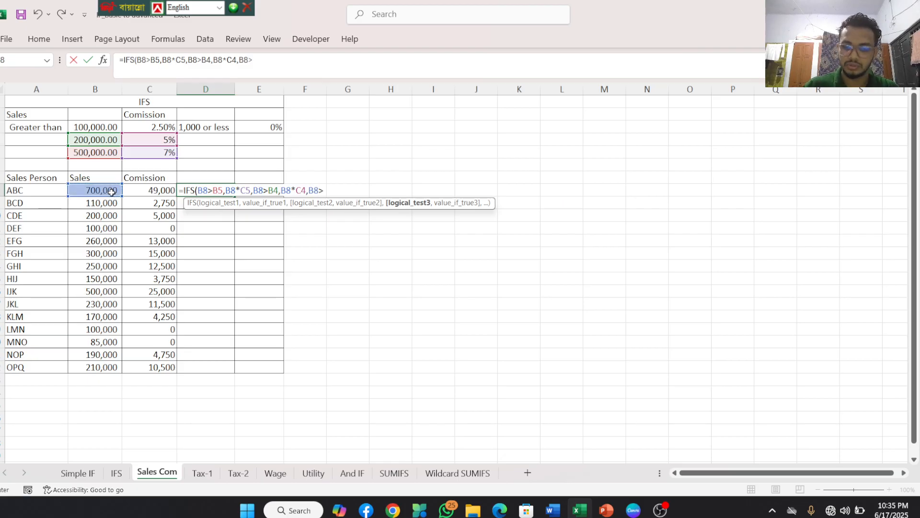
pyautogui.click(103, 127)
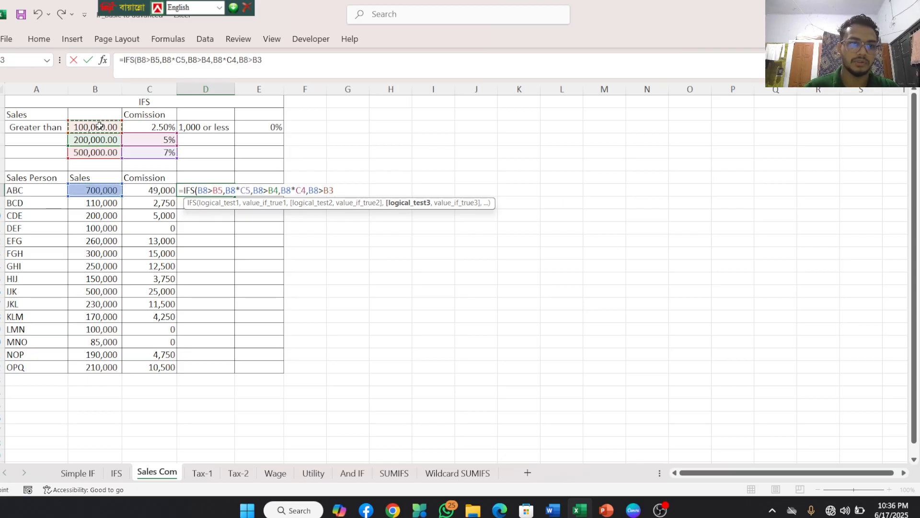
pyautogui.write(',')
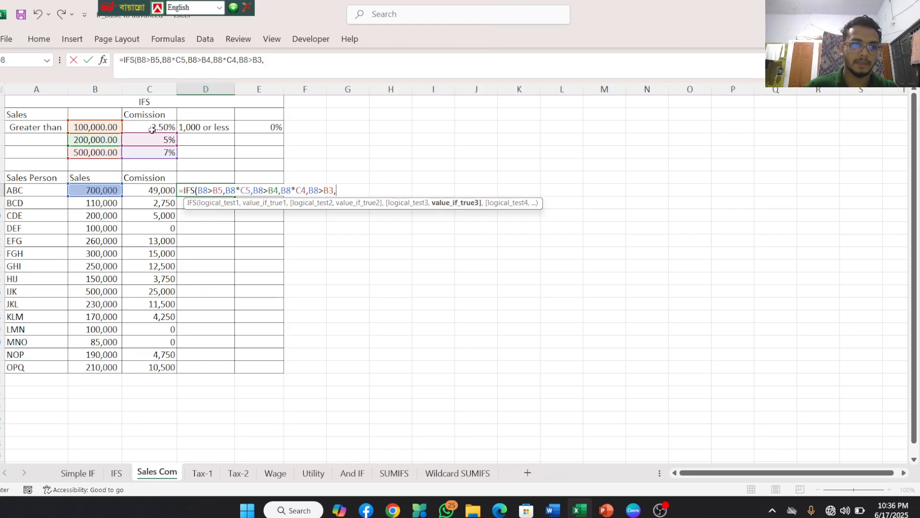
pyautogui.click(92, 192)
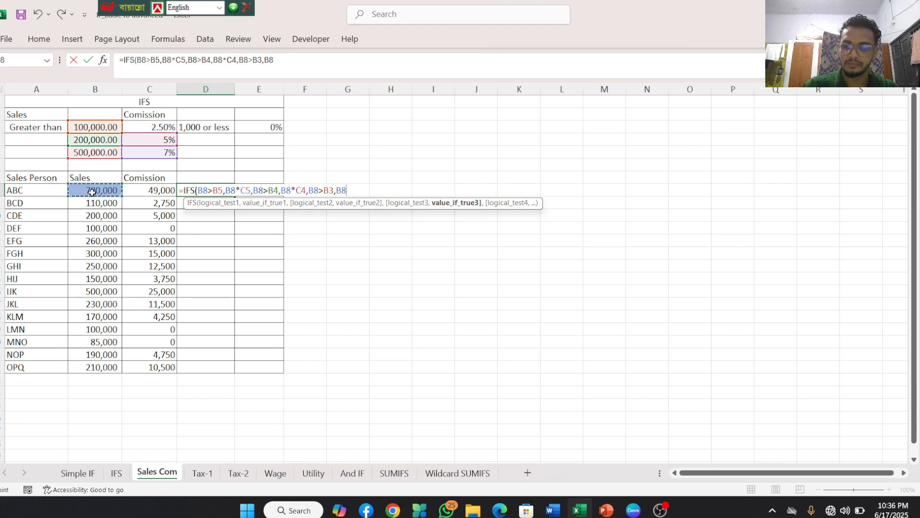
pyautogui.write('*')
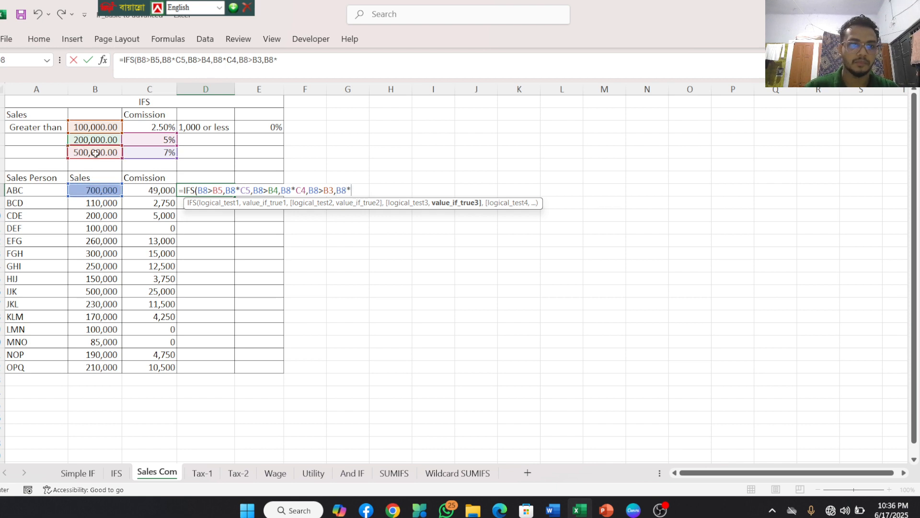
pyautogui.click(141, 126)
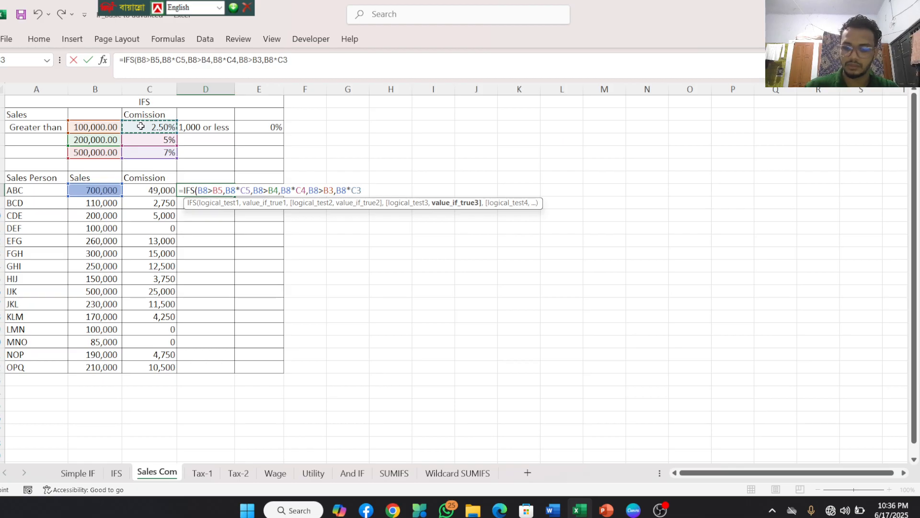
pyautogui.write(')')
pyautogui.press('Return')
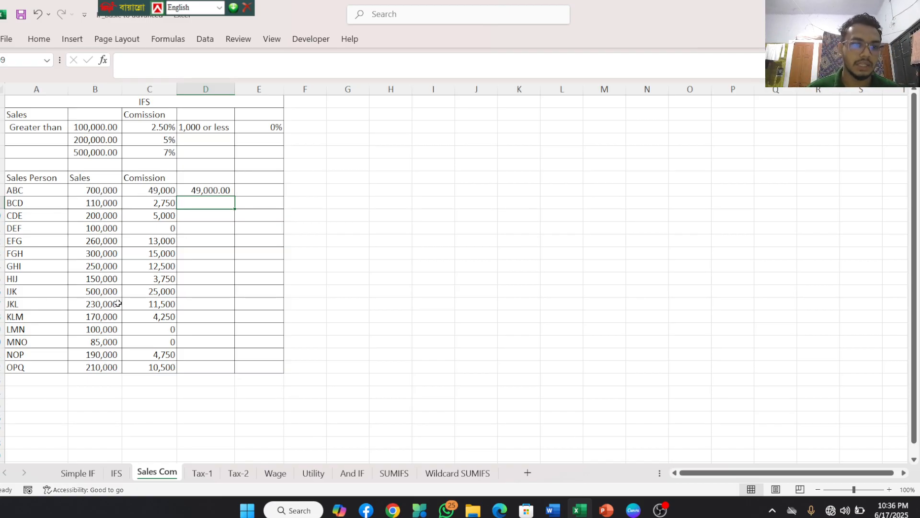
# Edit the IFS formula in D8 and make its B5 reference absolute as $B$5
pyautogui.click(198, 191)
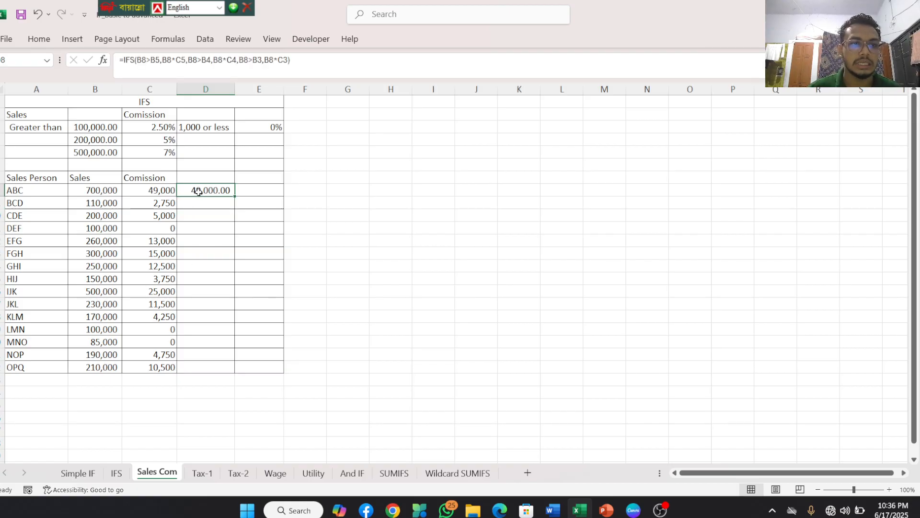
pyautogui.click(150, 60)
pyautogui.moveTo(150, 60); pyautogui.dragTo(158, 60)
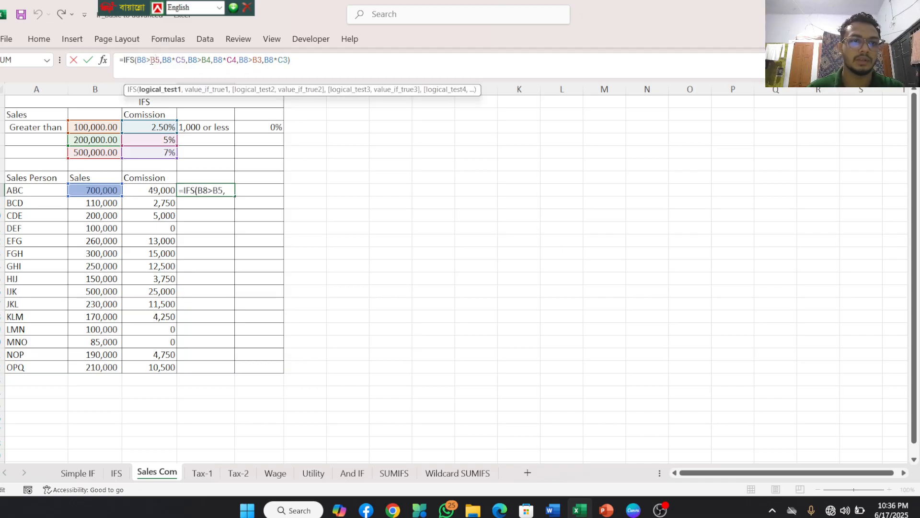
pyautogui.moveTo(150, 59); pyautogui.dragTo(161, 60)
pyautogui.press('F5')
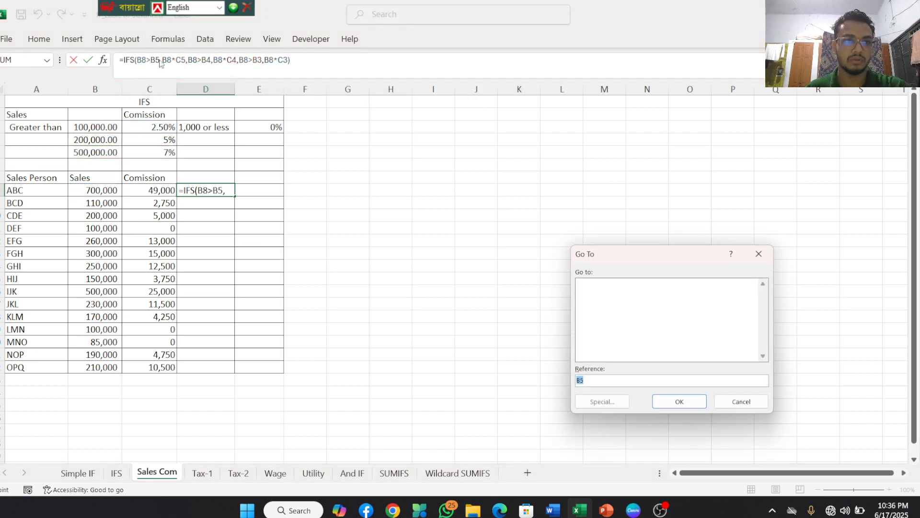
pyautogui.click(758, 254)
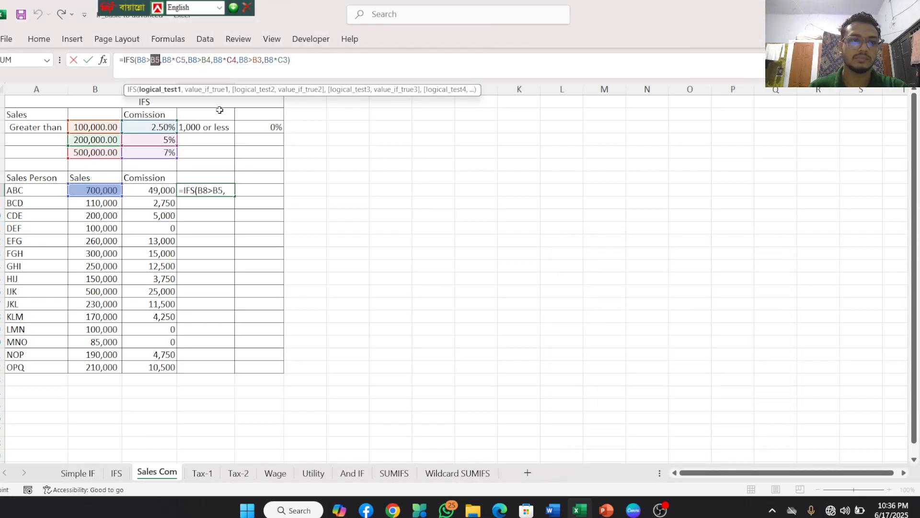
pyautogui.press('XF86MonBrightnessDown')
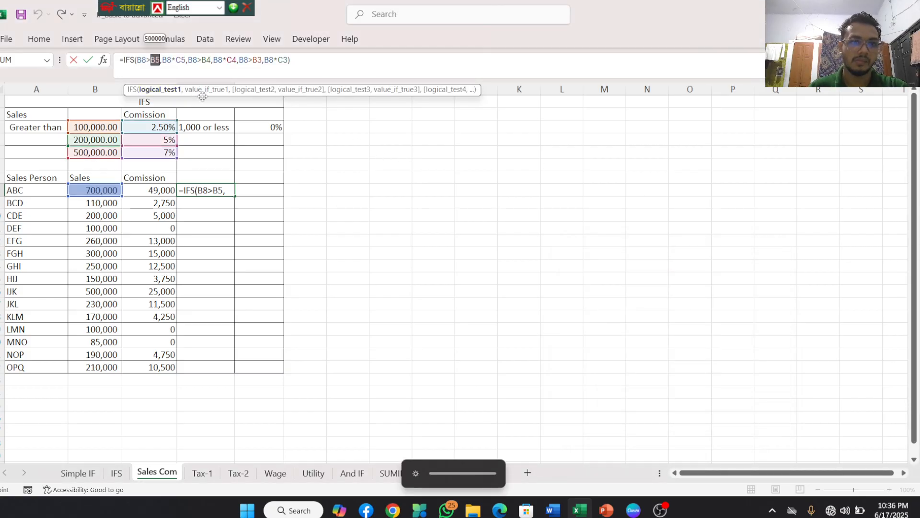
pyautogui.press('F4')
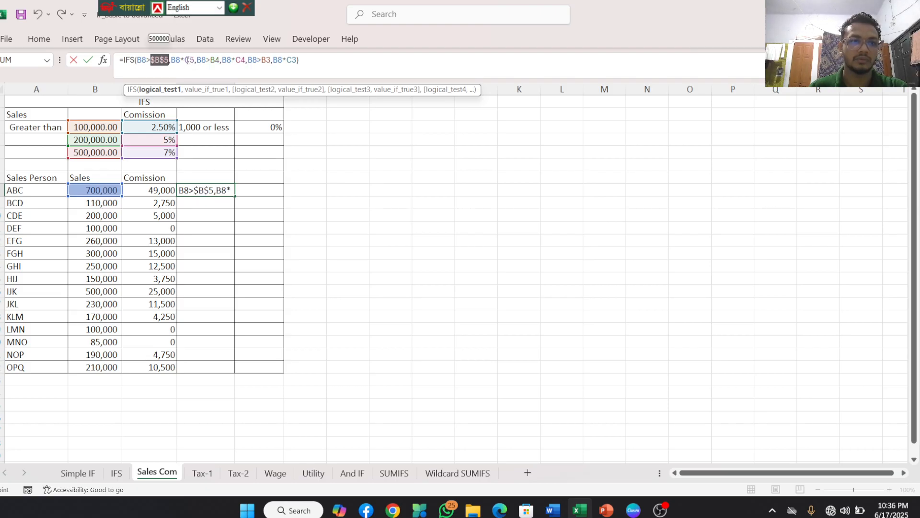
# Make the C5, B4, C4, B3 and C3 references in D8's IFS formula absolute and enter the formula
pyautogui.moveTo(184, 60); pyautogui.dragTo(190, 60)
pyautogui.press('F4')
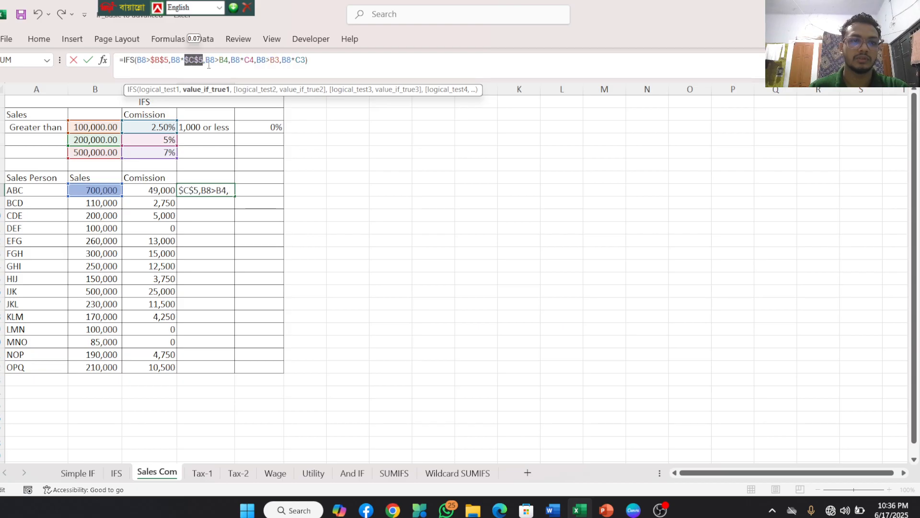
pyautogui.click(223, 60)
pyautogui.press('F4')
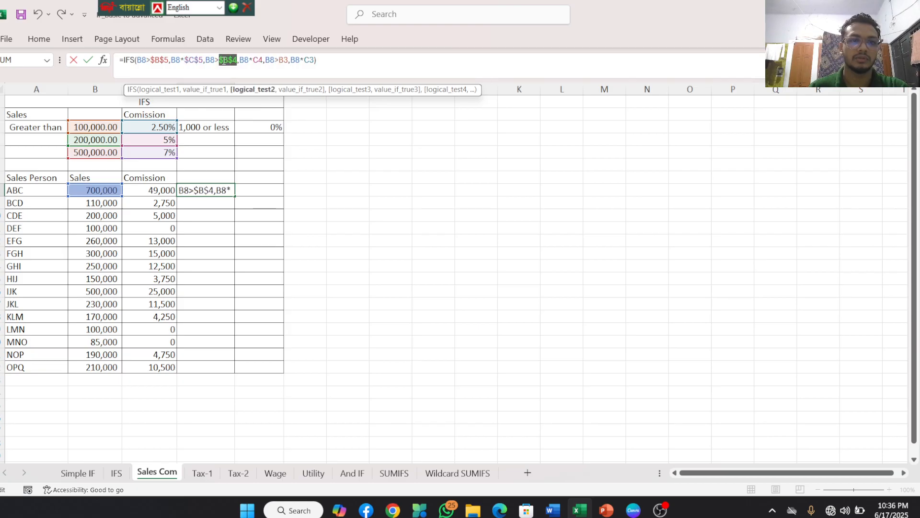
pyautogui.click(258, 61)
pyautogui.press('F4')
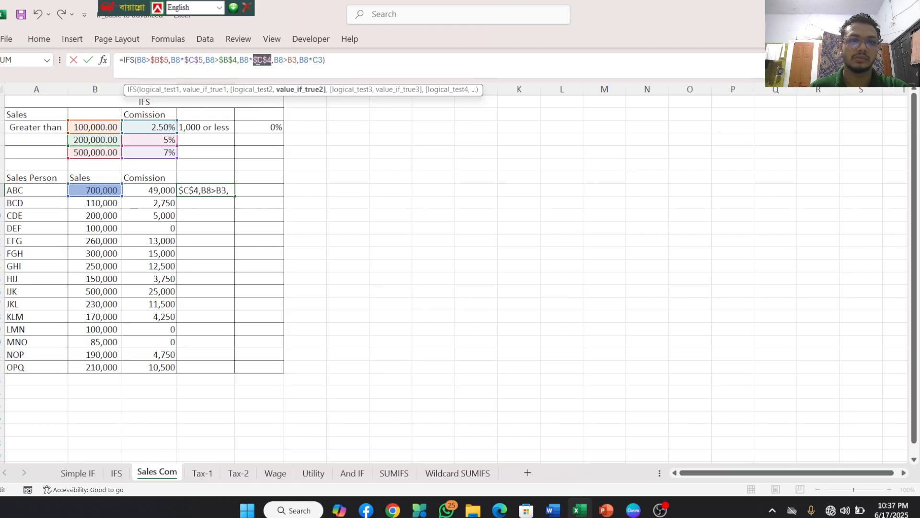
pyautogui.click(294, 60)
pyautogui.press('F4')
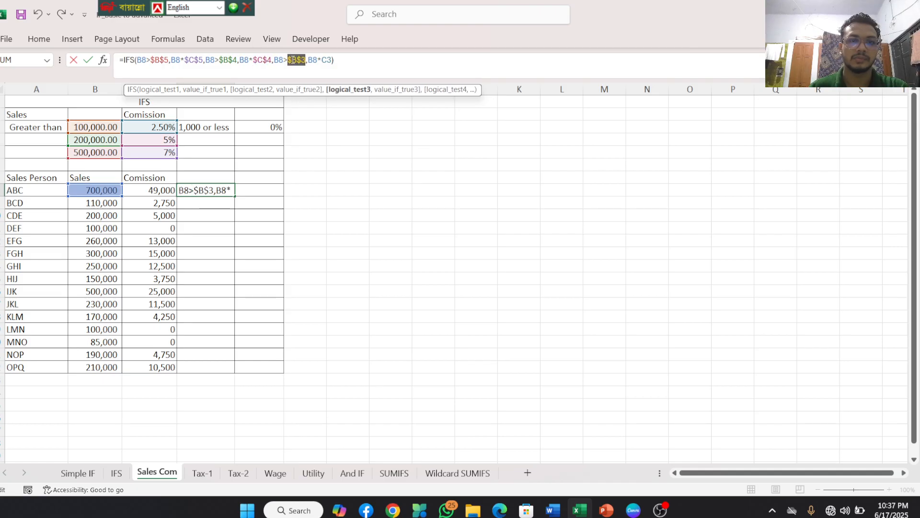
pyautogui.click(321, 60)
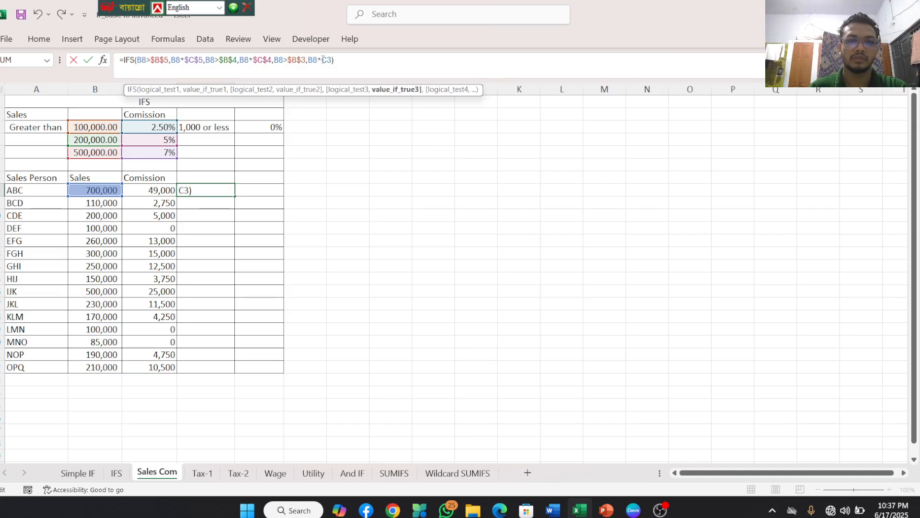
pyautogui.press('F4')
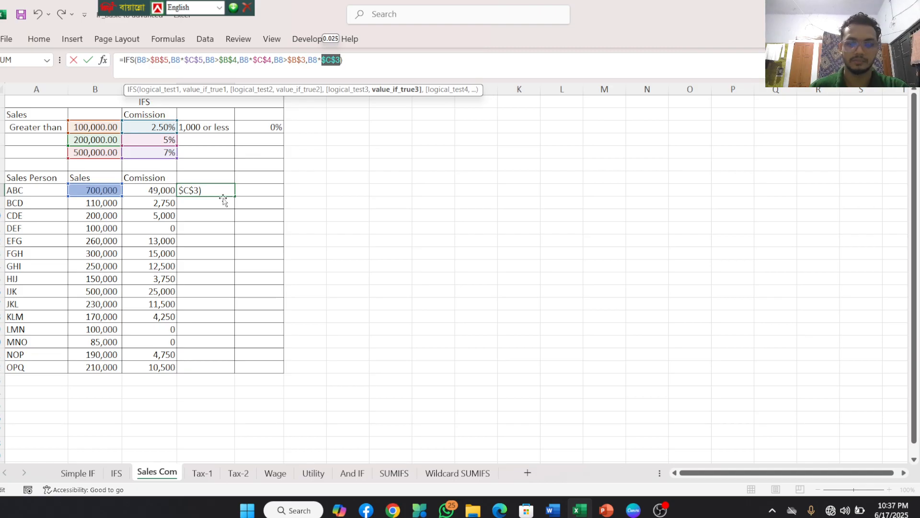
pyautogui.press('Return')
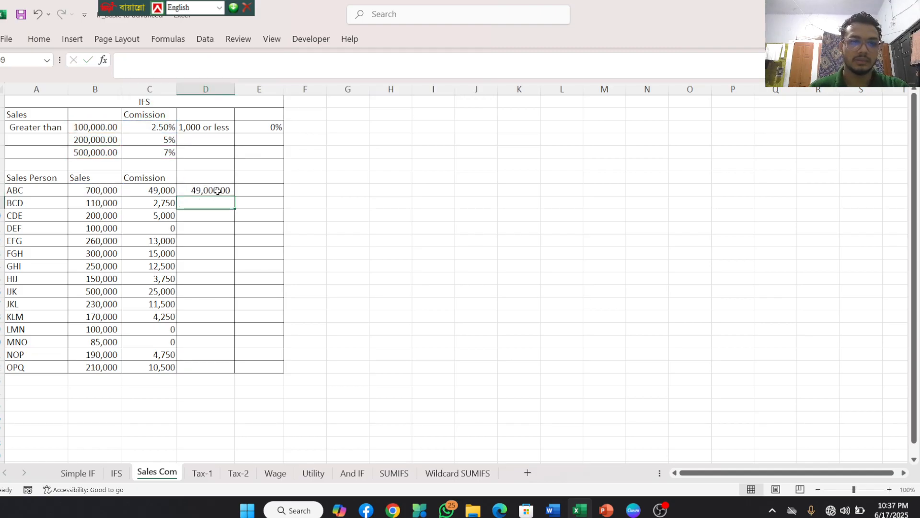
# Fill the IFS formula from D8 down to D22 and widen column D slightly
pyautogui.click(218, 191)
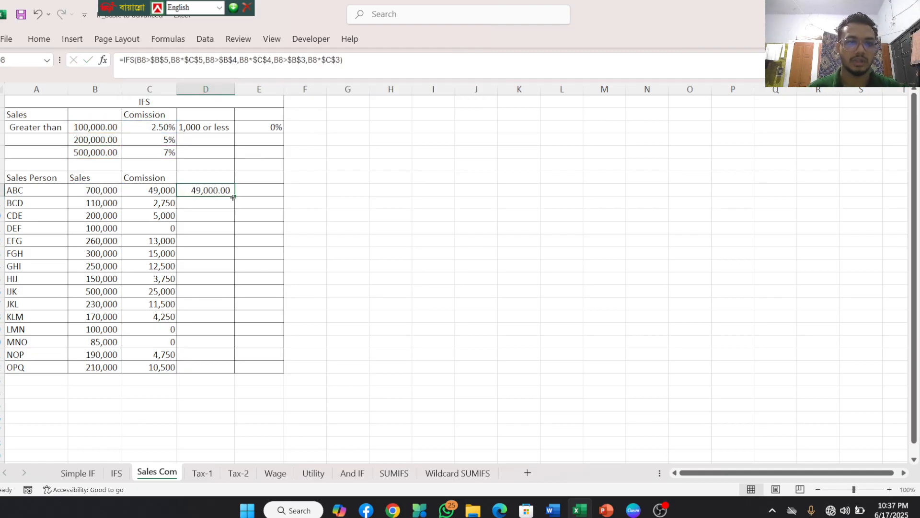
pyautogui.moveTo(235, 195); pyautogui.dragTo(236, 374)
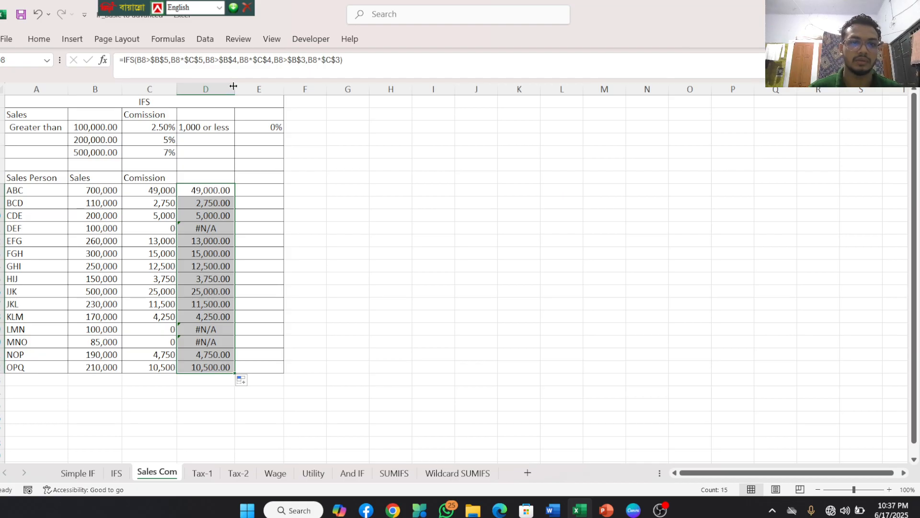
pyautogui.moveTo(233, 86); pyautogui.dragTo(239, 87)
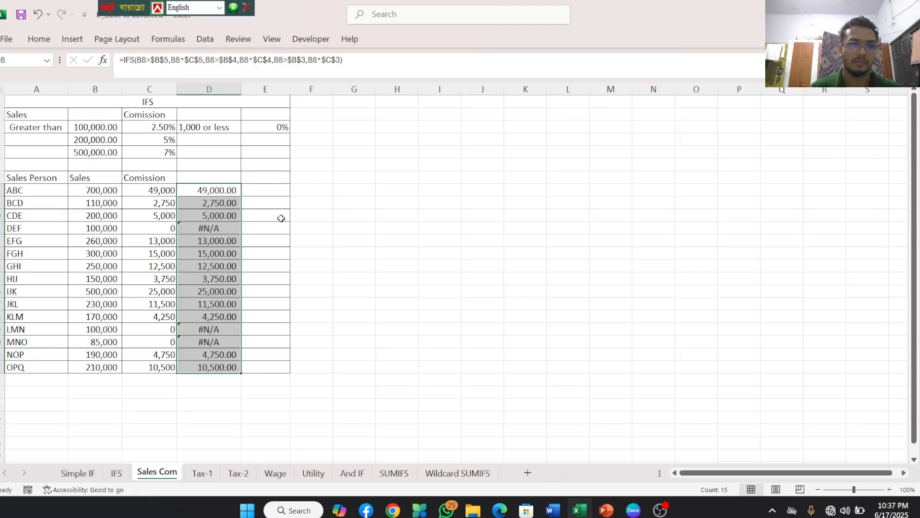
pyautogui.scroll(3, 282, 219)
pyautogui.scroll(-2, 282, 218)
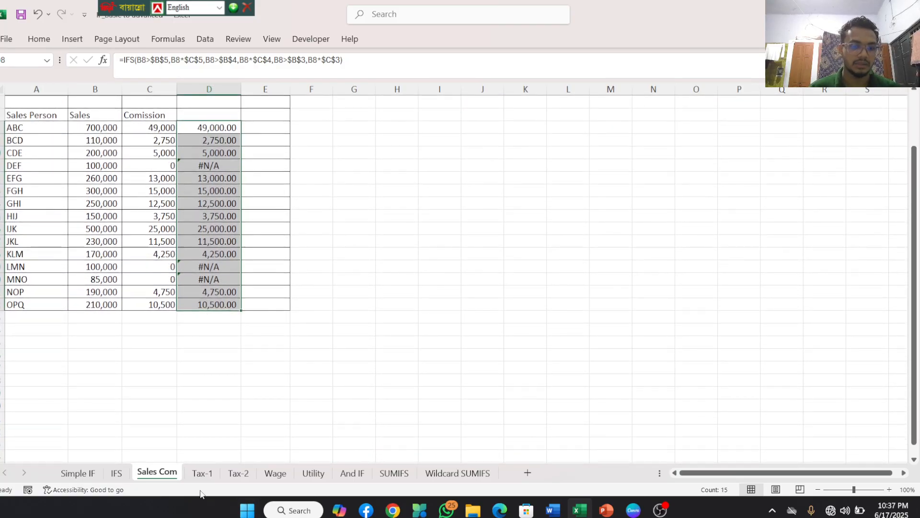
# Switch to the Tax-1 sheet and clear the existing formulas in E12:E19
pyautogui.click(201, 473)
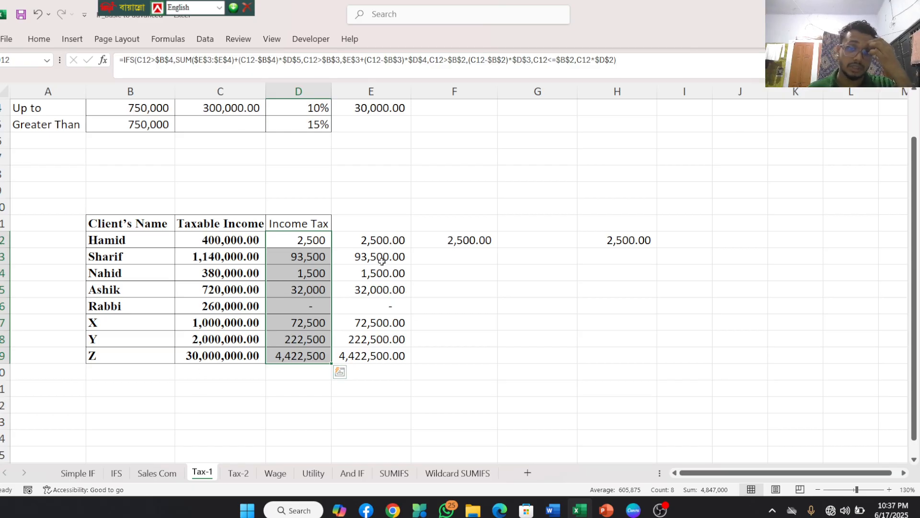
pyautogui.moveTo(383, 297); pyautogui.dragTo(393, 358)
pyautogui.press('F2')
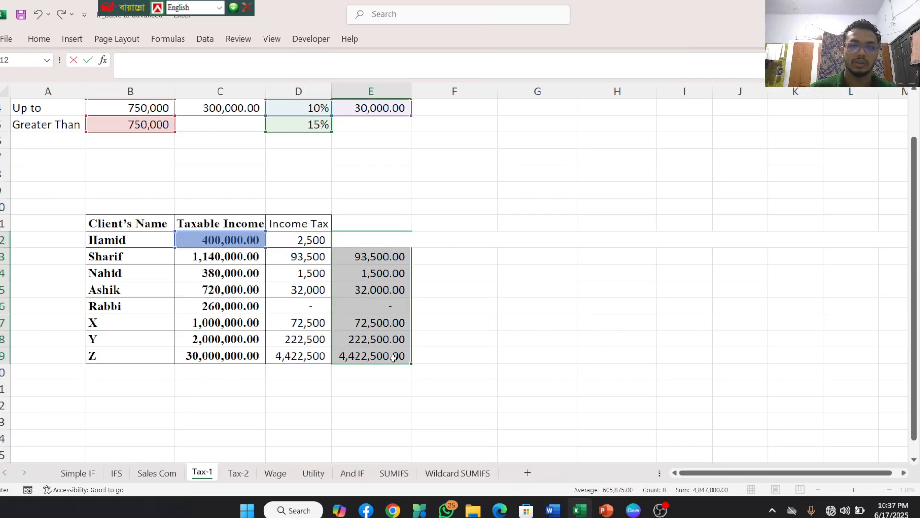
pyautogui.click(393, 358)
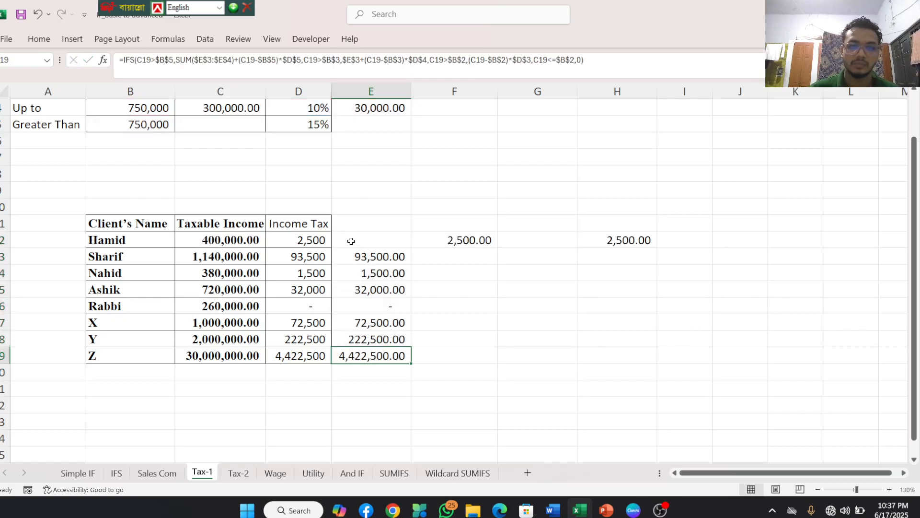
pyautogui.moveTo(353, 239); pyautogui.dragTo(379, 354)
pyautogui.press('Delete')
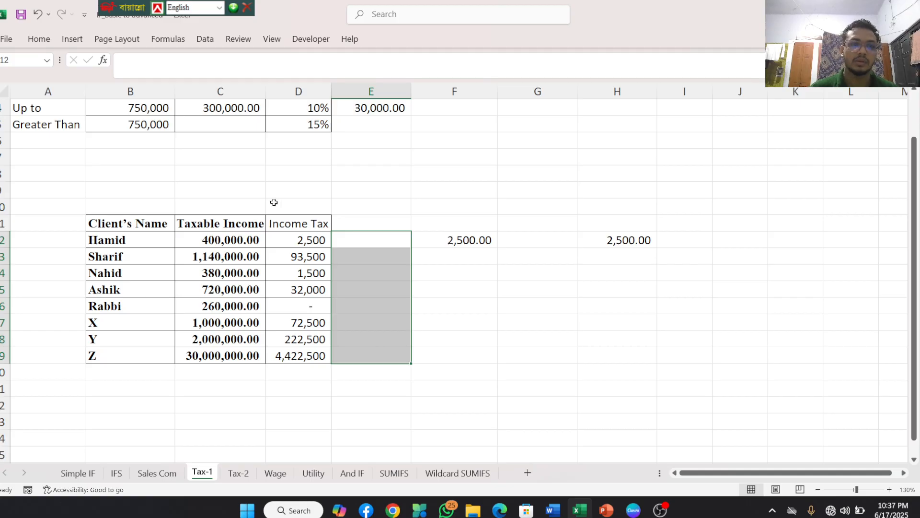
# Clear the leftover calculations in F12 and H12 on the Tax-1 sheet
pyautogui.scroll(1, 250, 188)
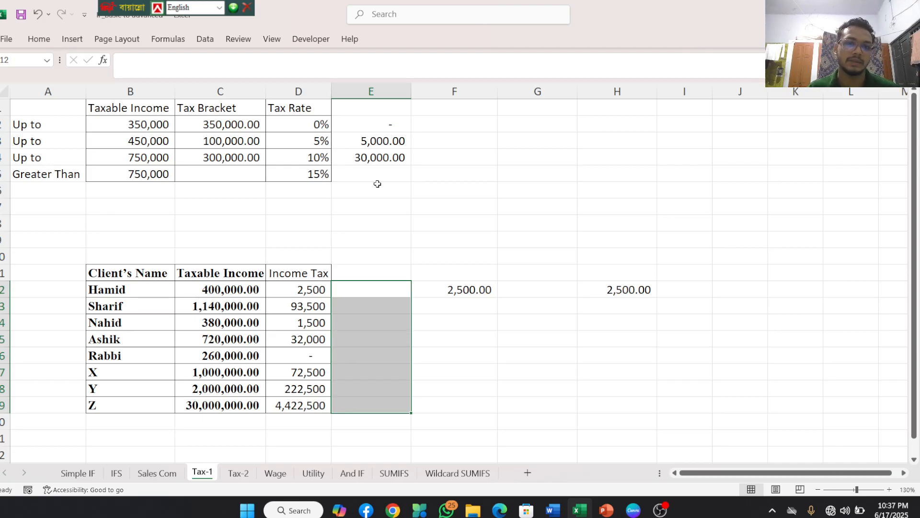
pyautogui.click(368, 298)
pyautogui.click(450, 290)
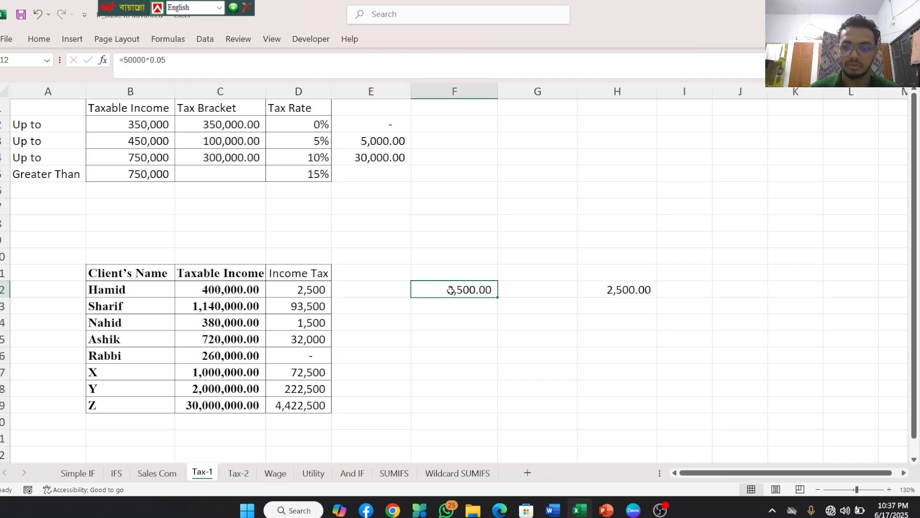
pyautogui.press('Delete')
pyautogui.click(617, 290)
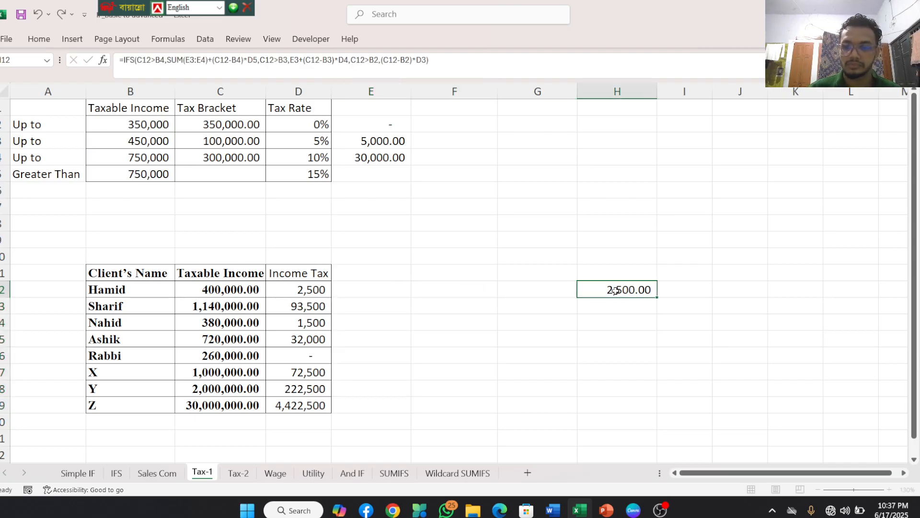
pyautogui.doubleClick(616, 291)
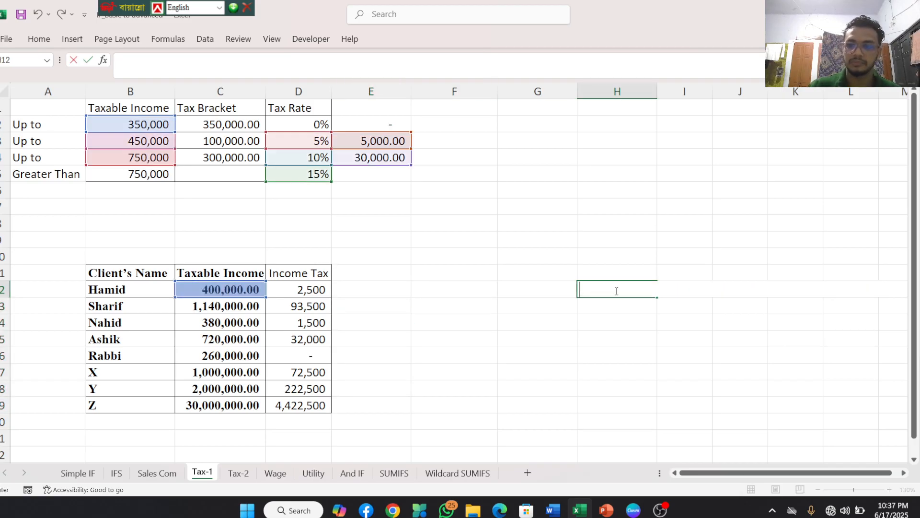
pyautogui.click(379, 288)
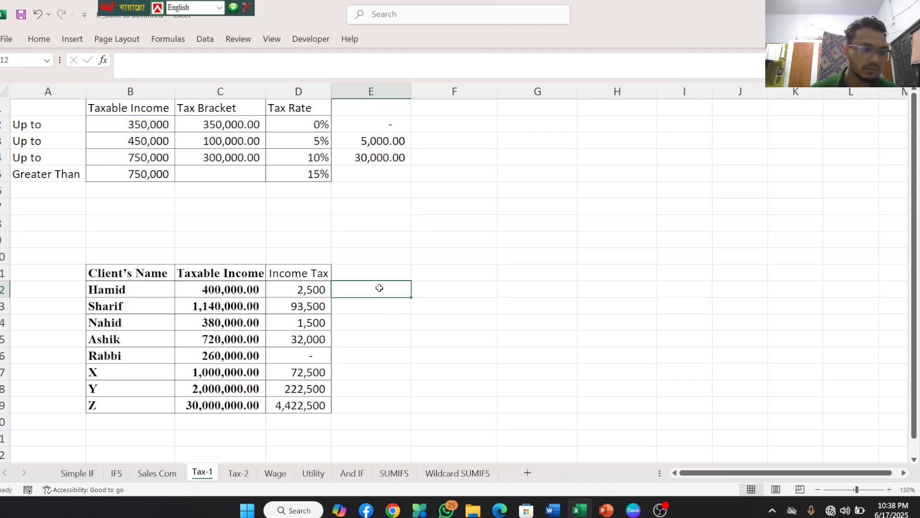
pyautogui.write('=oi')
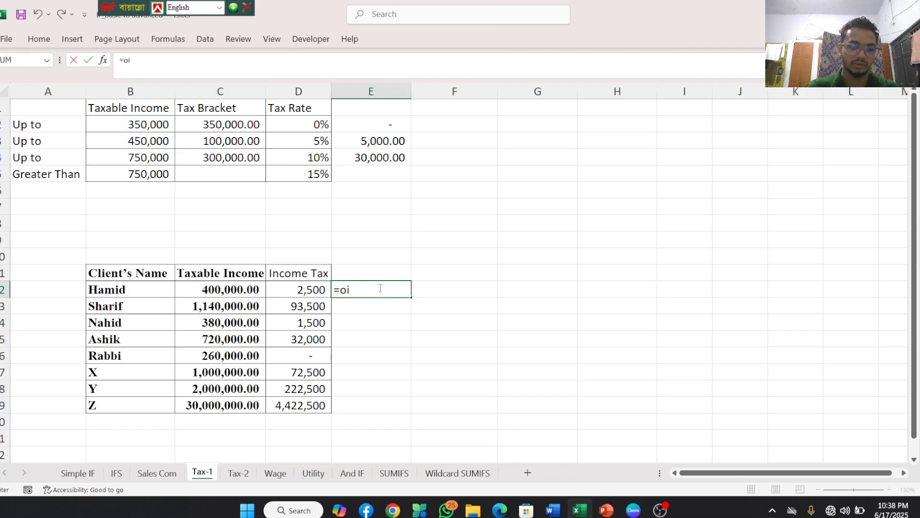
pyautogui.write('fs')
pyautogui.press('BackSpace')
pyautogui.press('BackSpace')
pyautogui.press('BackSpace')
pyautogui.press('BackSpace')
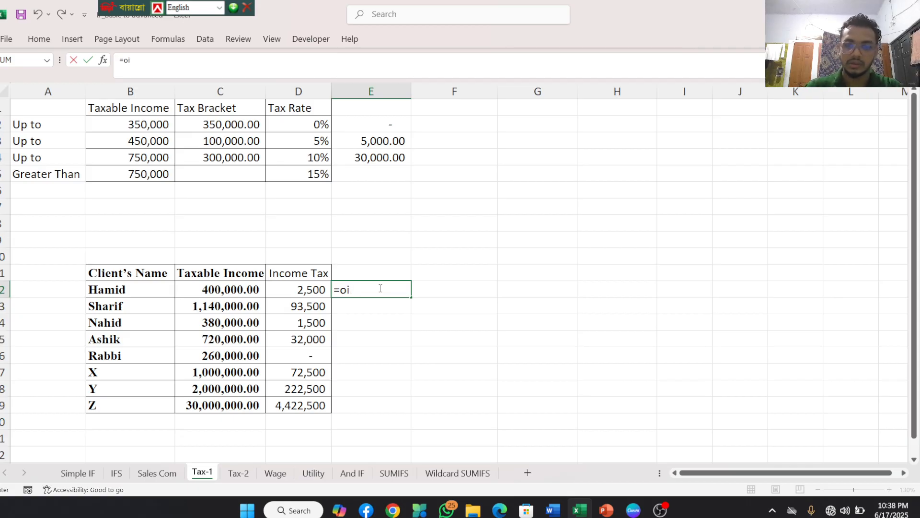
pyautogui.write('i')
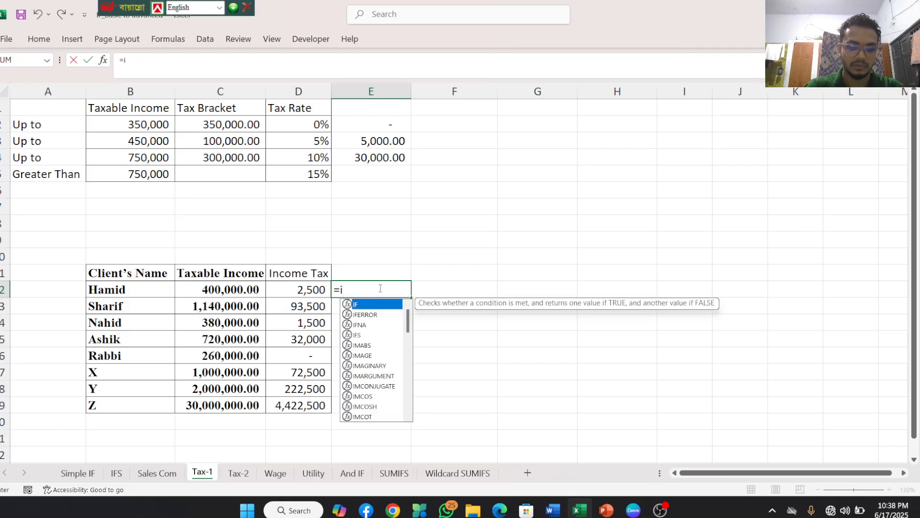
pyautogui.write('fs')
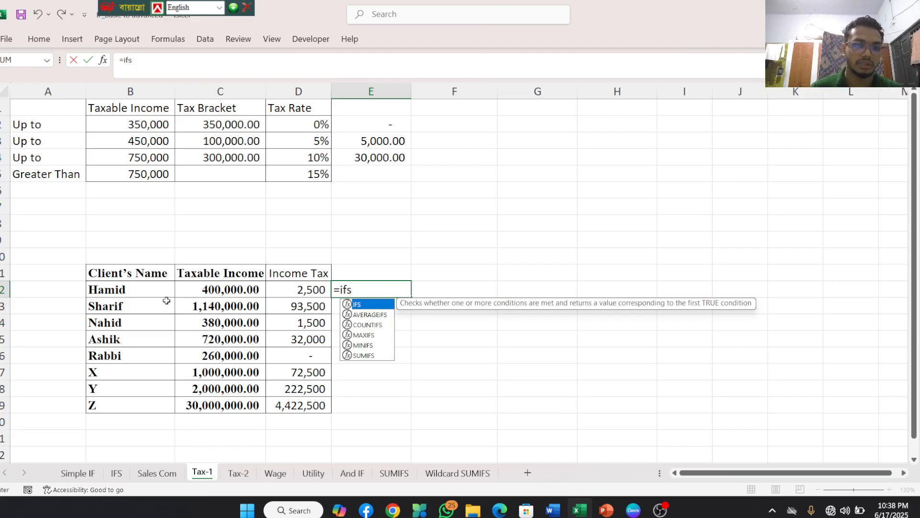
pyautogui.click(211, 288)
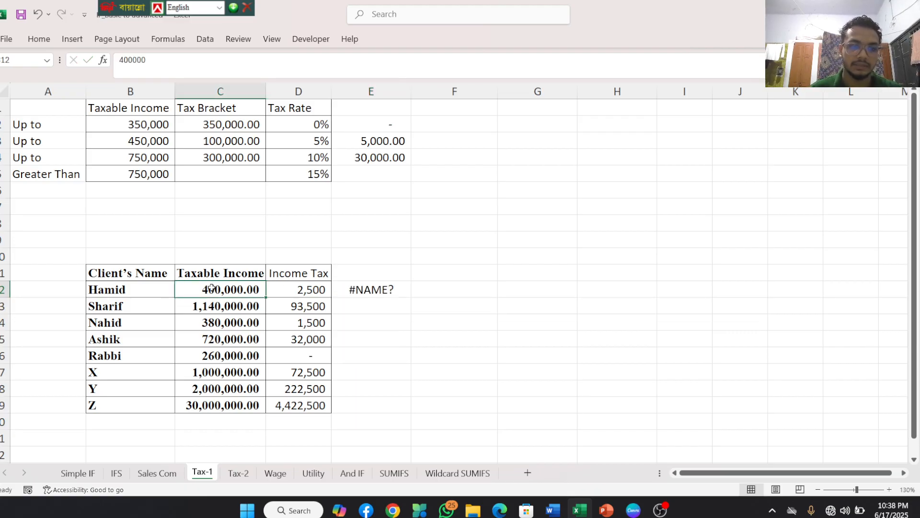
pyautogui.click(404, 287)
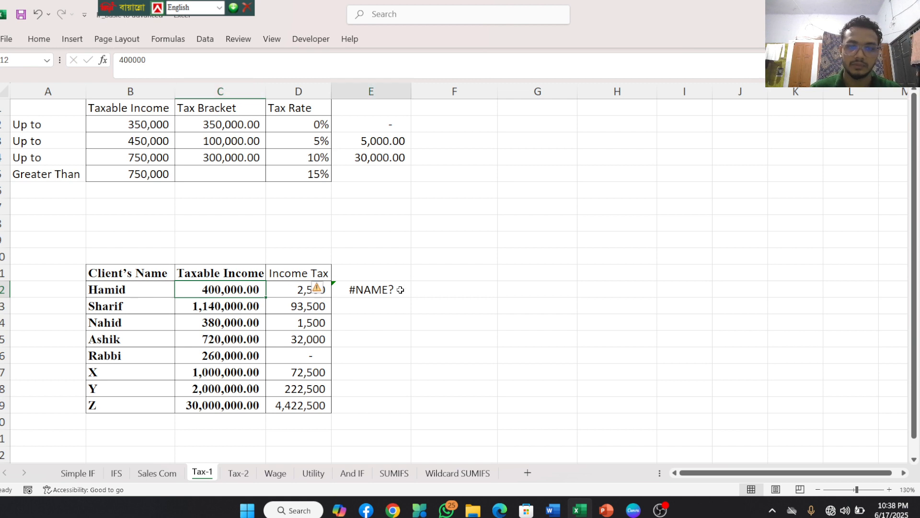
pyautogui.press('BackSpace')
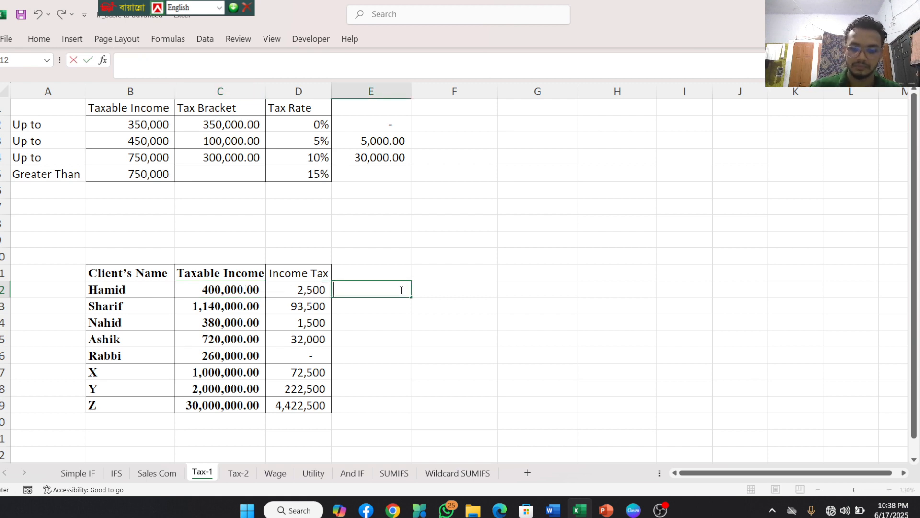
# Start an IFS formula in E12 with C12>B5 as its first logical test
pyautogui.write('=i')
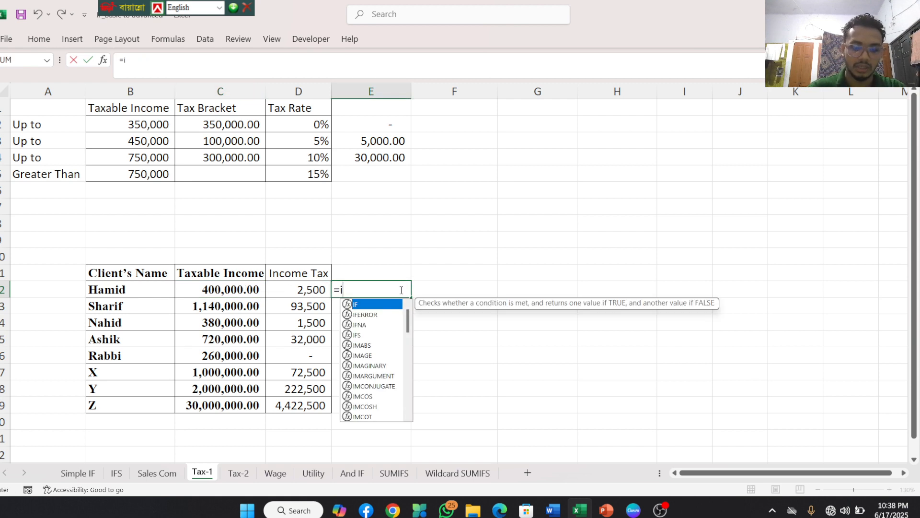
pyautogui.write('fs')
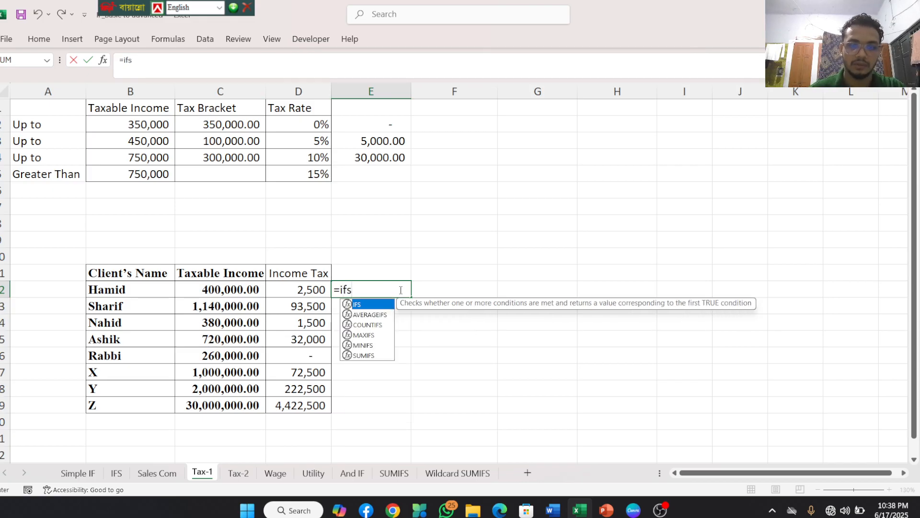
pyautogui.doubleClick(378, 305)
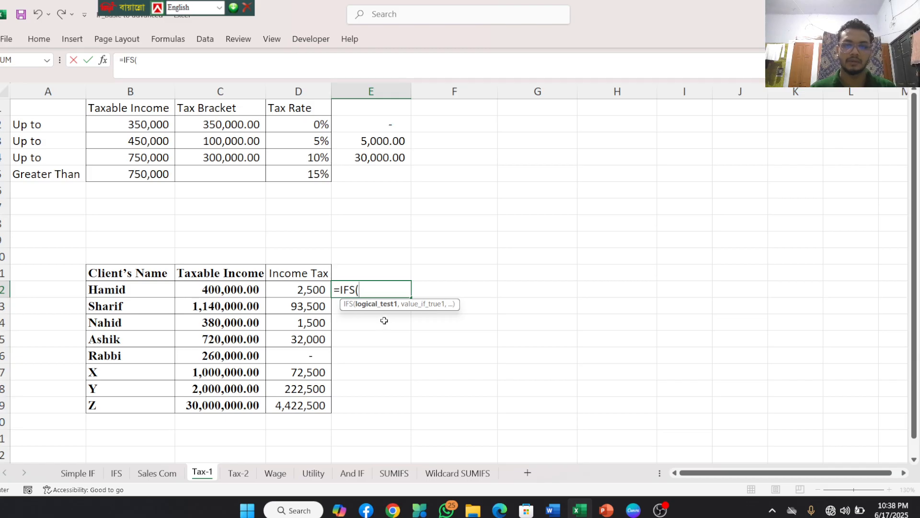
pyautogui.click(240, 289)
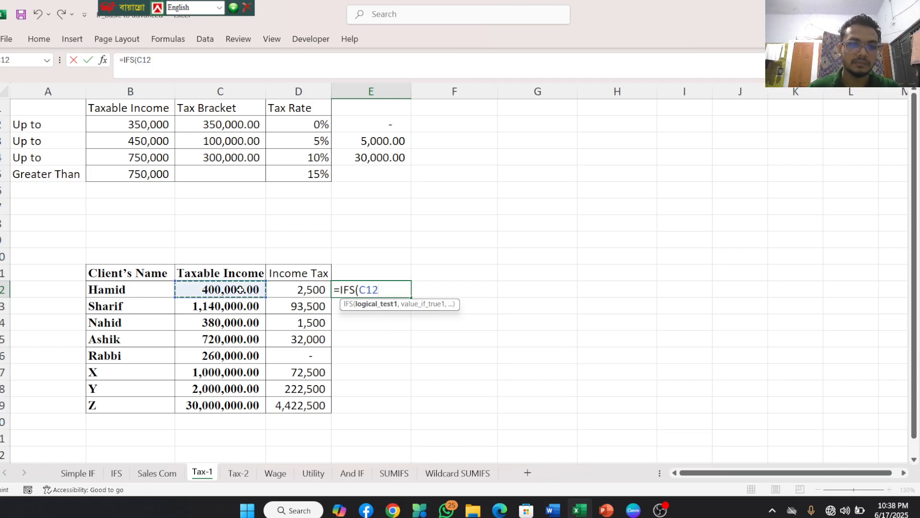
pyautogui.click(136, 173)
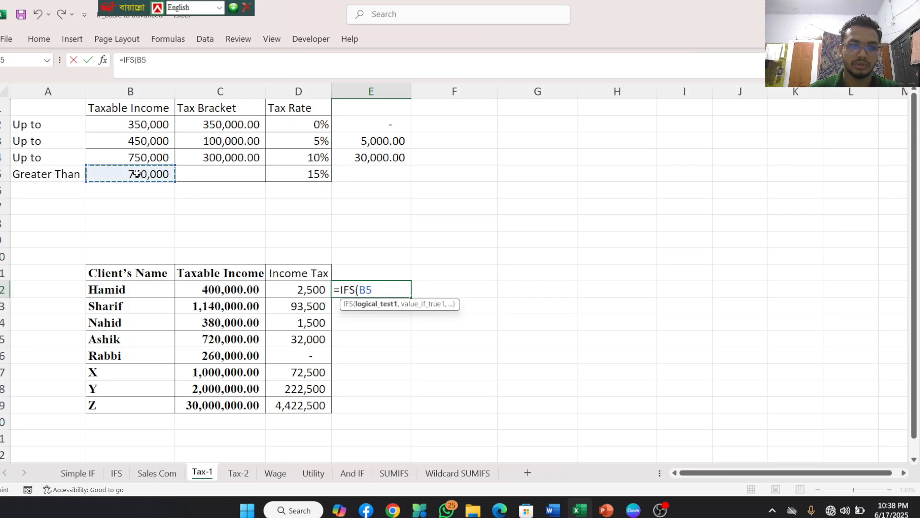
pyautogui.click(195, 292)
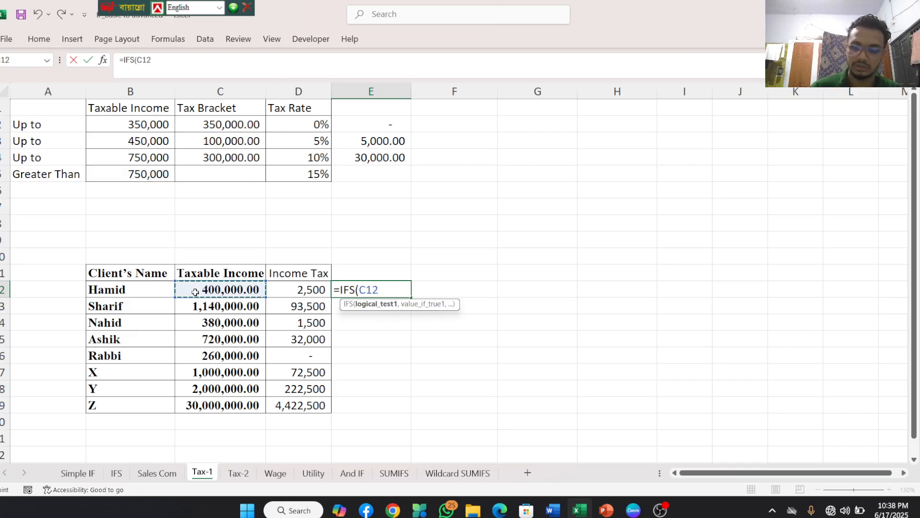
pyautogui.write('>')
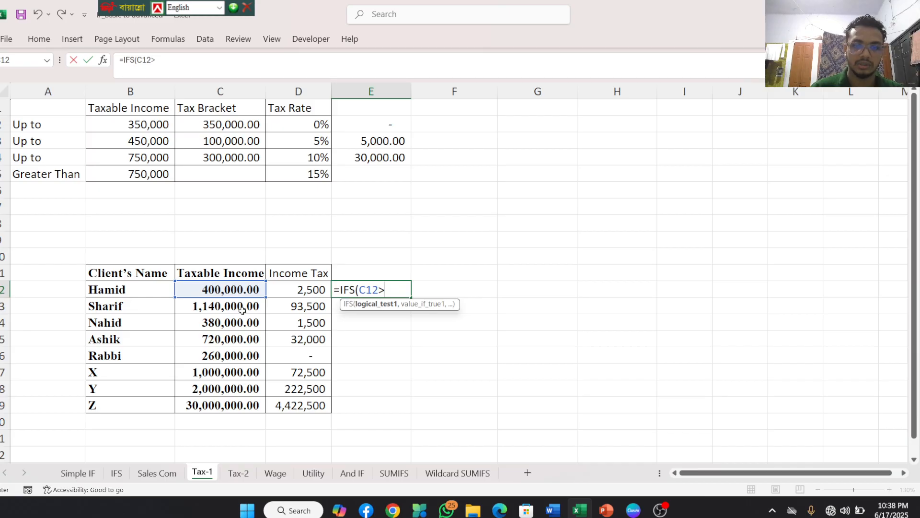
pyautogui.click(150, 175)
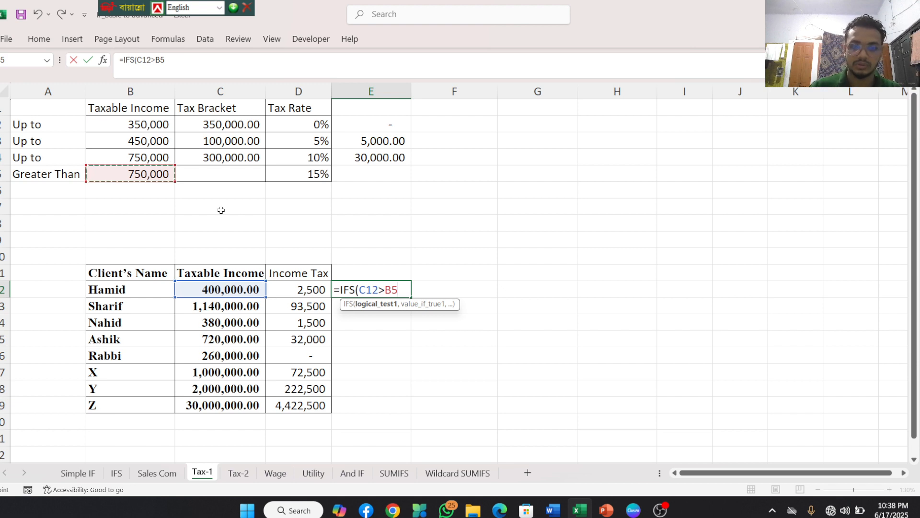
# Add SUM(E3:E4) as the start of the first value-if-true in the E12 IFS formula
pyautogui.write(',')
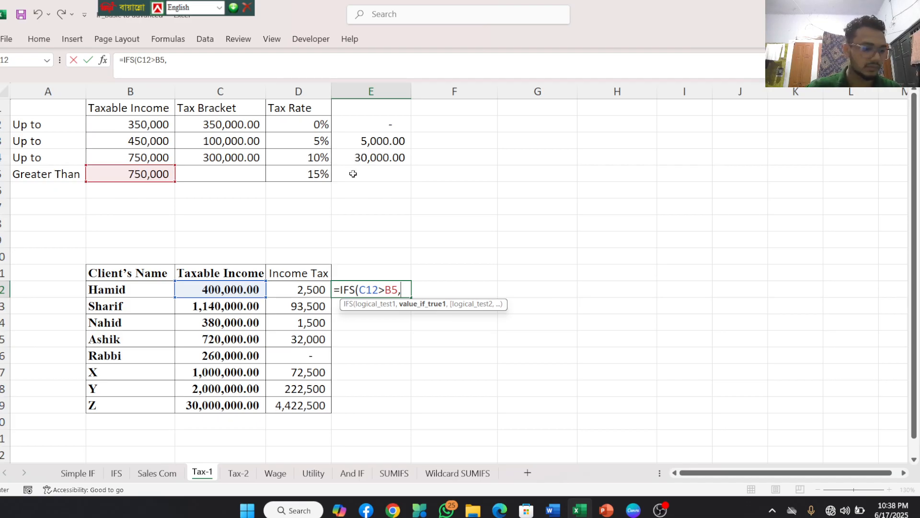
pyautogui.write('su')
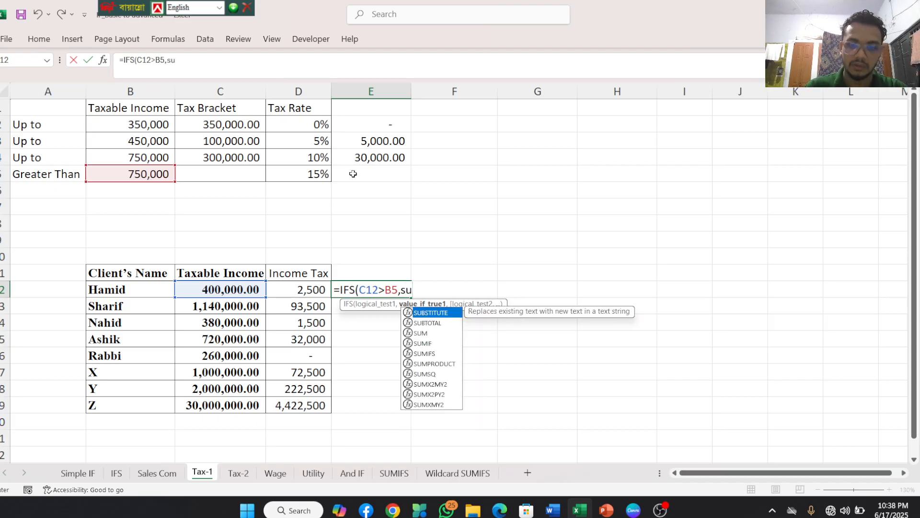
pyautogui.write('m')
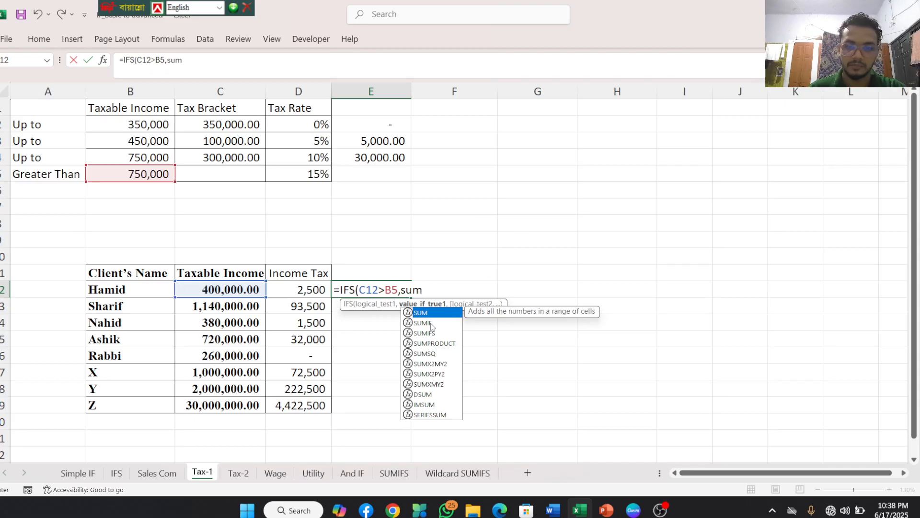
pyautogui.click(441, 313)
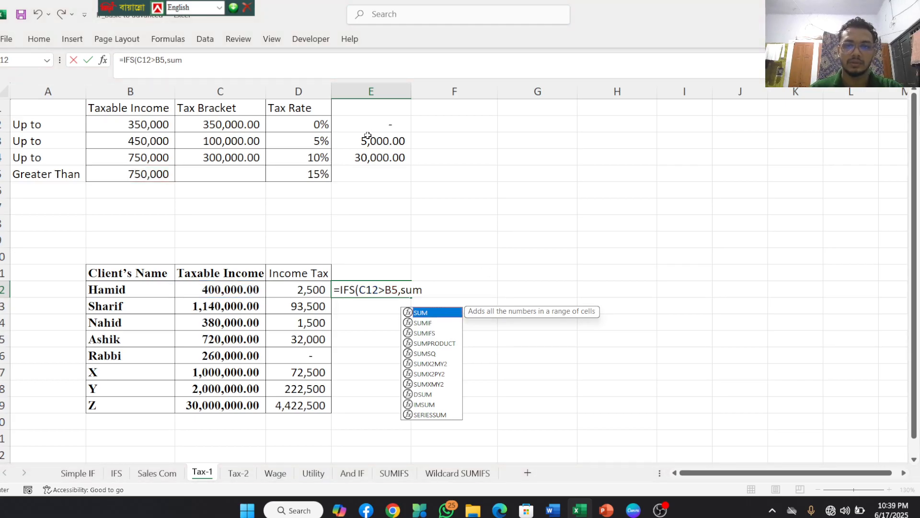
pyautogui.doubleClick(424, 313)
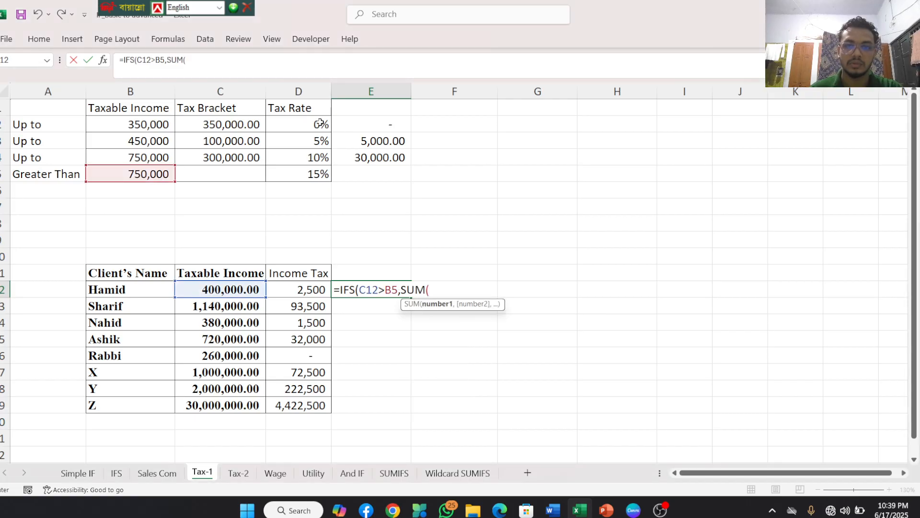
pyautogui.click(361, 144)
pyautogui.moveTo(361, 148); pyautogui.dragTo(364, 157)
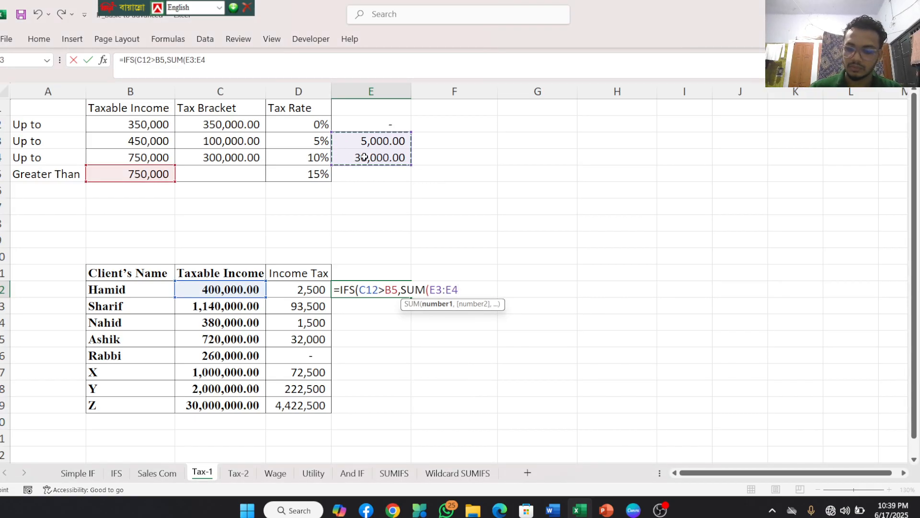
pyautogui.write(')')
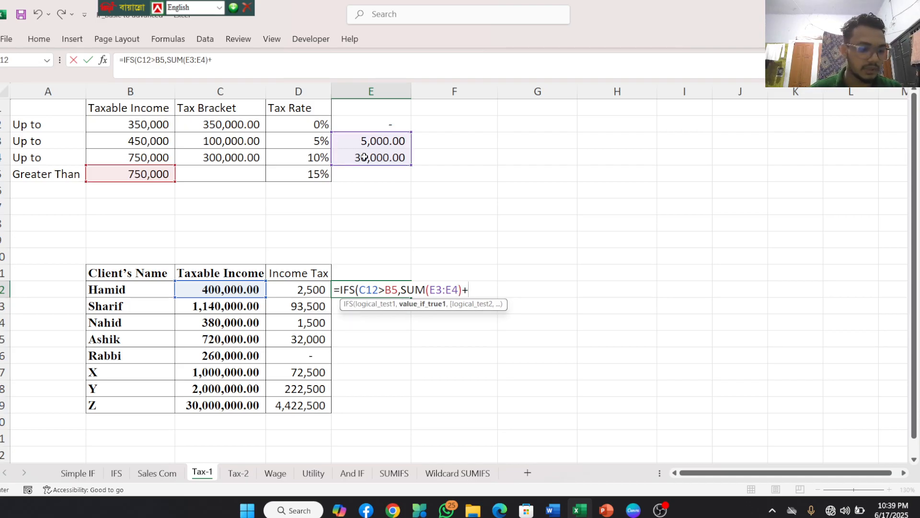
# Extend the first value-if-true in E12 by adding (C12-B5)*15% to the sum
pyautogui.write('+')
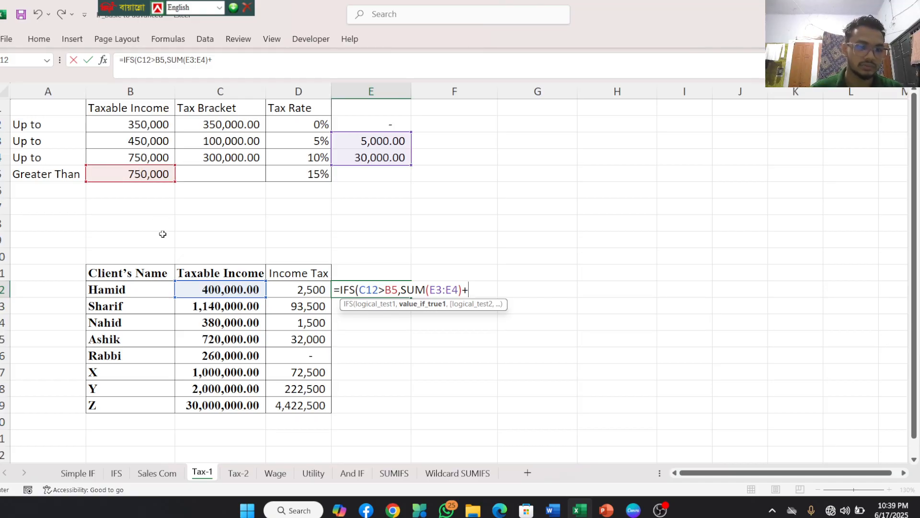
pyautogui.click(220, 289)
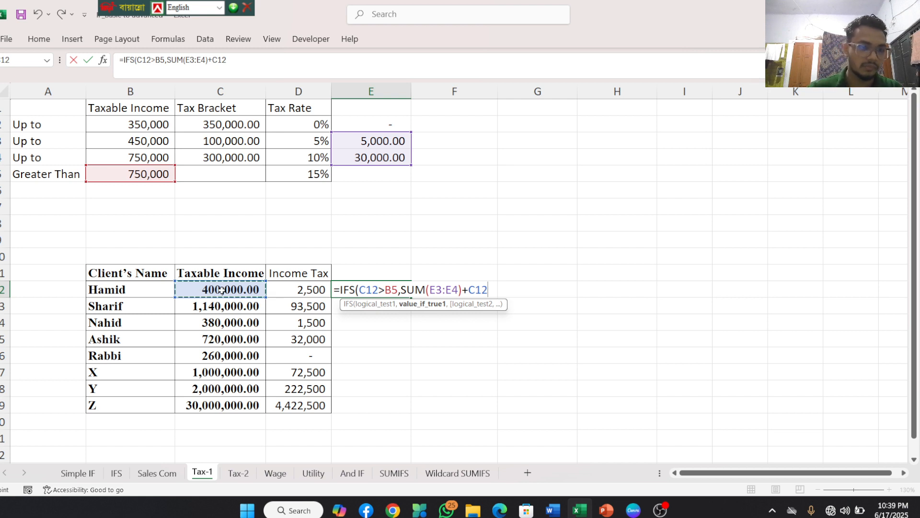
pyautogui.write('-')
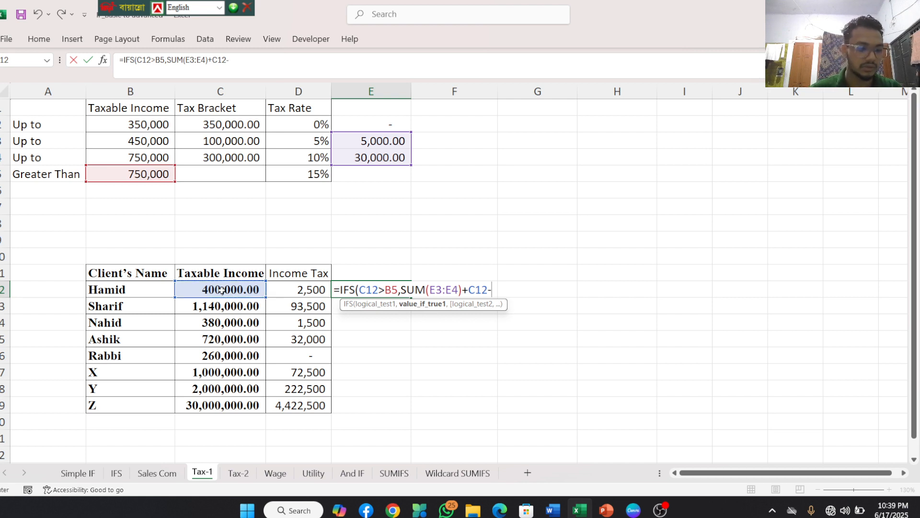
pyautogui.click(127, 178)
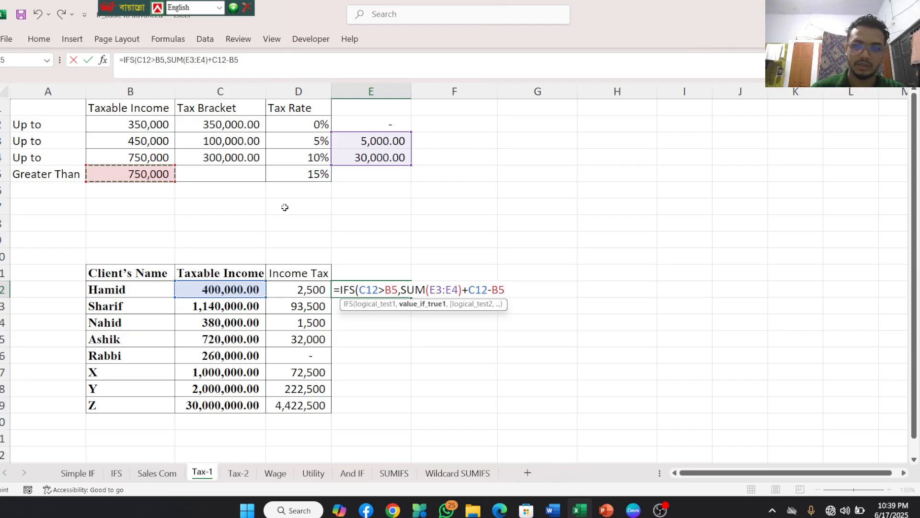
pyautogui.click(469, 290)
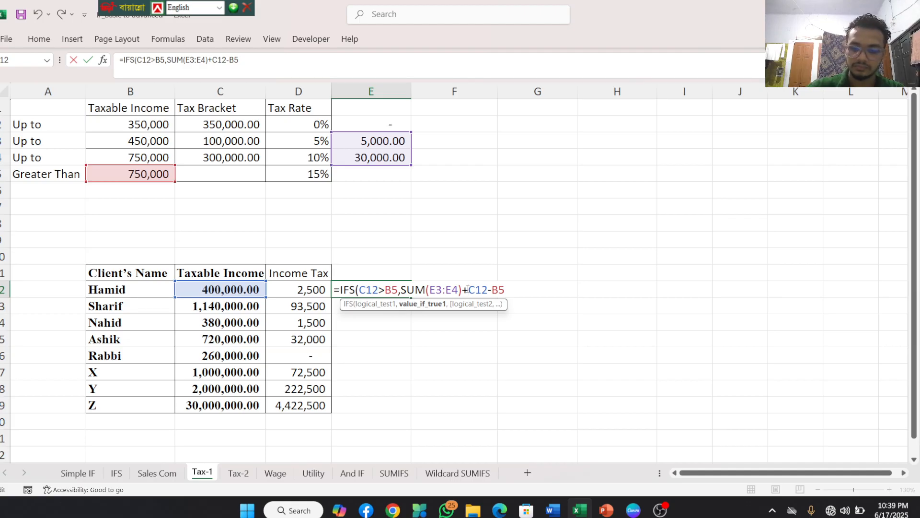
pyautogui.write('(')
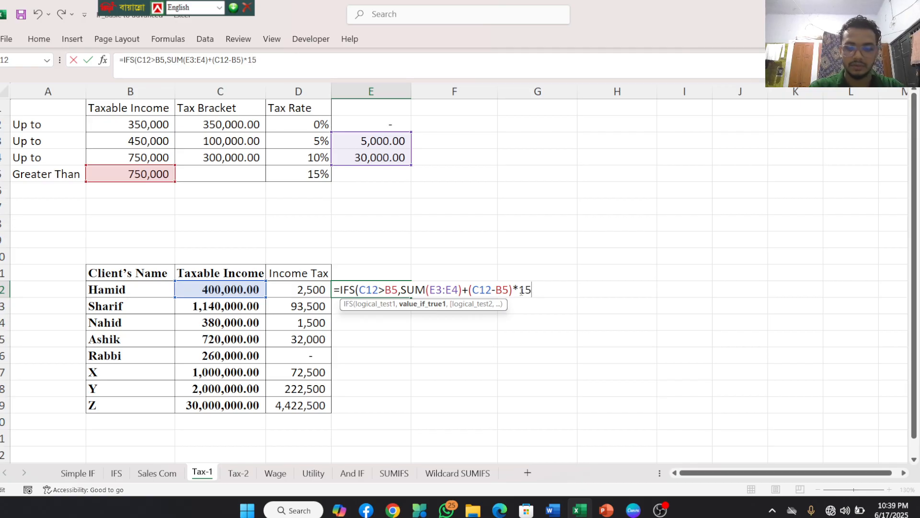
pyautogui.write('%')
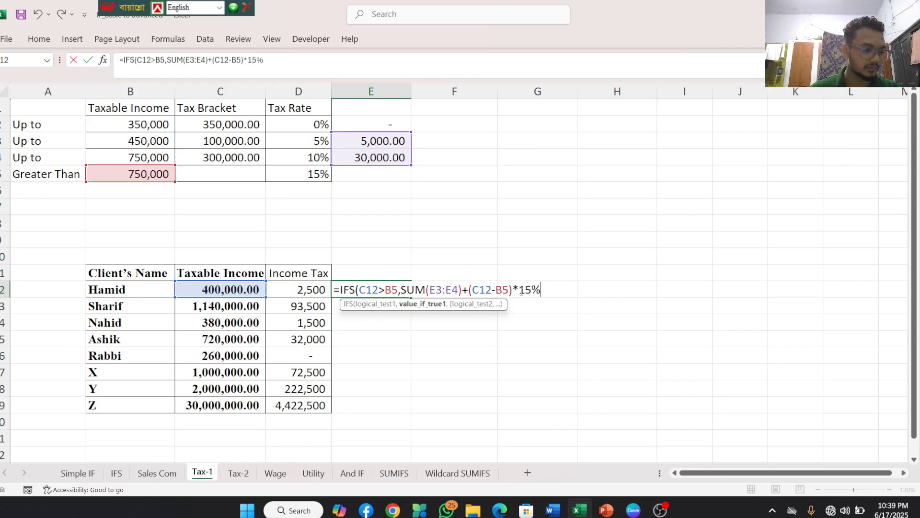
# Add C12>B4 as the second logical test of the IFS formula in E12
pyautogui.write(',')
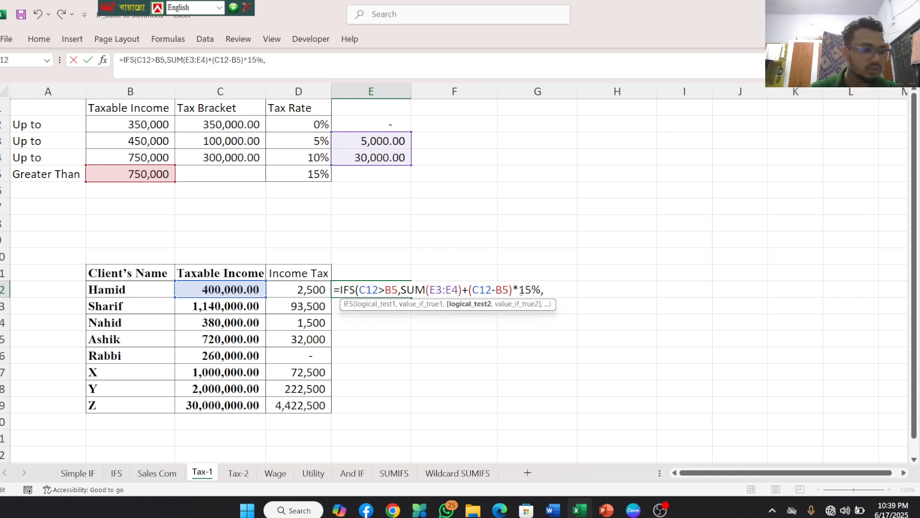
pyautogui.click(220, 288)
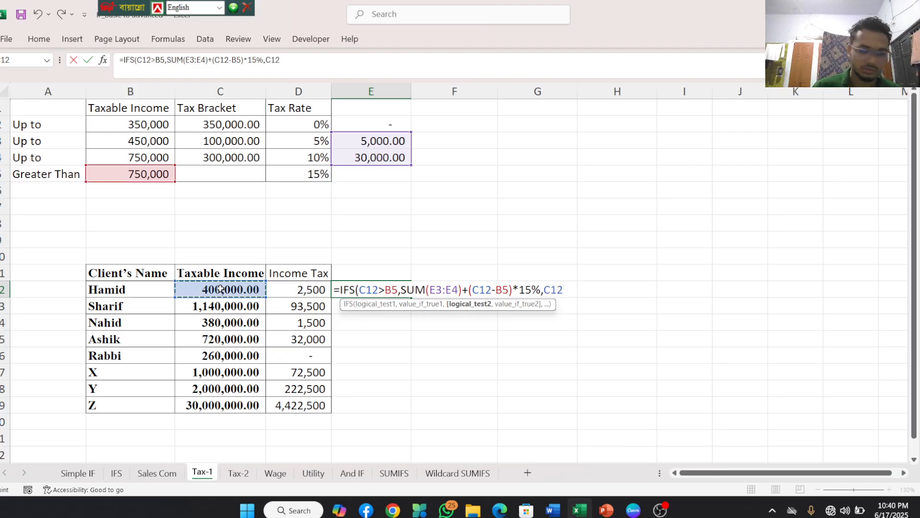
pyautogui.write('>')
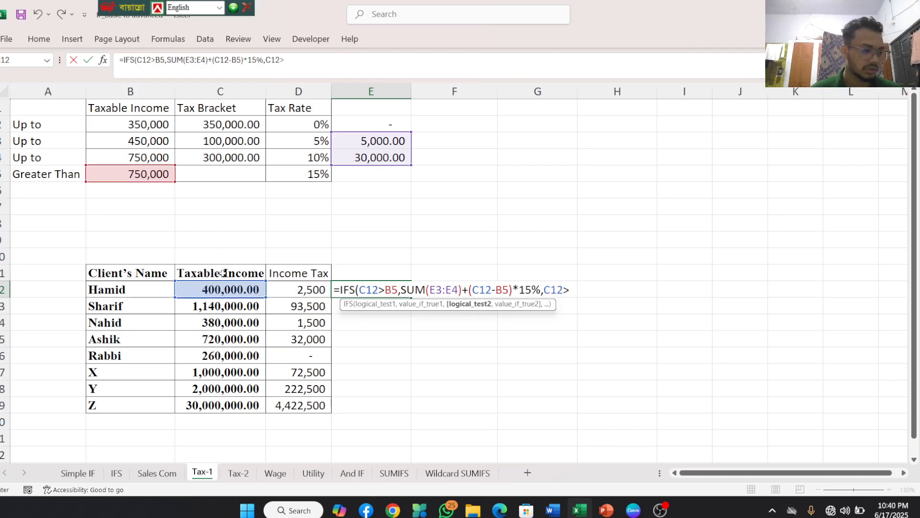
pyautogui.click(159, 154)
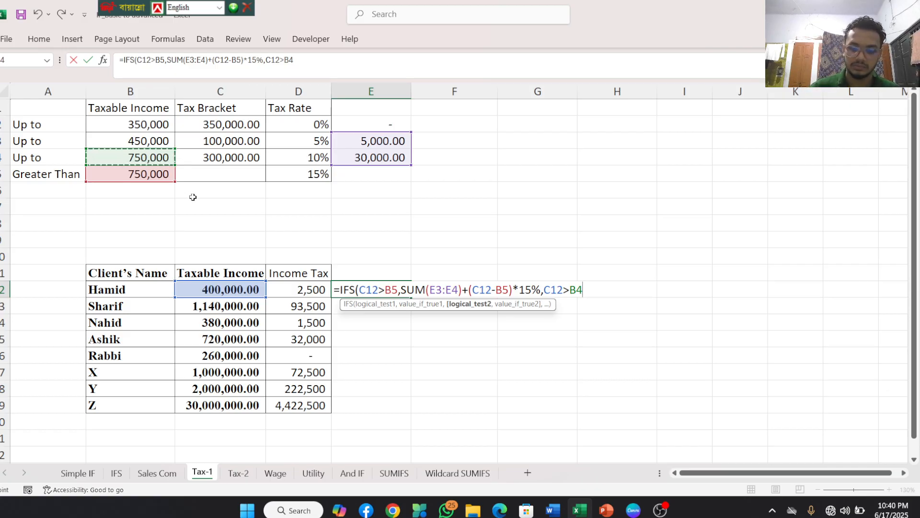
# Enter E3+(C12-B3)*10% as the second value-if-true of the IFS formula in E12
pyautogui.write(',')
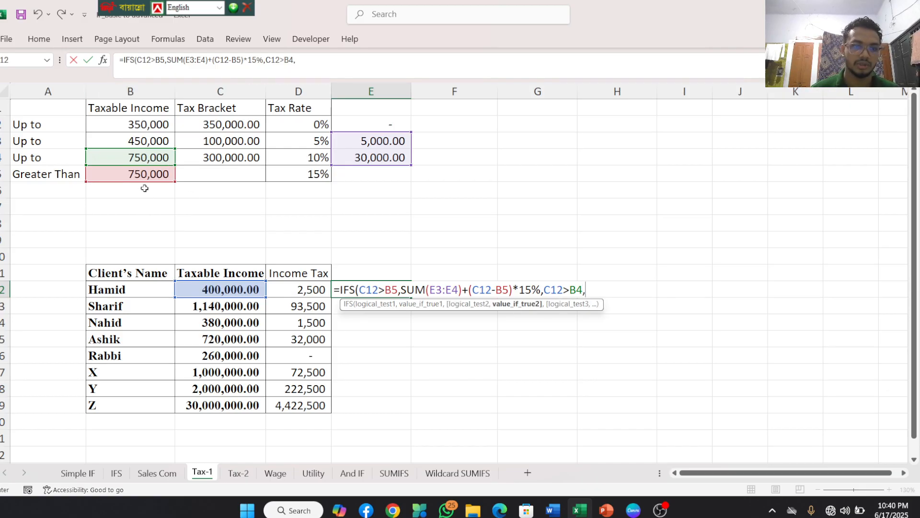
pyautogui.click(384, 142)
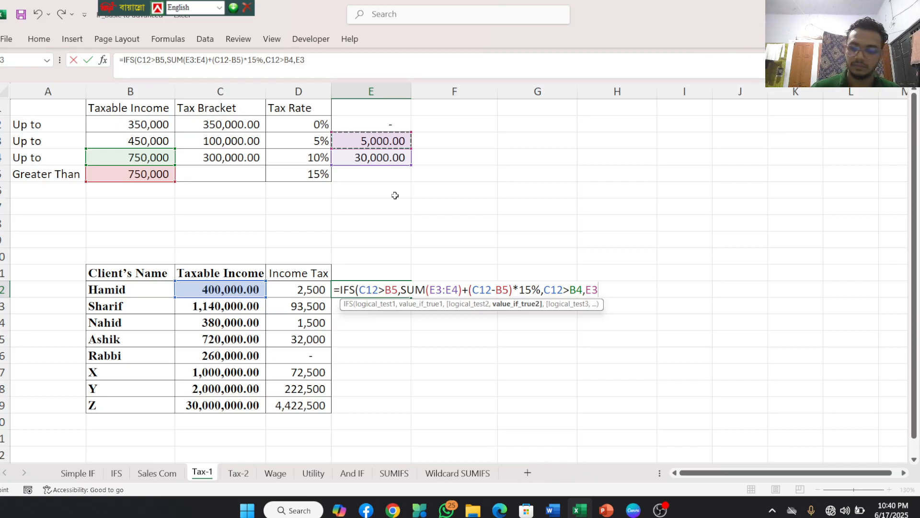
pyautogui.write('+(')
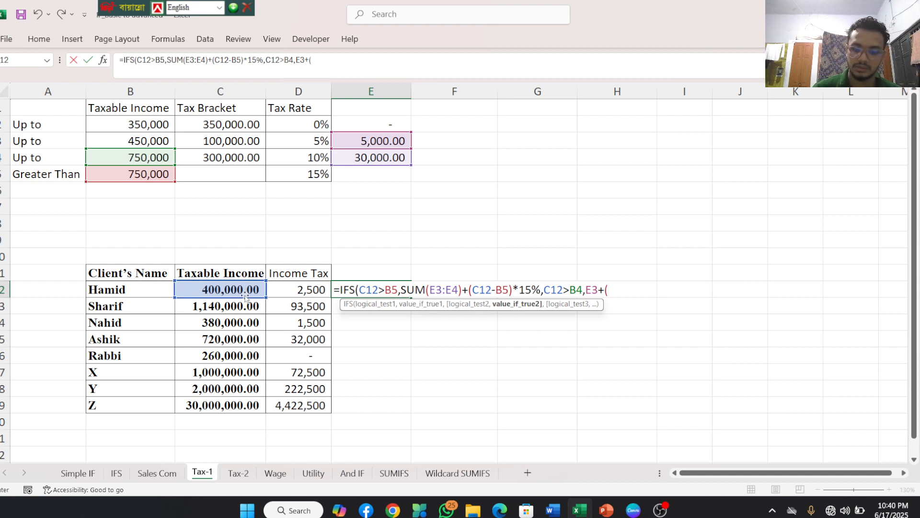
pyautogui.click(218, 290)
pyautogui.write('-')
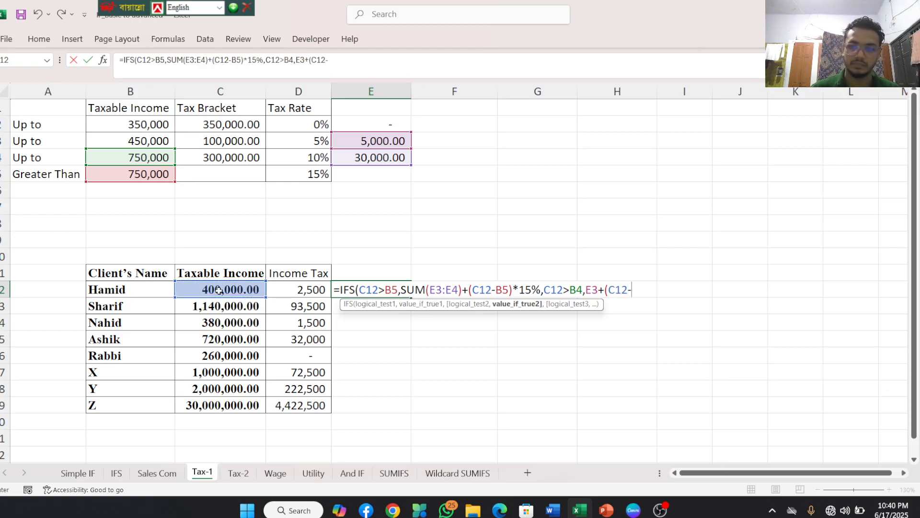
pyautogui.click(135, 139)
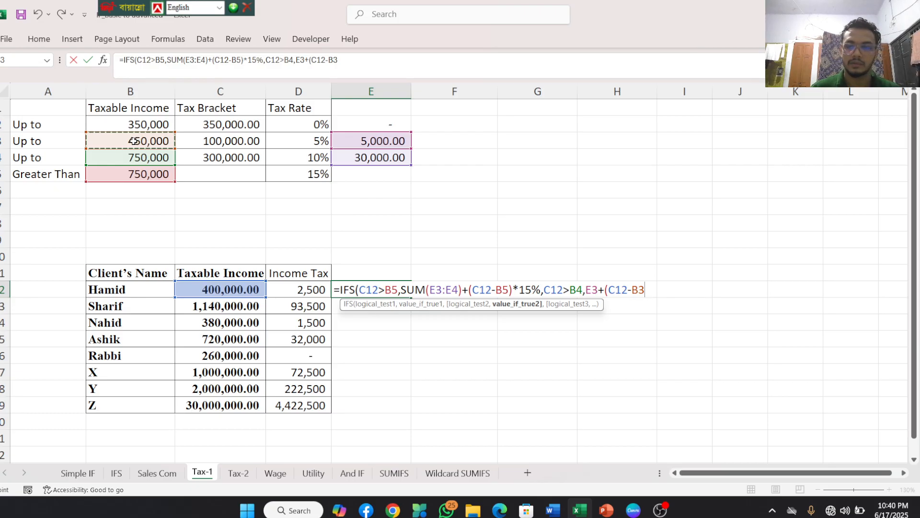
pyautogui.write(')*')
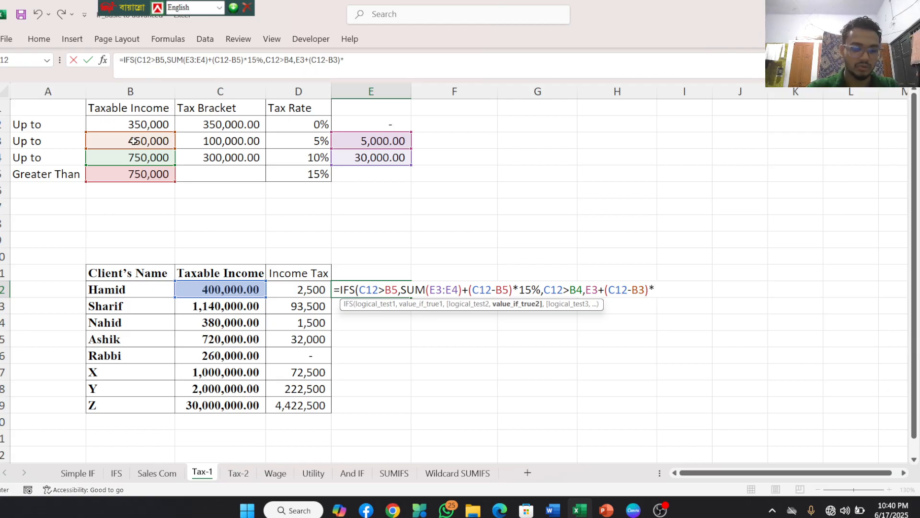
pyautogui.write('10')
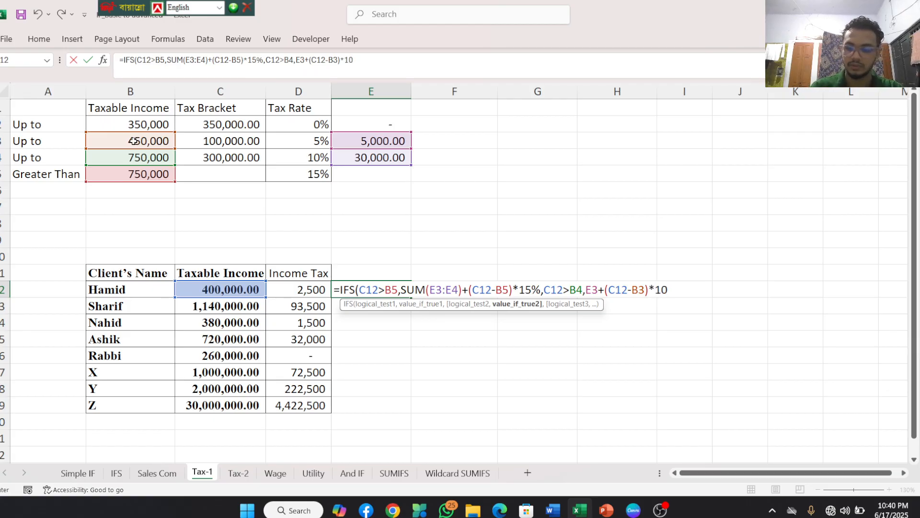
pyautogui.write('%')
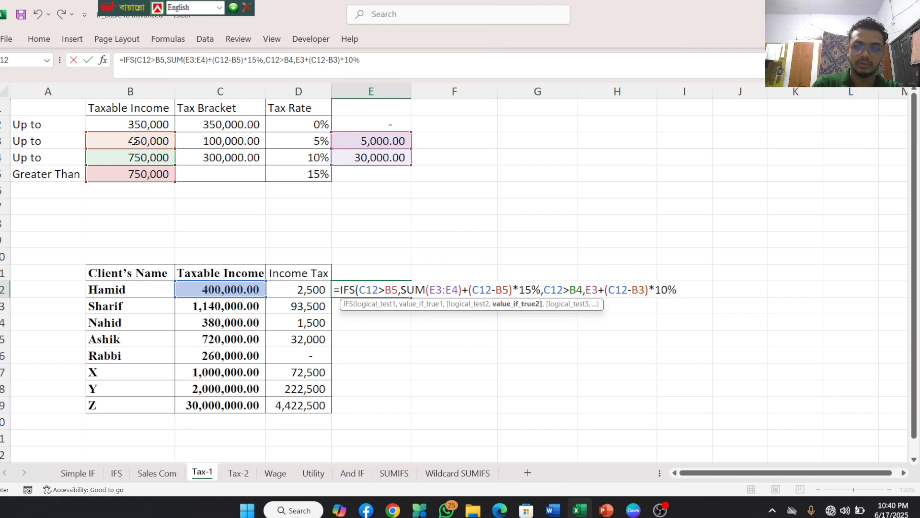
# Add C12>B2 as the third logical test of the IFS formula in E12
pyautogui.write(',')
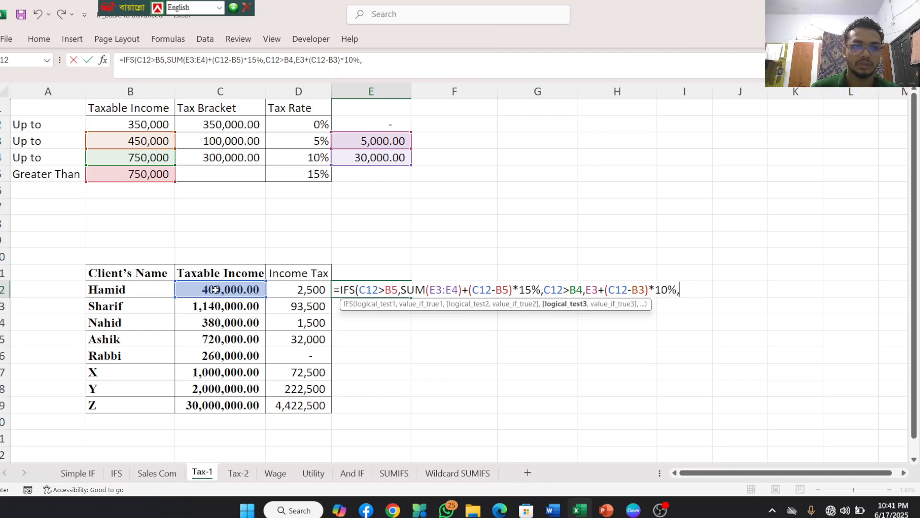
pyautogui.click(217, 293)
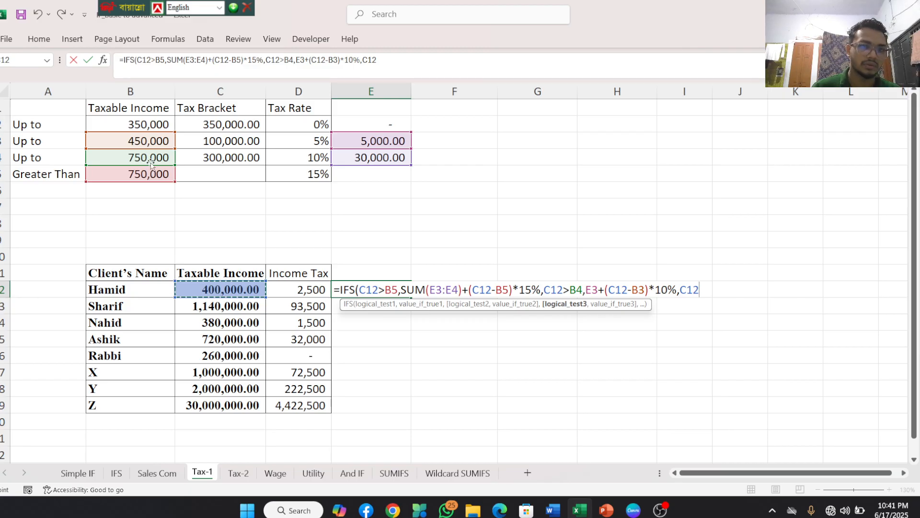
pyautogui.click(143, 125)
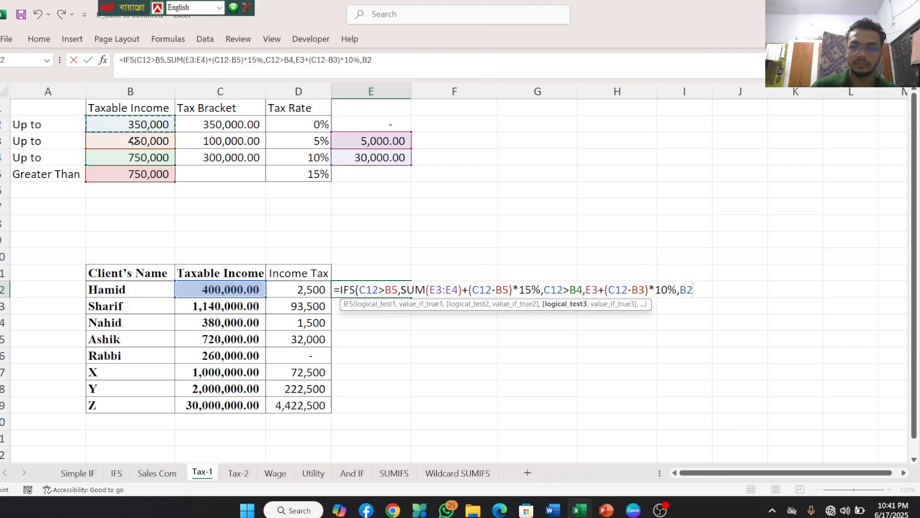
pyautogui.click(201, 286)
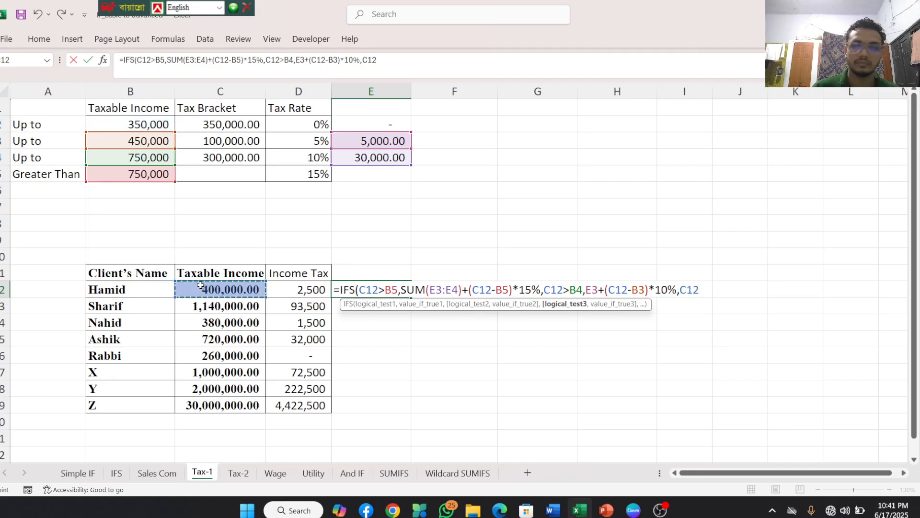
pyautogui.write('>')
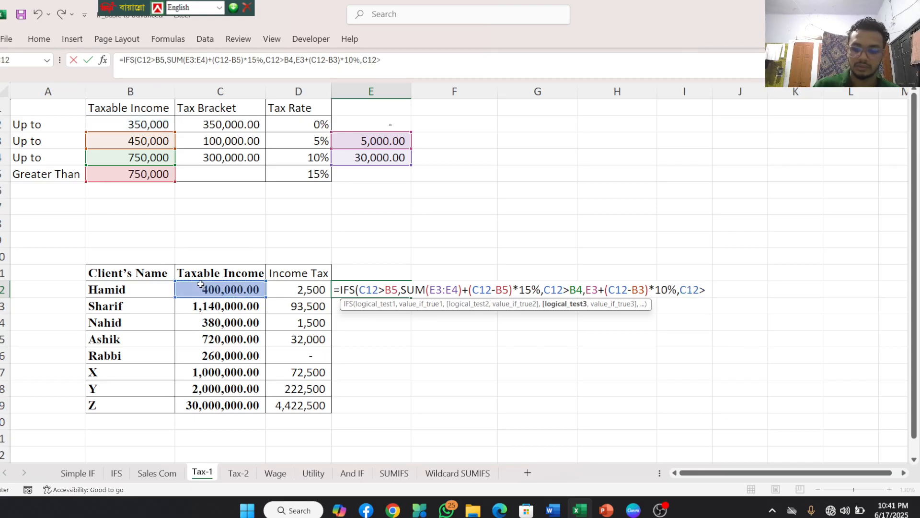
pyautogui.click(146, 125)
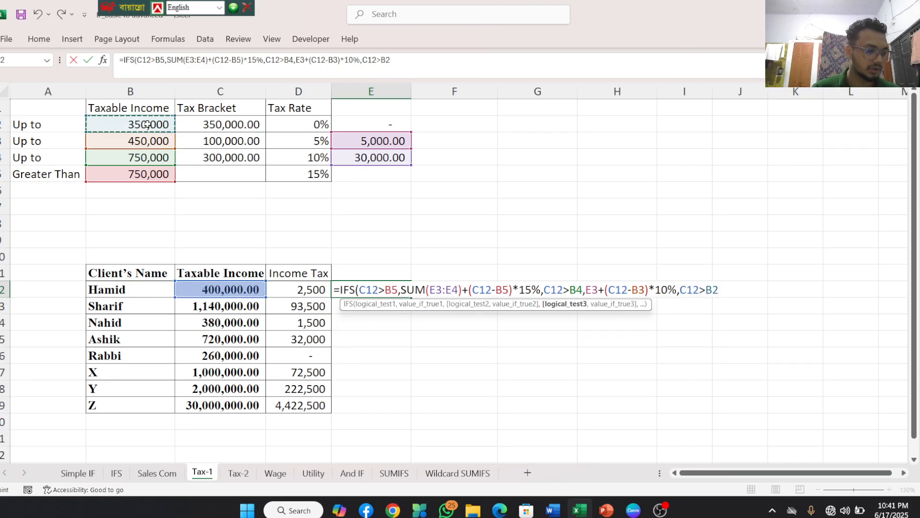
# Enter (C12-B2)*D3 as the third value-if-true of the IFS formula in E12
pyautogui.write(',')
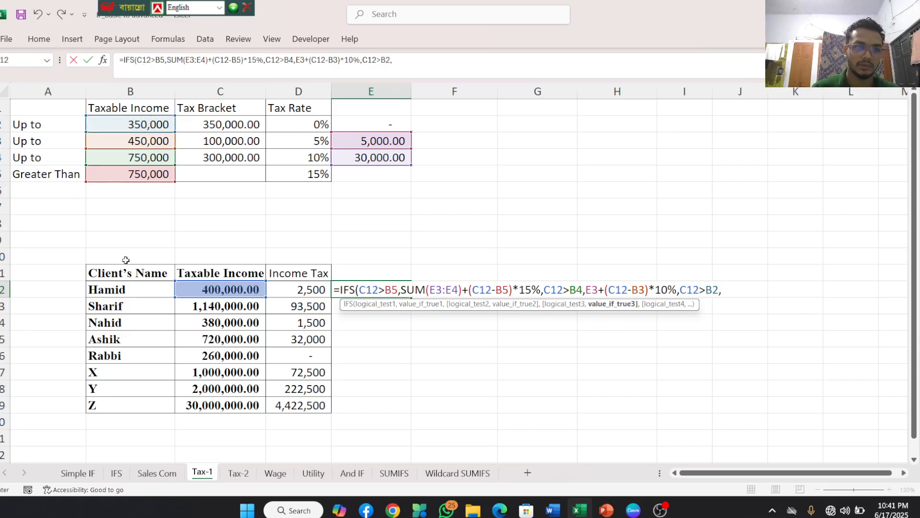
pyautogui.click(201, 294)
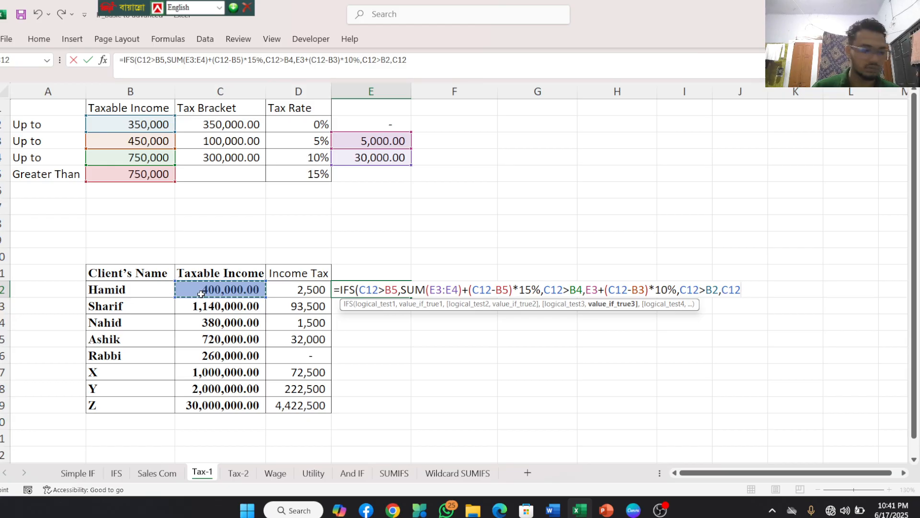
pyautogui.press('BackSpace')
pyautogui.press('BackSpace')
pyautogui.press('BackSpace')
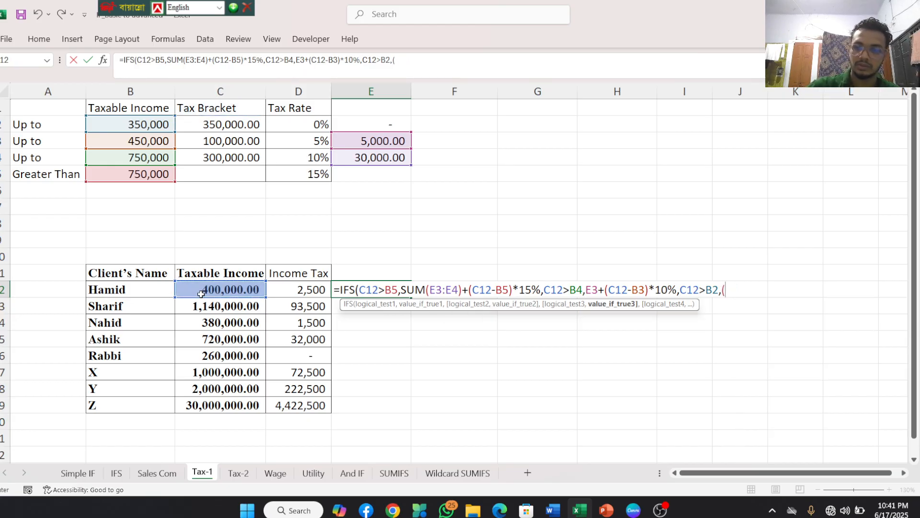
pyautogui.write('(')
pyautogui.click(217, 288)
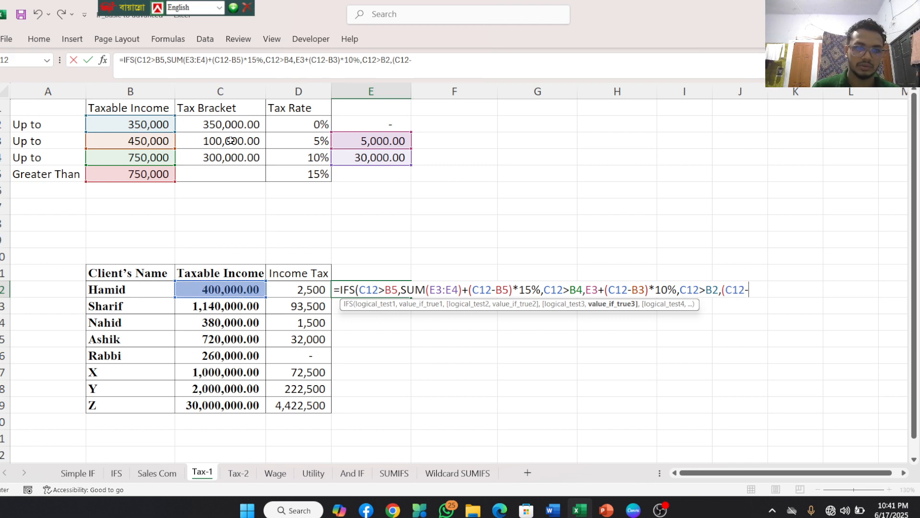
pyautogui.click(159, 126)
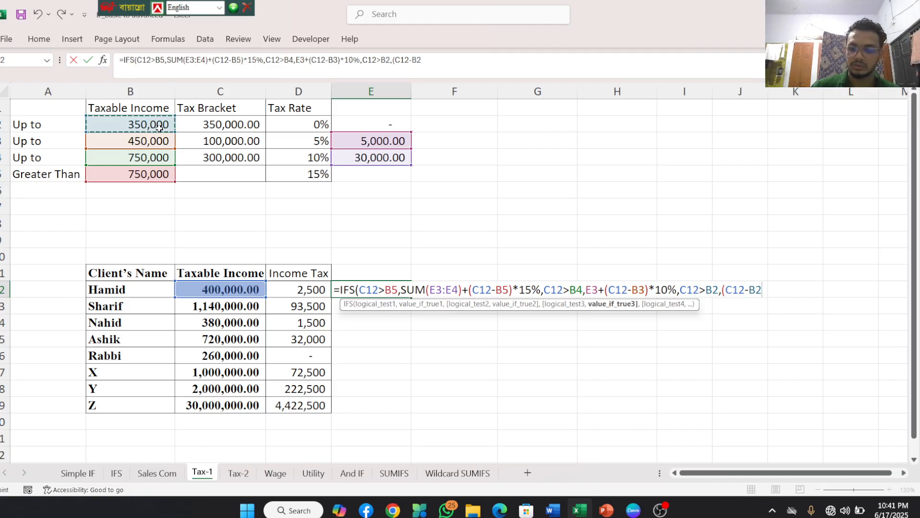
pyautogui.write(')')
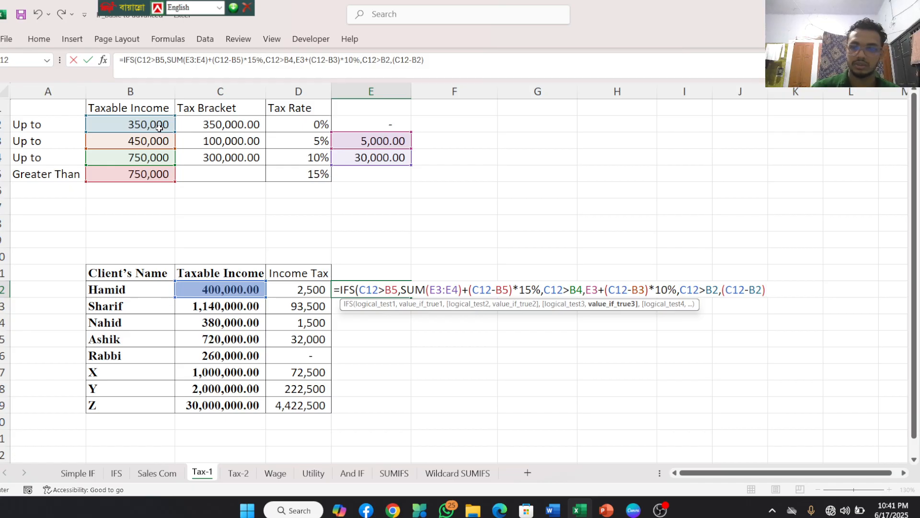
pyautogui.write('*')
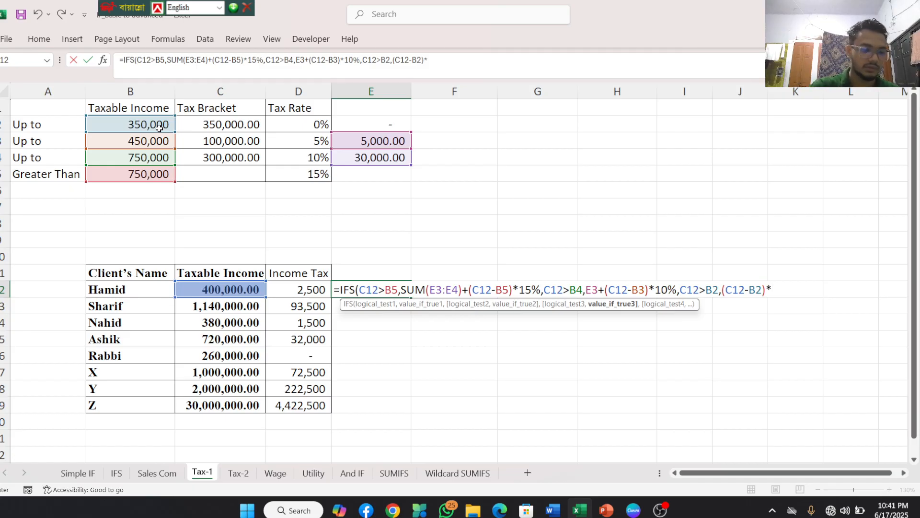
pyautogui.write('5')
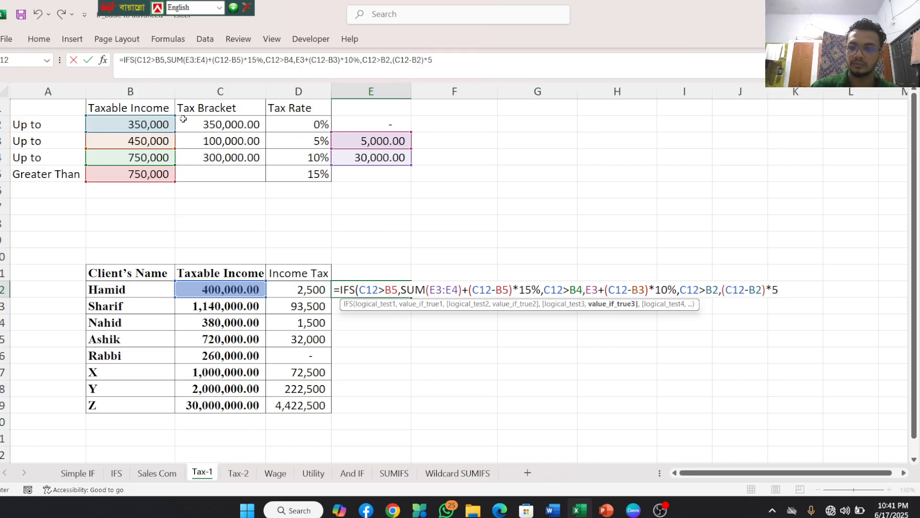
pyautogui.press('BackSpace')
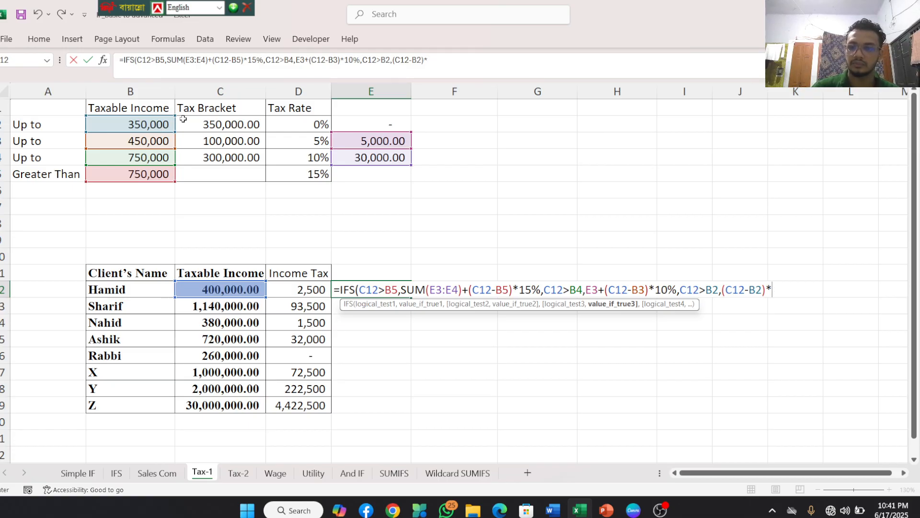
pyautogui.click(287, 142)
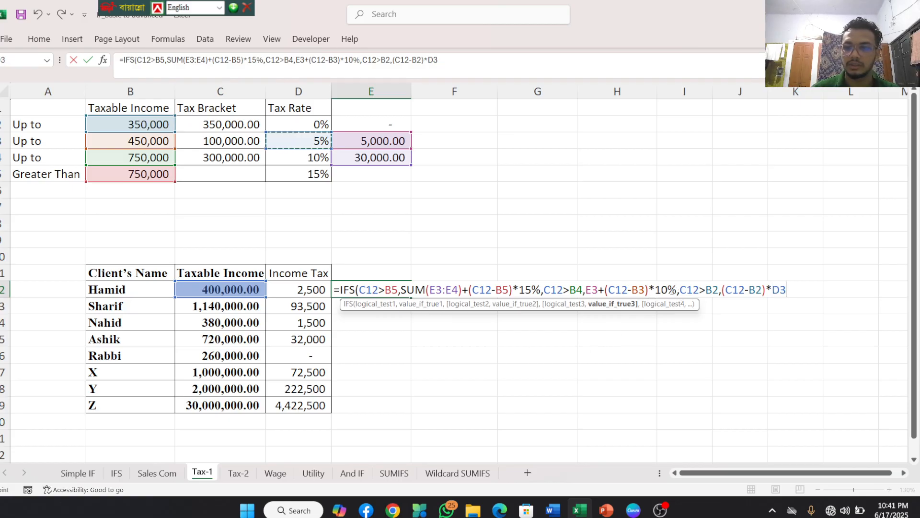
# Replace the typed 10% and 15% rates in the E12 formula with references to D4 and D5
pyautogui.moveTo(656, 290); pyautogui.dragTo(678, 290)
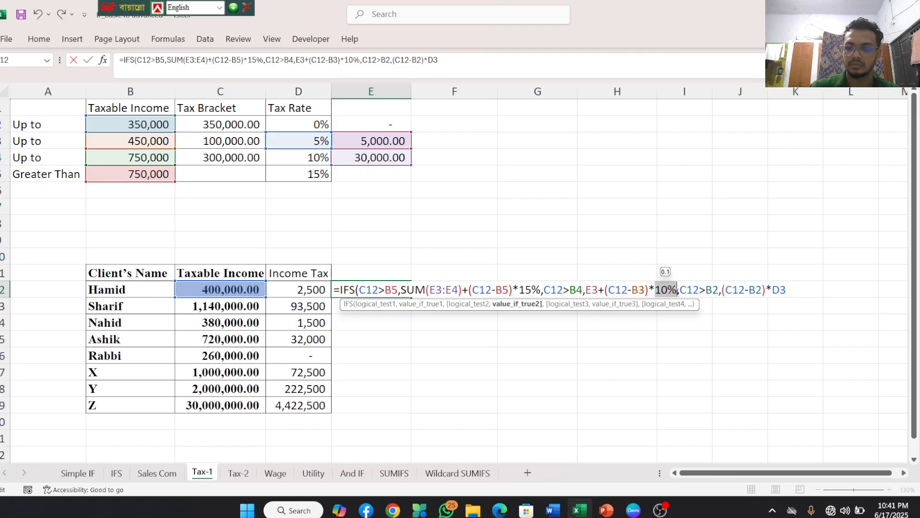
pyautogui.press('BackSpace')
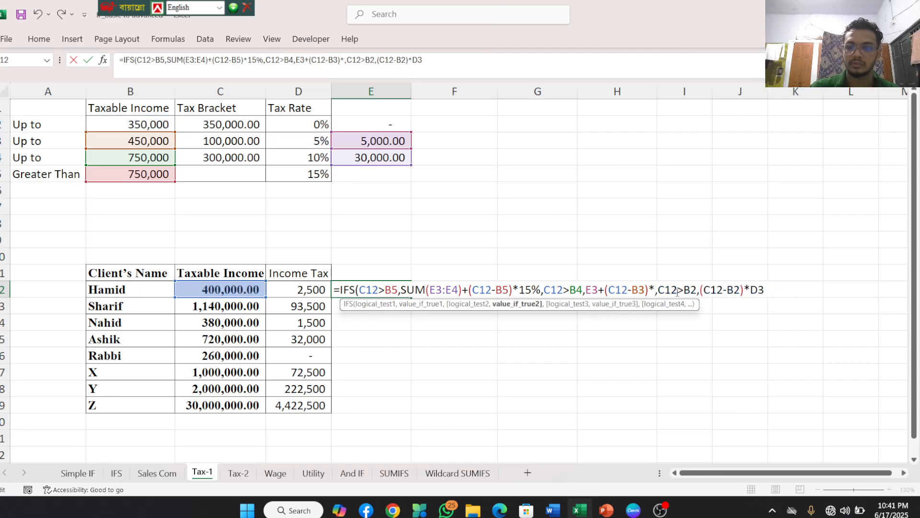
pyautogui.click(321, 157)
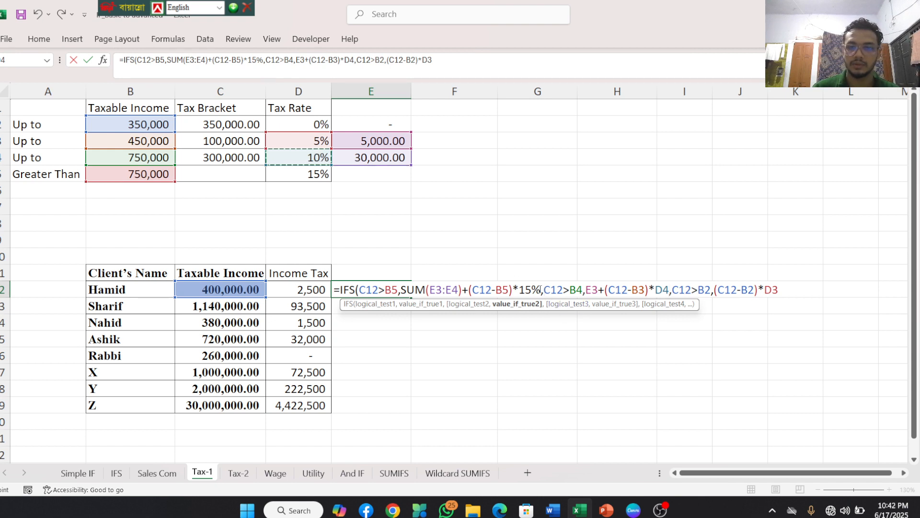
pyautogui.moveTo(540, 289); pyautogui.dragTo(519, 290)
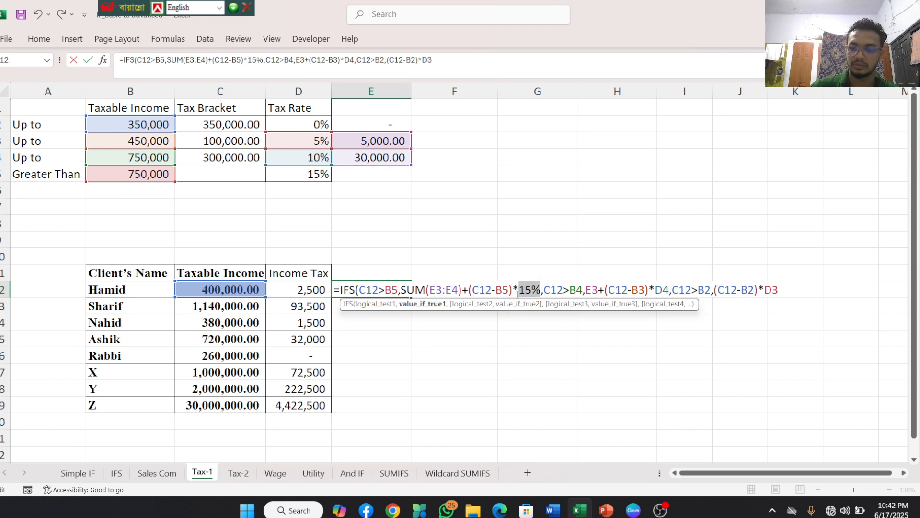
pyautogui.click(315, 173)
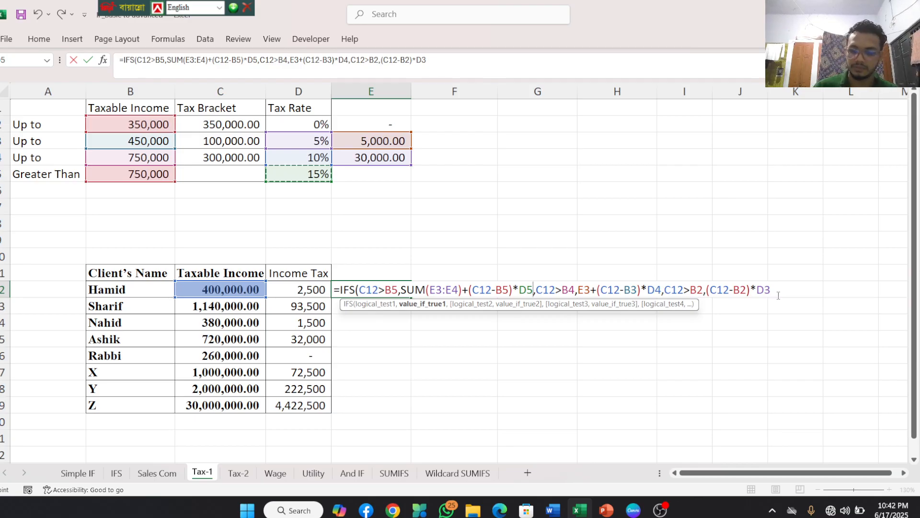
pyautogui.write(',')
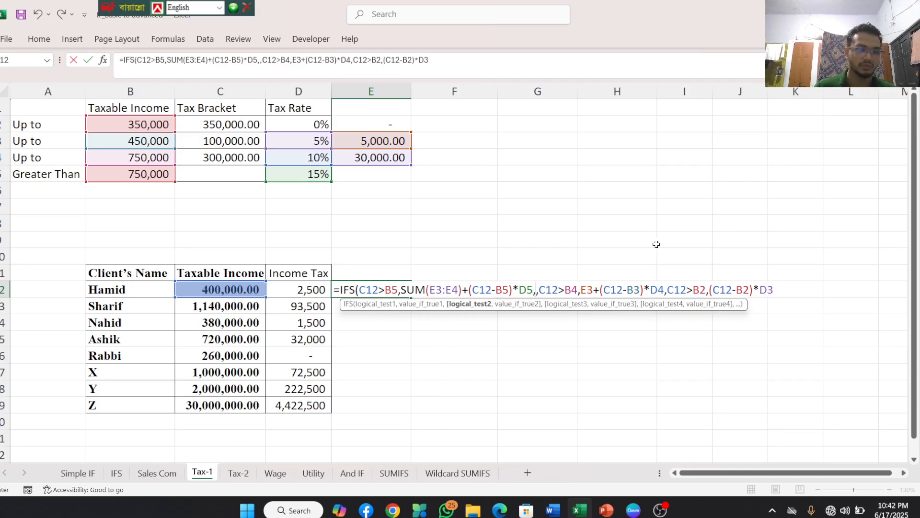
pyautogui.click(197, 290)
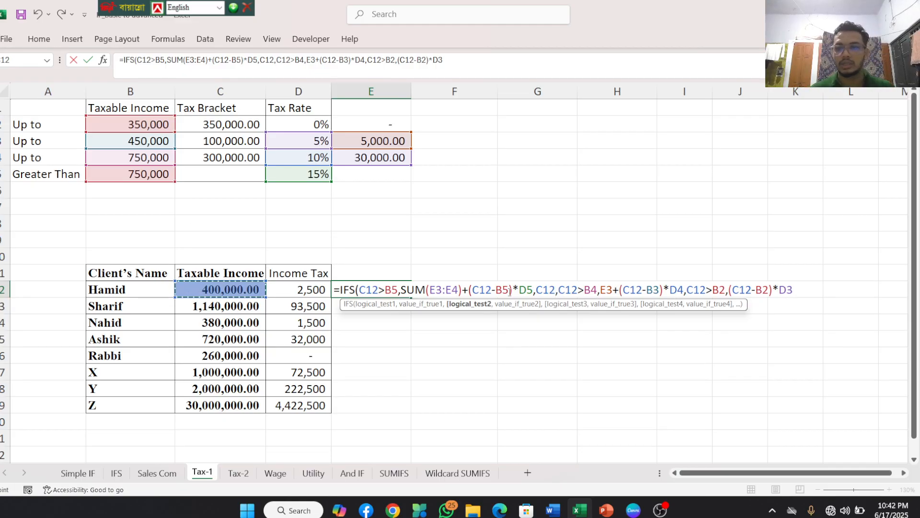
pyautogui.write('<=')
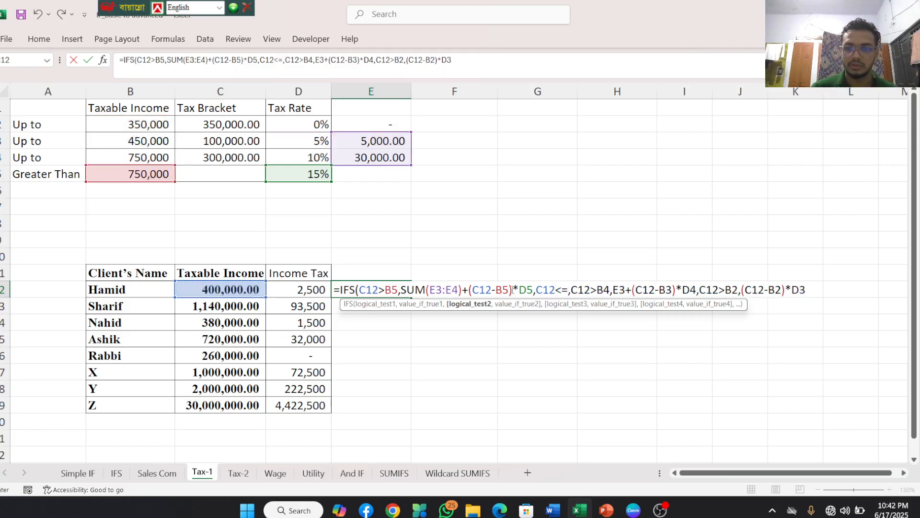
pyautogui.press('BackSpace')
pyautogui.press('BackSpace')
pyautogui.press('BackSpace')
pyautogui.press('BackSpace')
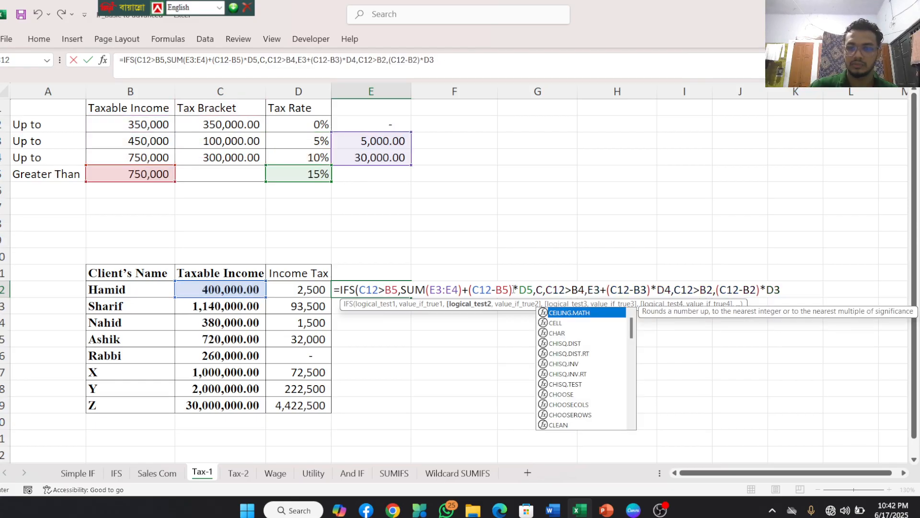
pyautogui.press('BackSpace')
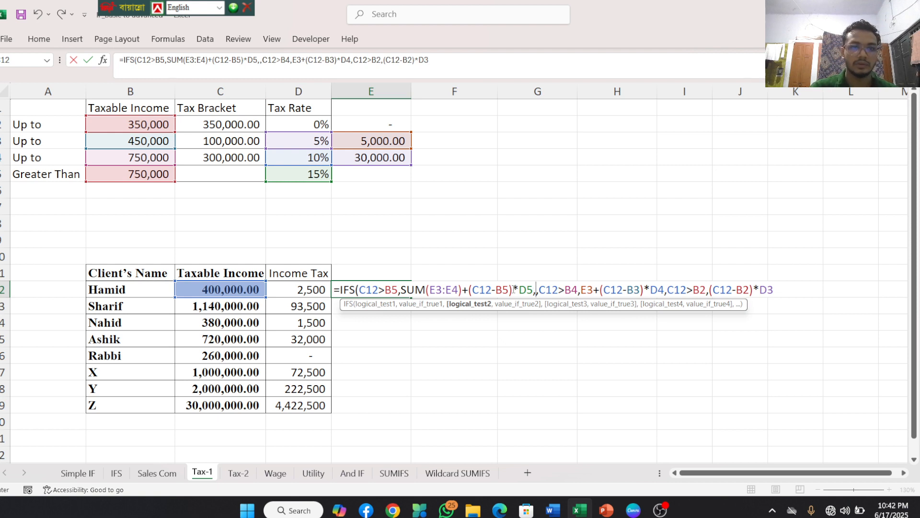
pyautogui.press('BackSpace')
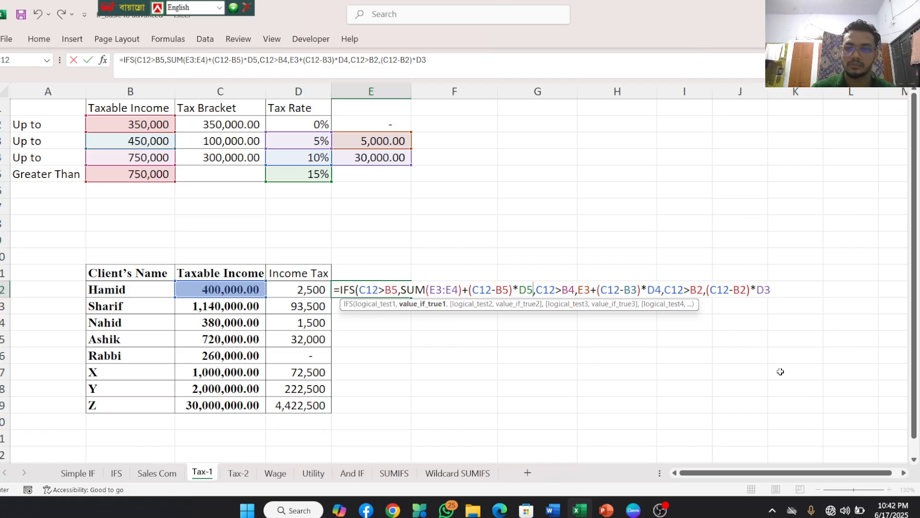
# Add C12<=B2 as the fourth logical test with 0 as its value-if-true, and complete the IFS formula in E12
pyautogui.click(775, 291)
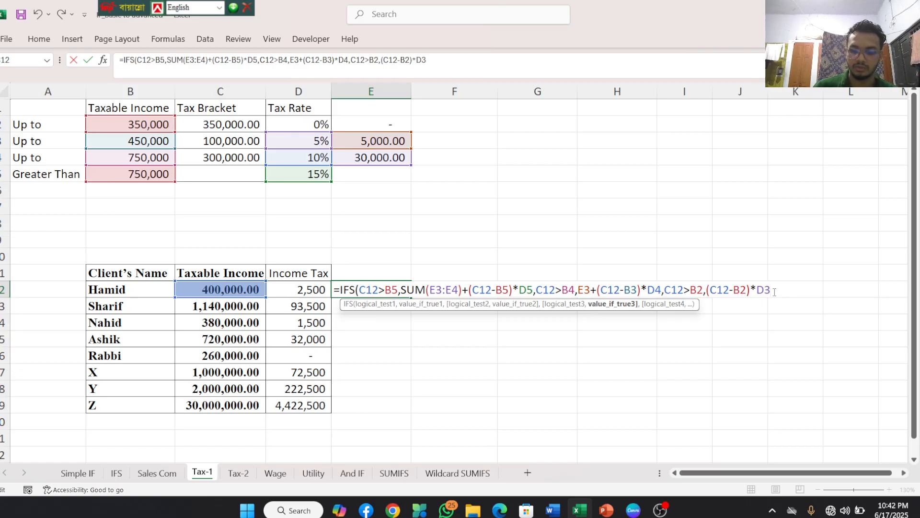
pyautogui.write(',')
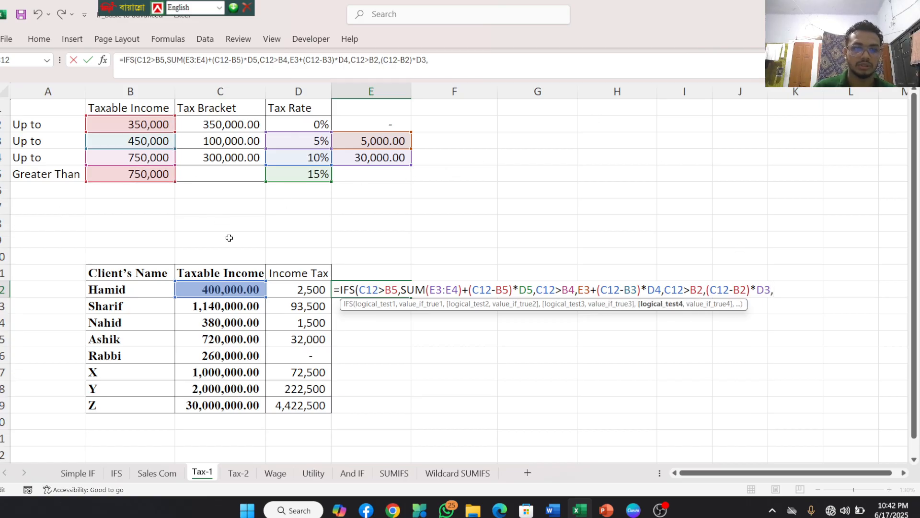
pyautogui.click(229, 289)
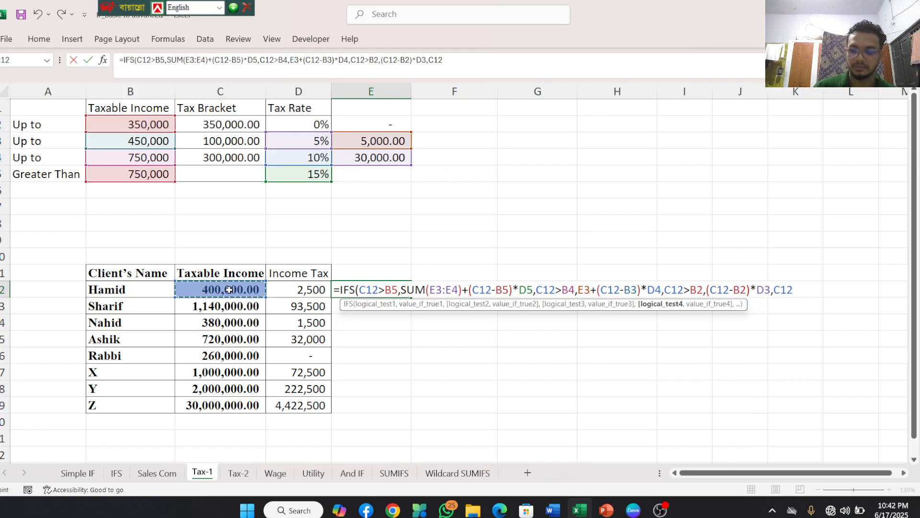
pyautogui.write('<=')
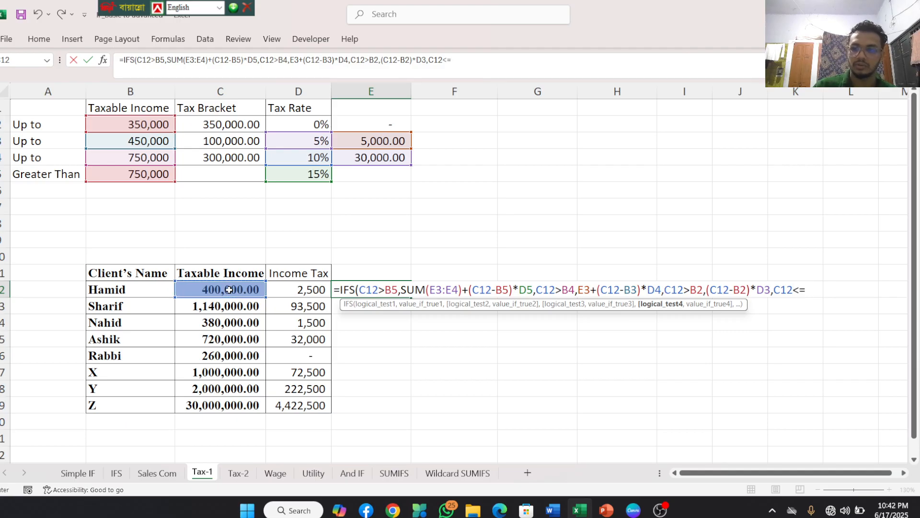
pyautogui.click(125, 124)
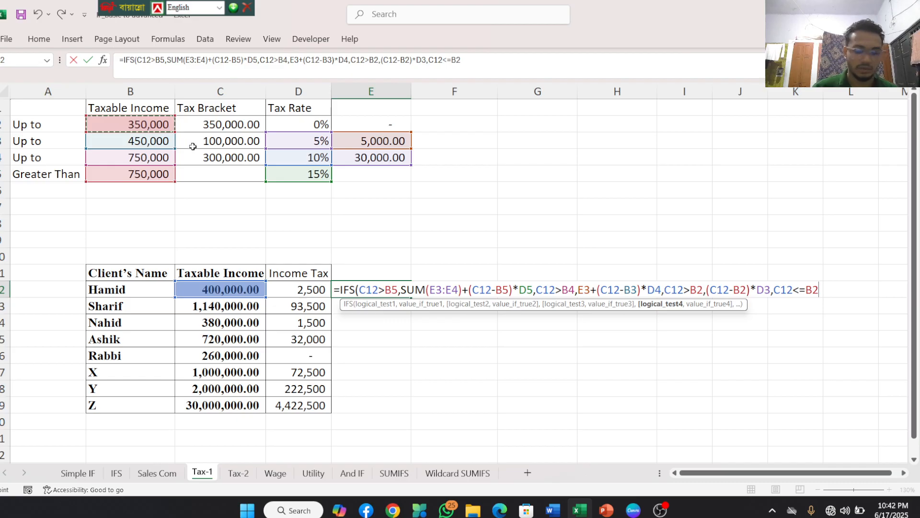
pyautogui.write(',')
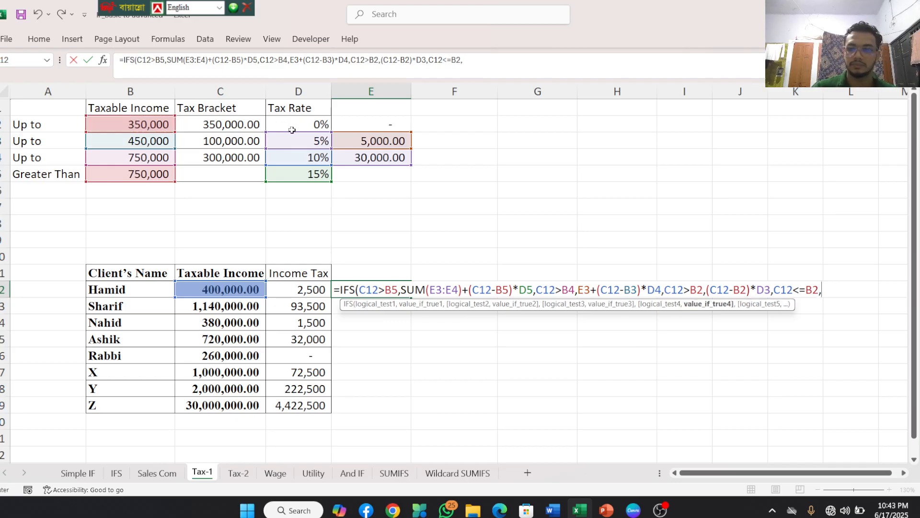
pyautogui.write('0')
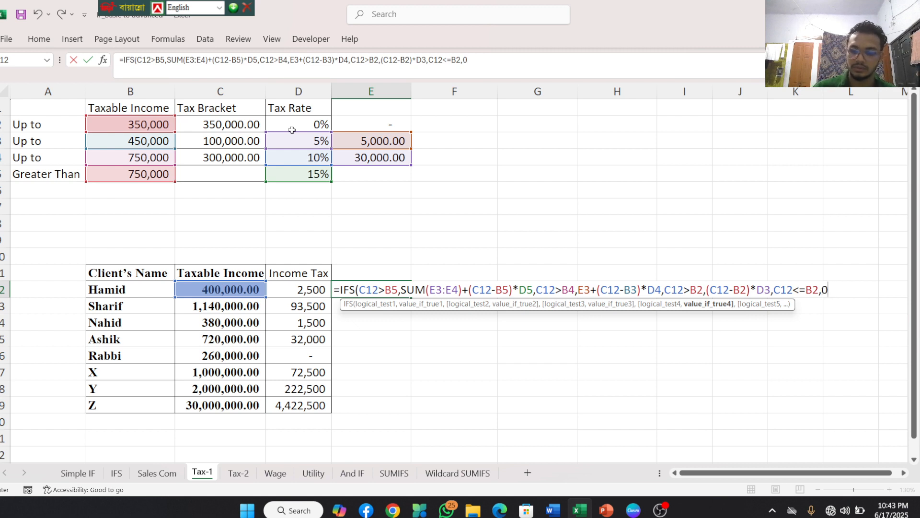
pyautogui.write(')')
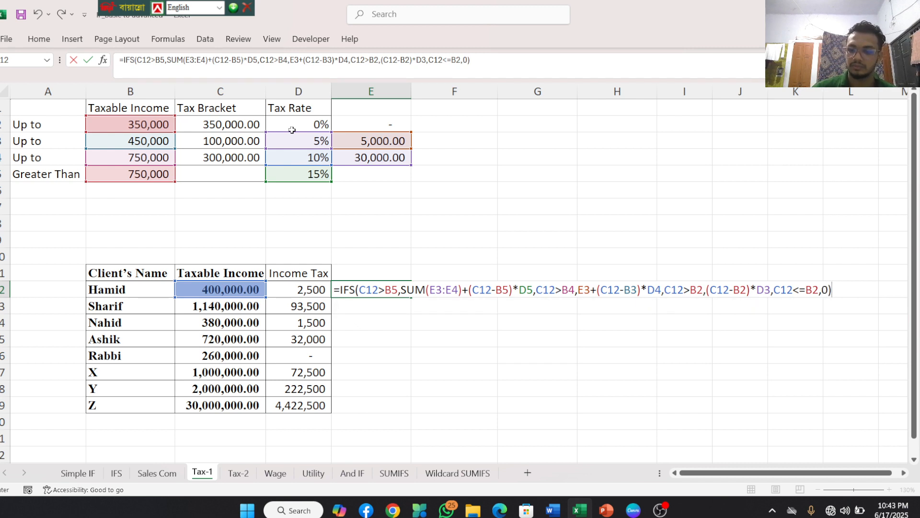
pyautogui.press('Return')
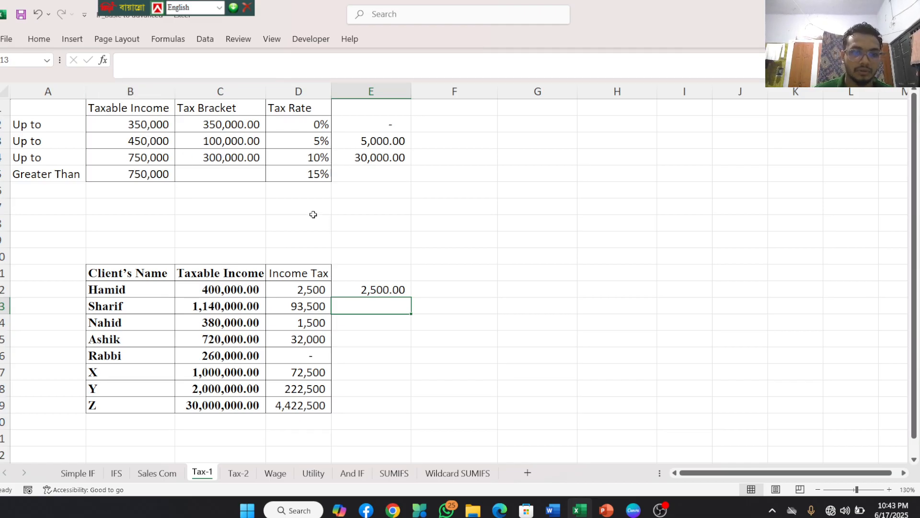
# Make the references B5, E3:E4 and D5 absolute in the first logical test and value of the E12 IFS formula
pyautogui.click(393, 292)
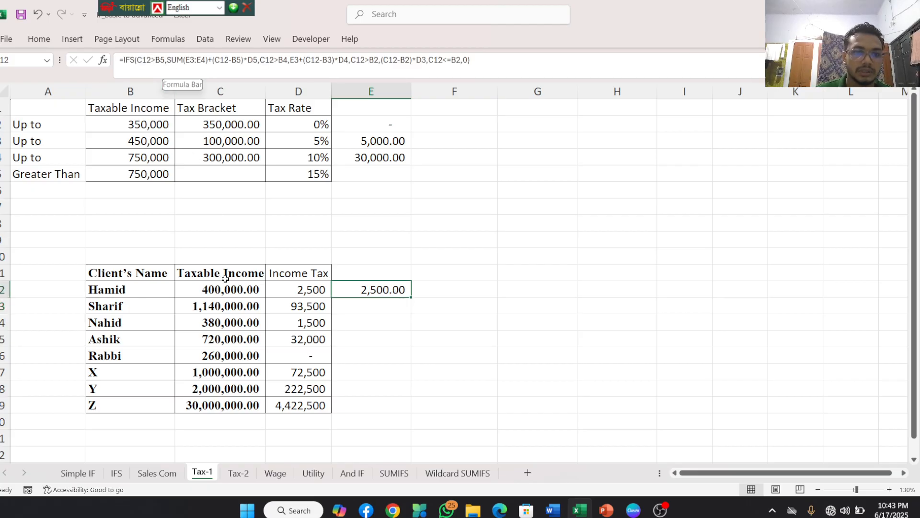
pyautogui.click(157, 60)
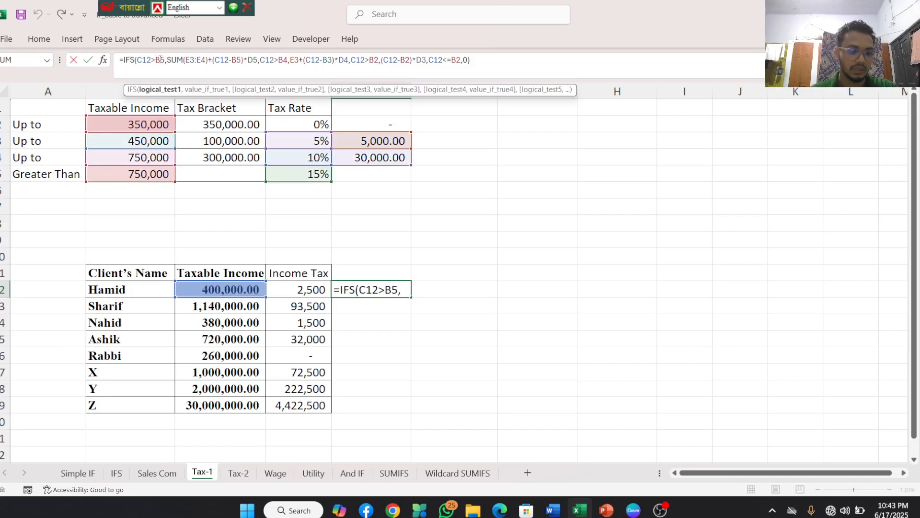
pyautogui.press('F4')
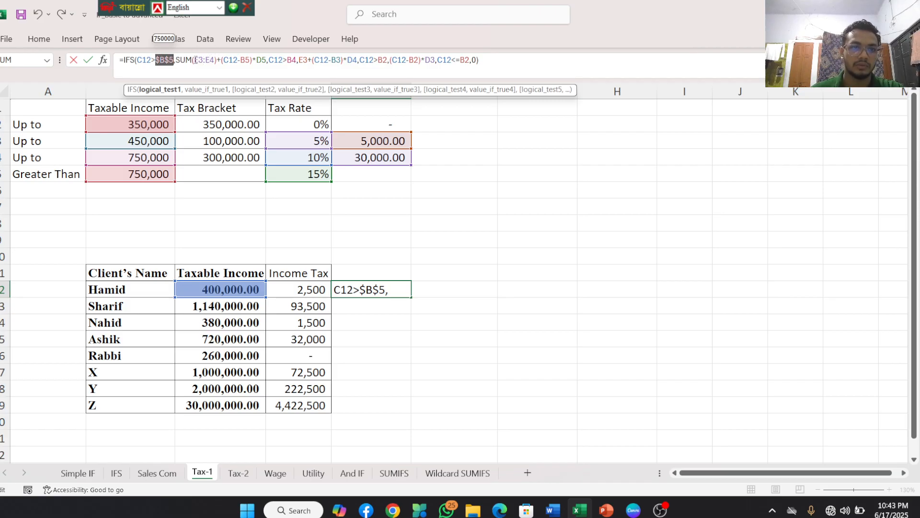
pyautogui.moveTo(194, 59); pyautogui.dragTo(214, 60)
pyautogui.press('F4')
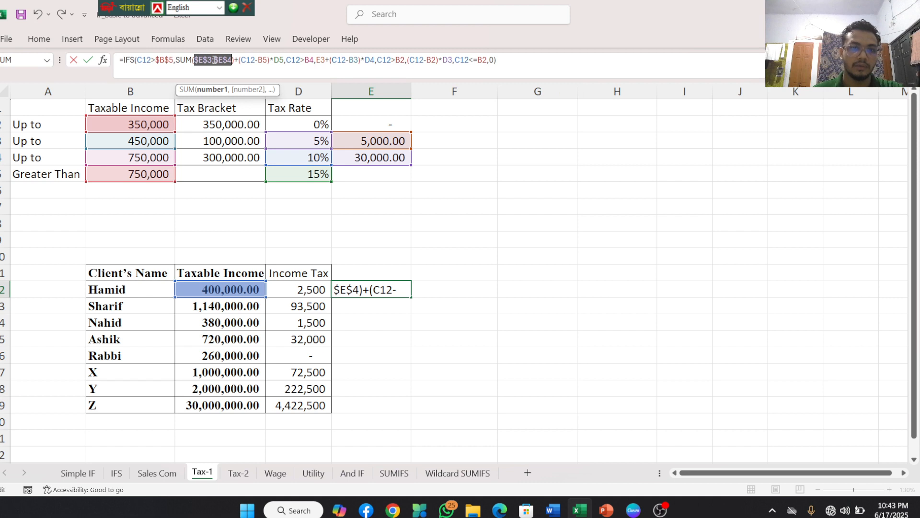
pyautogui.doubleClick(261, 60)
pyautogui.press('F4')
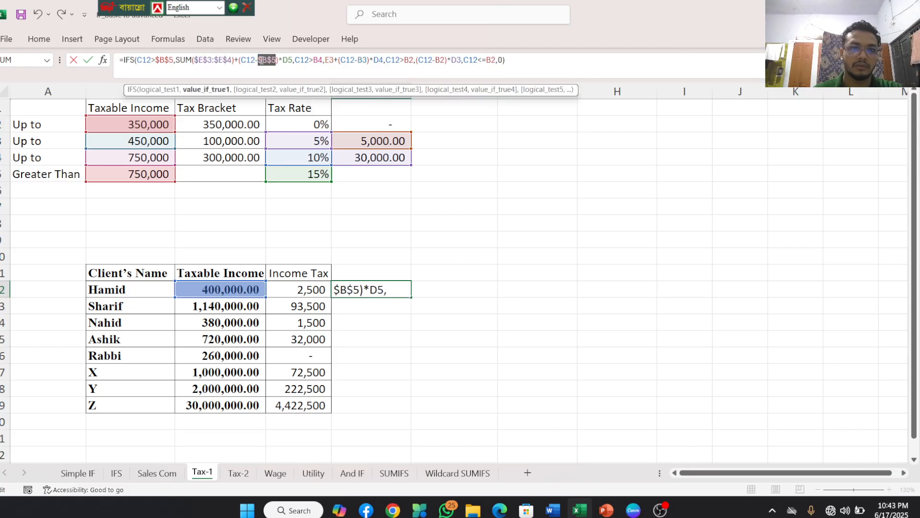
pyautogui.click(288, 62)
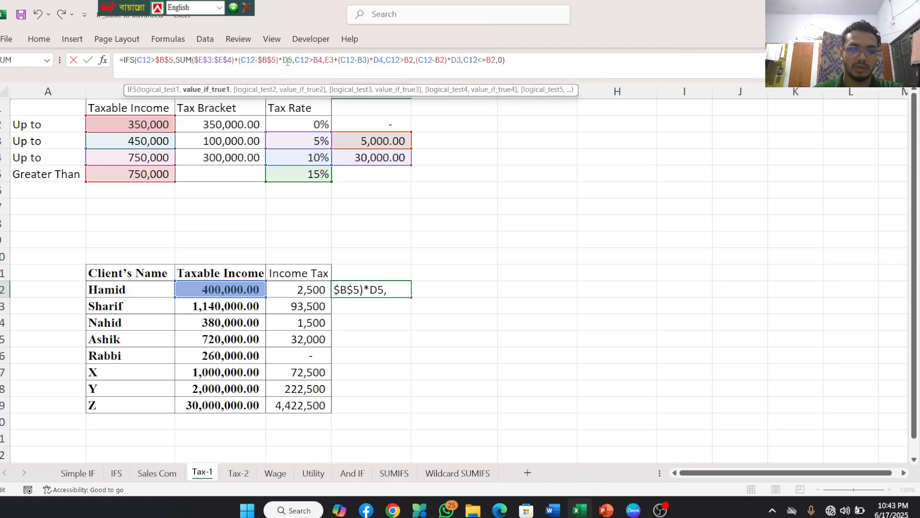
pyautogui.doubleClick(288, 60)
pyautogui.press('F4')
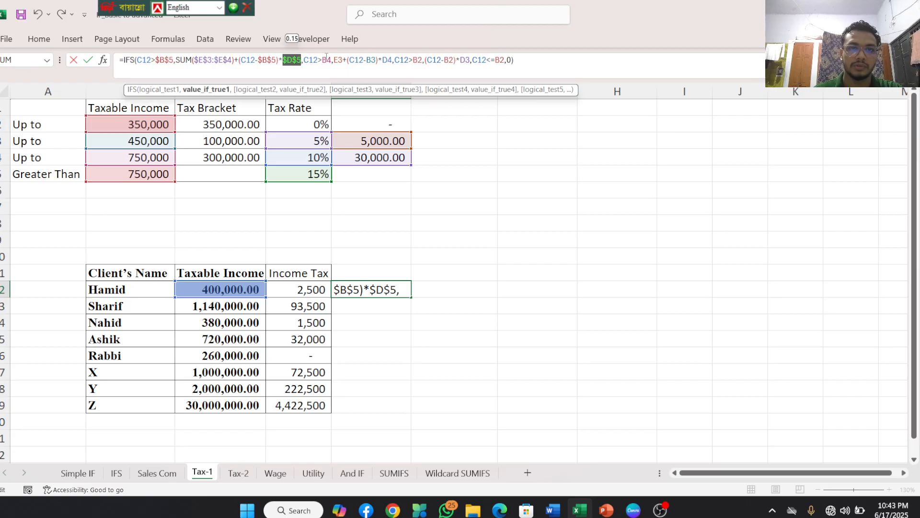
# Make B4, E3, B3 and D4 absolute in the second logical test and value of the E12 formula
pyautogui.doubleClick(326, 60)
pyautogui.press('F4')
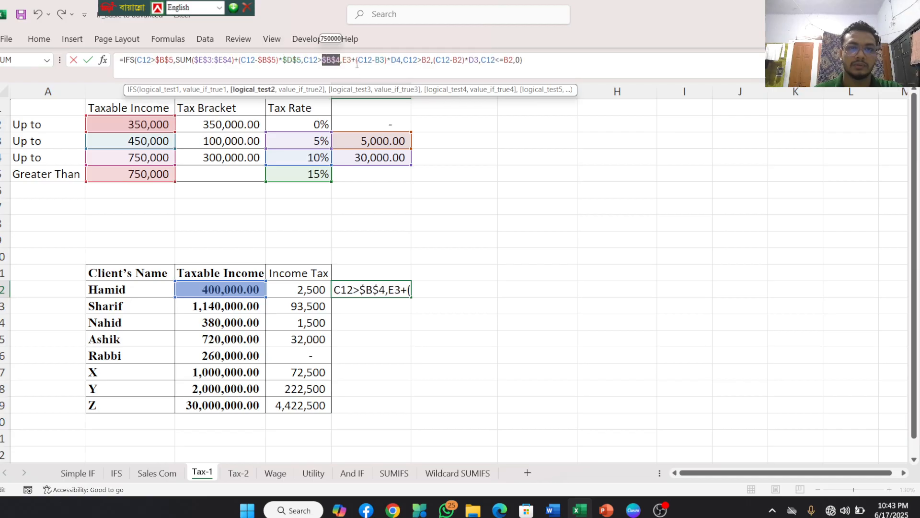
pyautogui.doubleClick(346, 60)
pyautogui.press('F4')
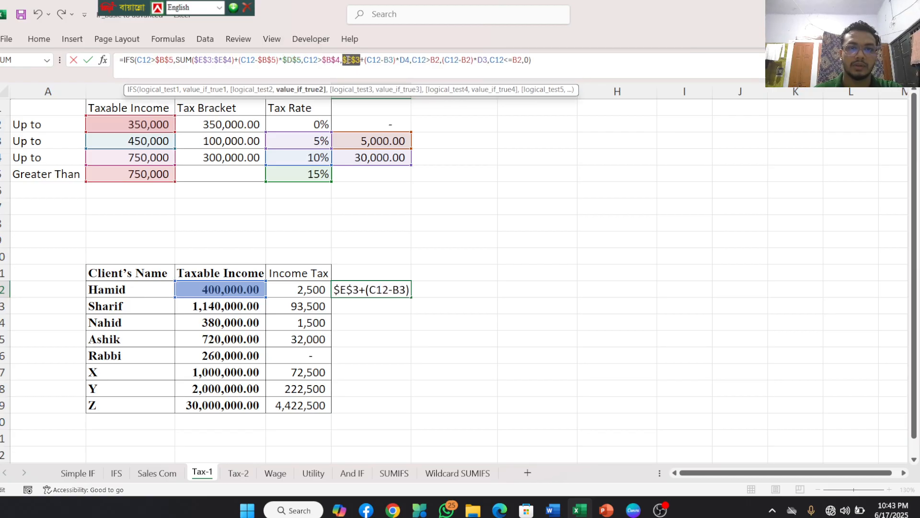
pyautogui.doubleClick(387, 59)
pyautogui.press('F4')
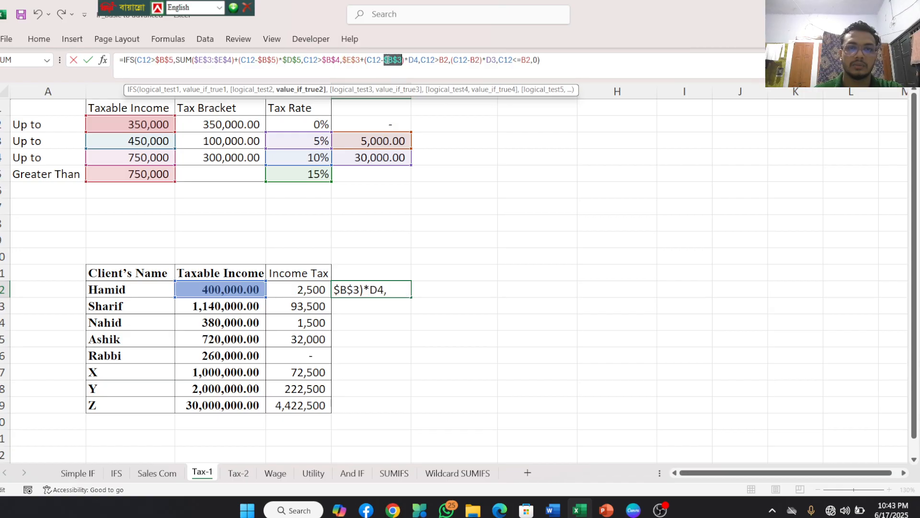
pyautogui.click(415, 59)
pyautogui.press('F4')
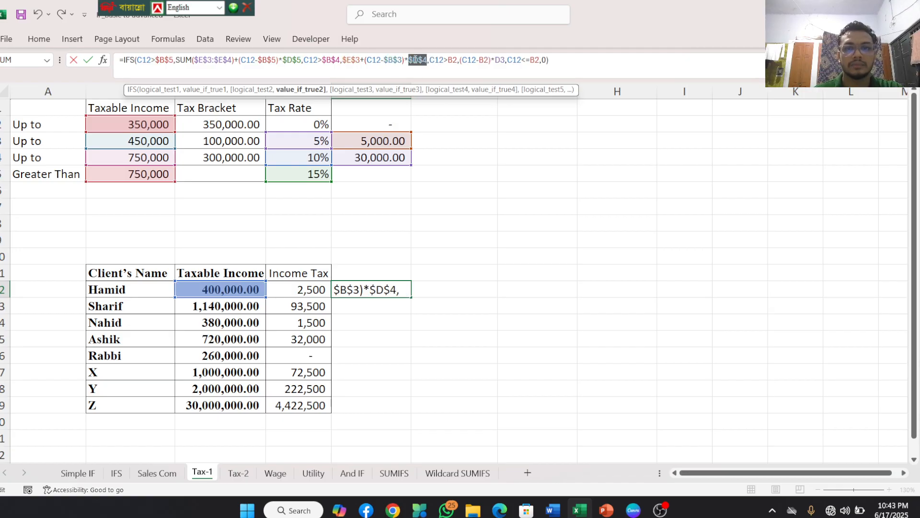
# Make B2 and D3 absolute throughout the third and fourth condition pairs of the E12 formula, and commit the formula
pyautogui.click(450, 59)
pyautogui.press('F4')
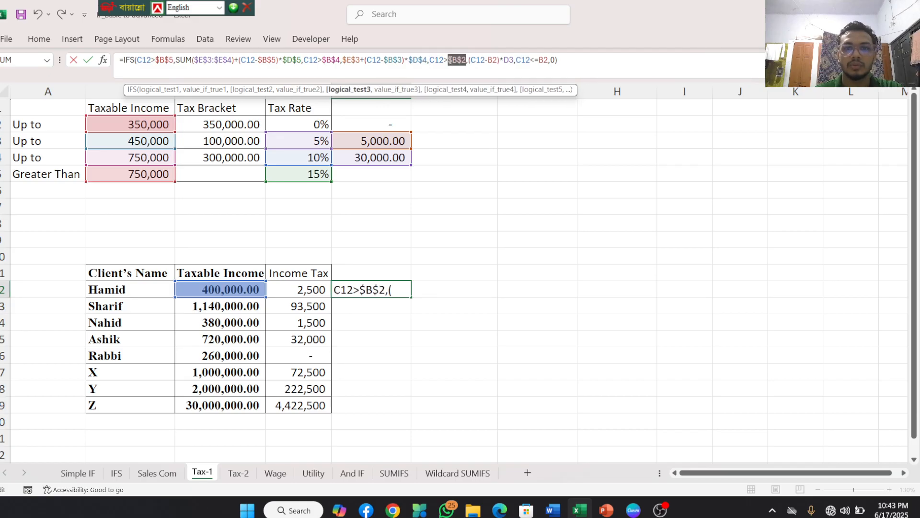
pyautogui.click(493, 60)
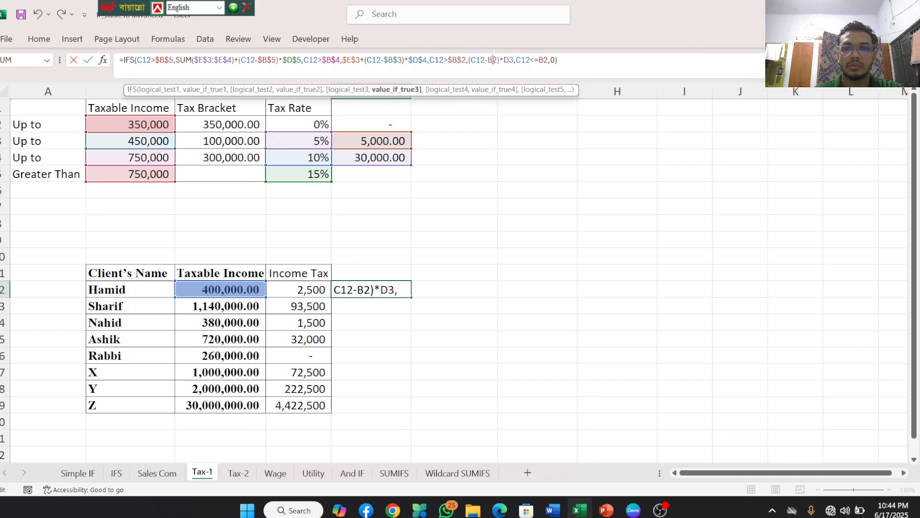
pyautogui.press('F4')
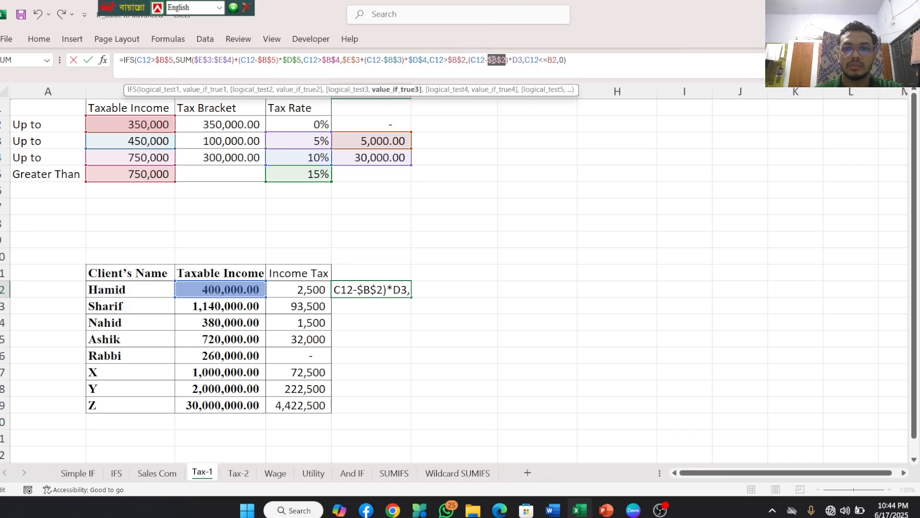
pyautogui.click(520, 59)
pyautogui.press('F4')
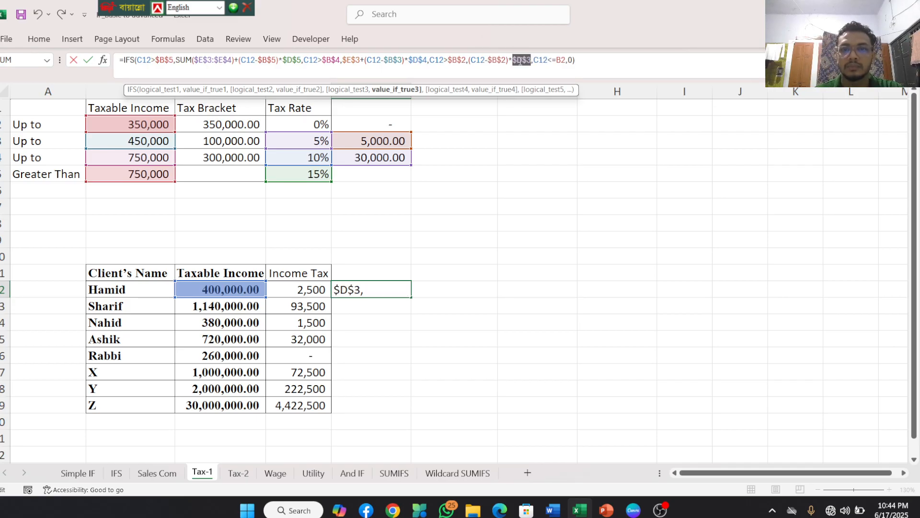
pyautogui.click(561, 60)
pyautogui.press('F4')
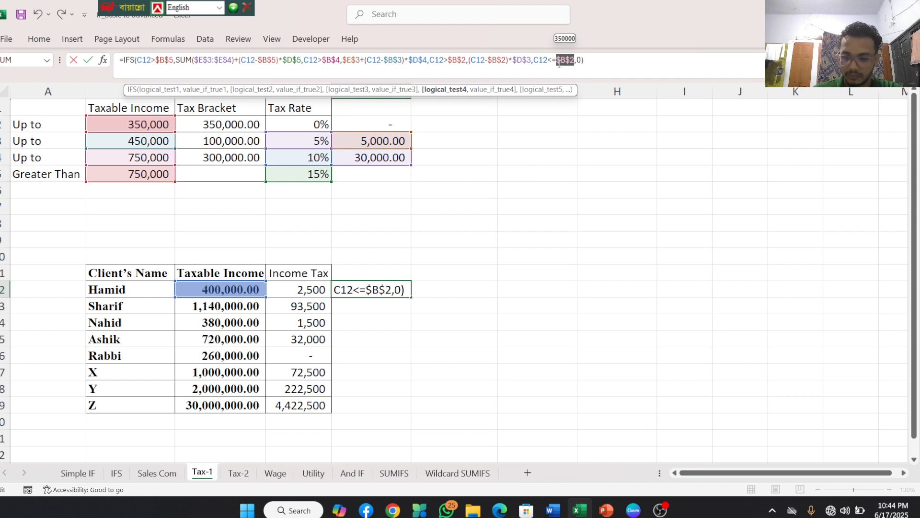
pyautogui.press('Return')
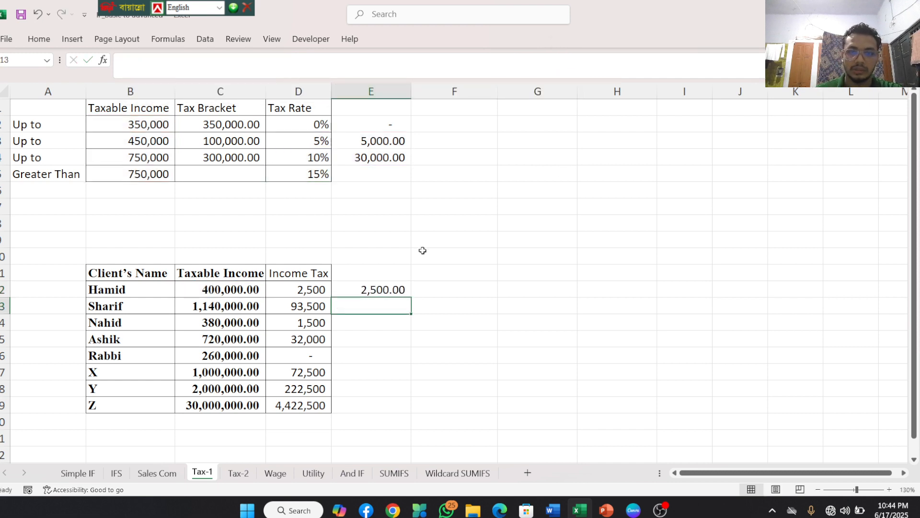
# Fill the income tax formula from E12 down to E19 for the remaining clients
pyautogui.click(363, 291)
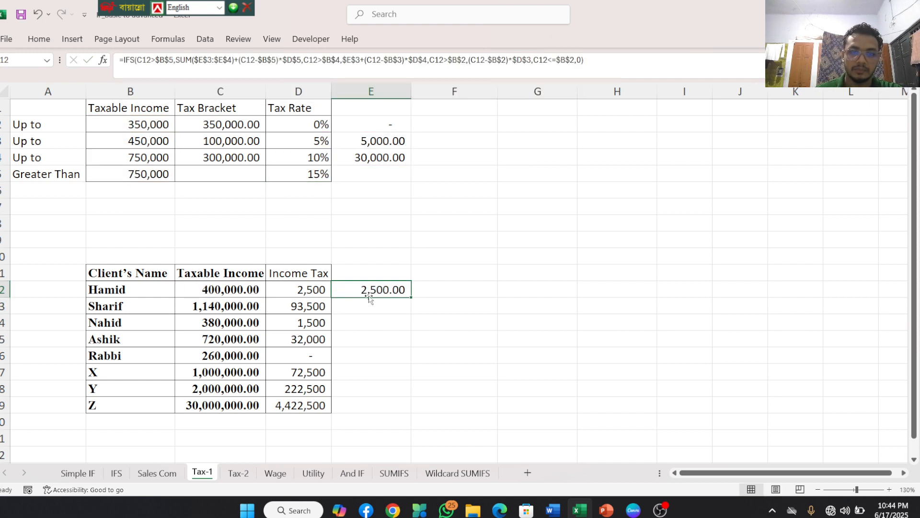
pyautogui.moveTo(411, 297); pyautogui.dragTo(411, 408)
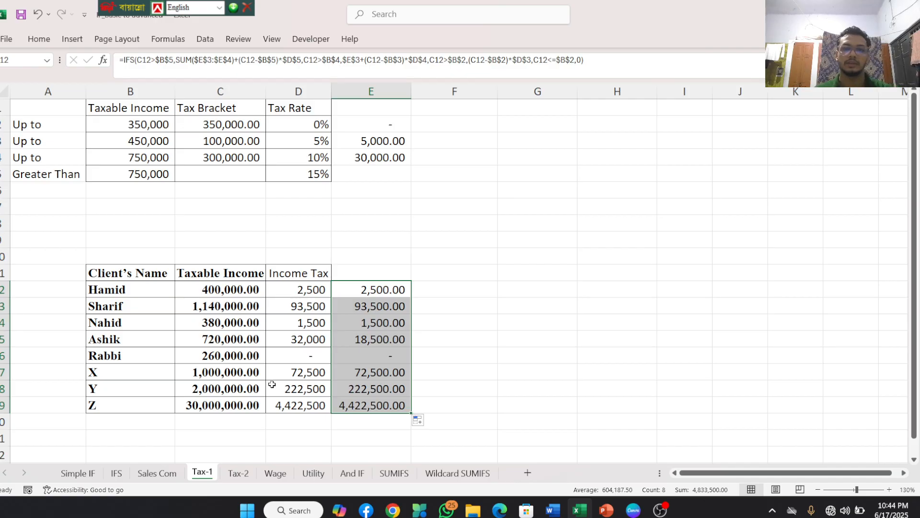
pyautogui.scroll(-1, 296, 342)
pyautogui.scroll(-1, 296, 341)
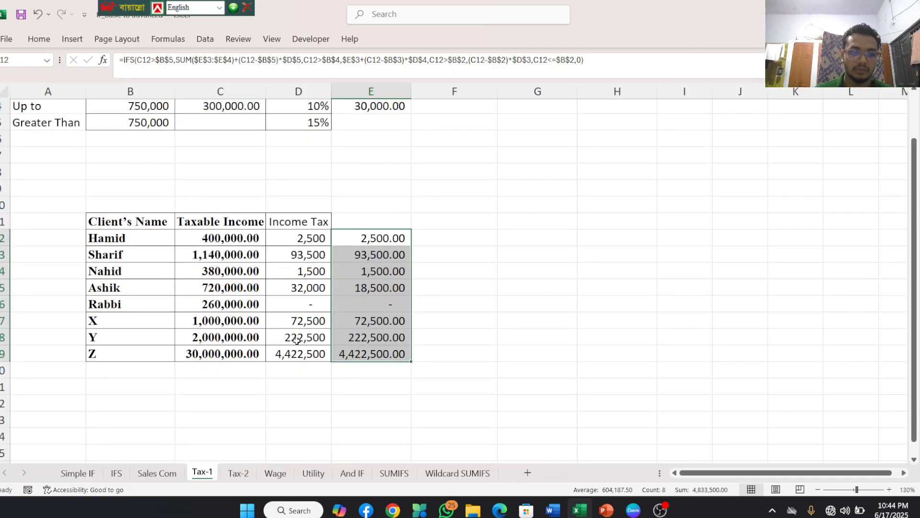
# On the Tax-2 sheet, clear the HW heading in C11 and the Tax label in C12
pyautogui.click(229, 477)
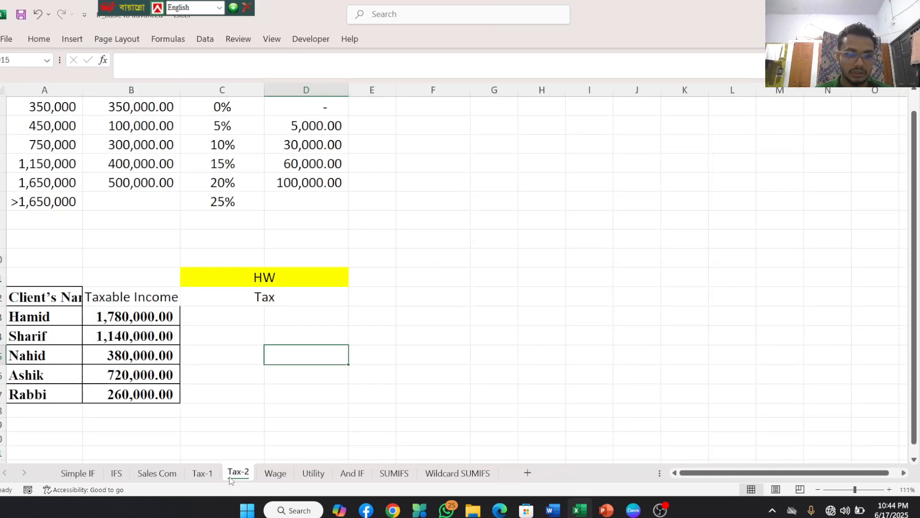
pyautogui.click(251, 279)
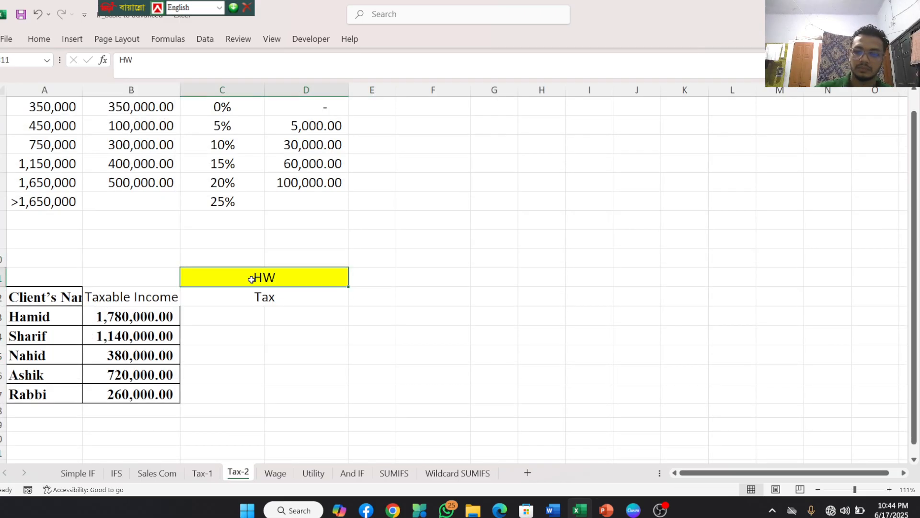
pyautogui.press('Delete')
pyautogui.click(289, 301)
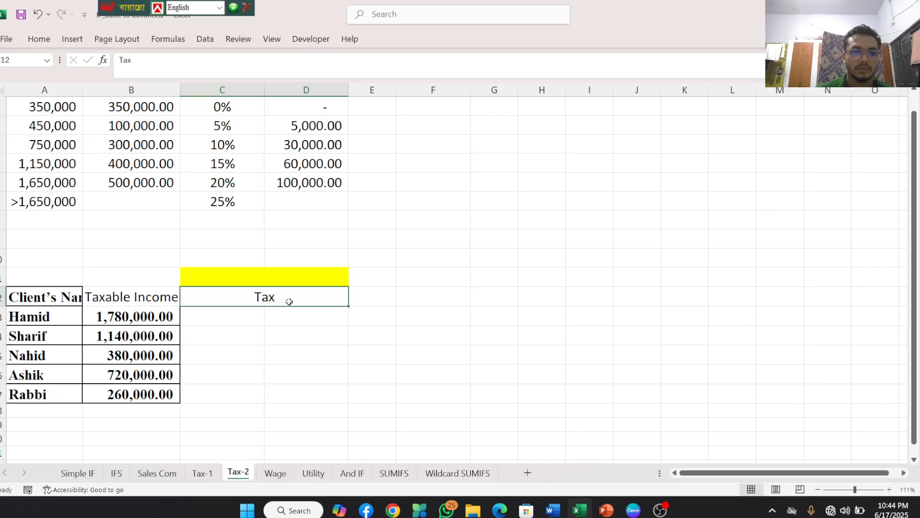
pyautogui.press('BackSpace')
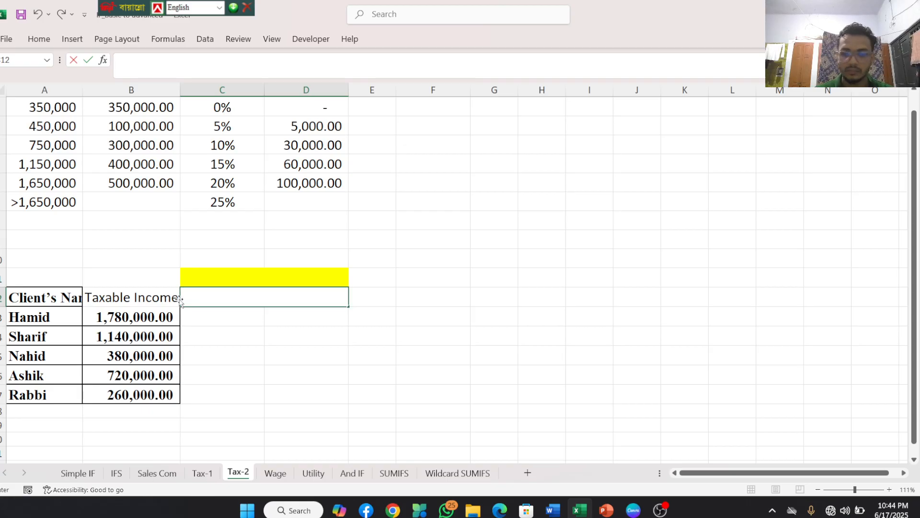
# Start an IFS formula in C13 with B13>A7 as its first logical test
pyautogui.click(203, 322)
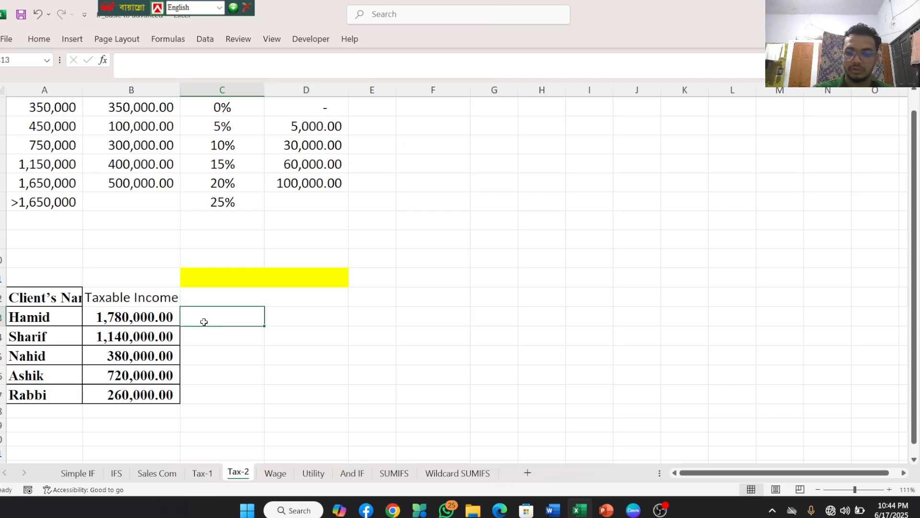
pyautogui.write('=')
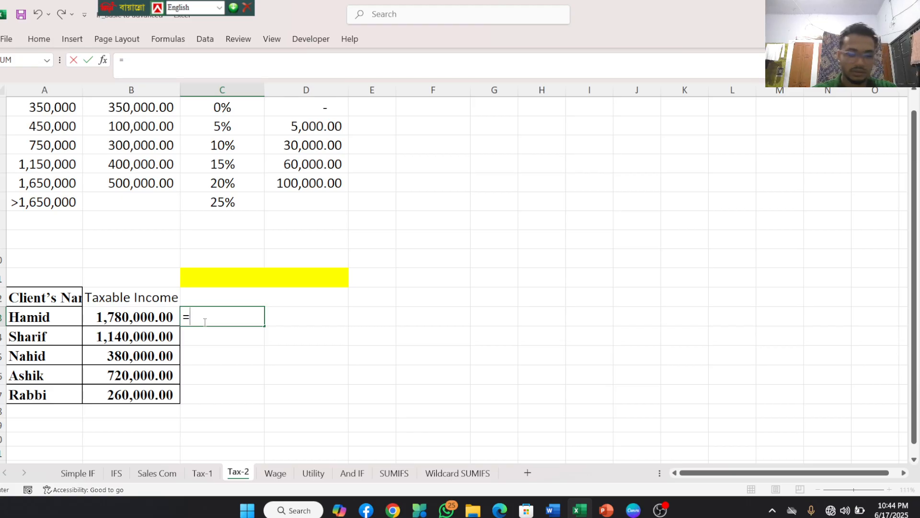
pyautogui.write('ifs')
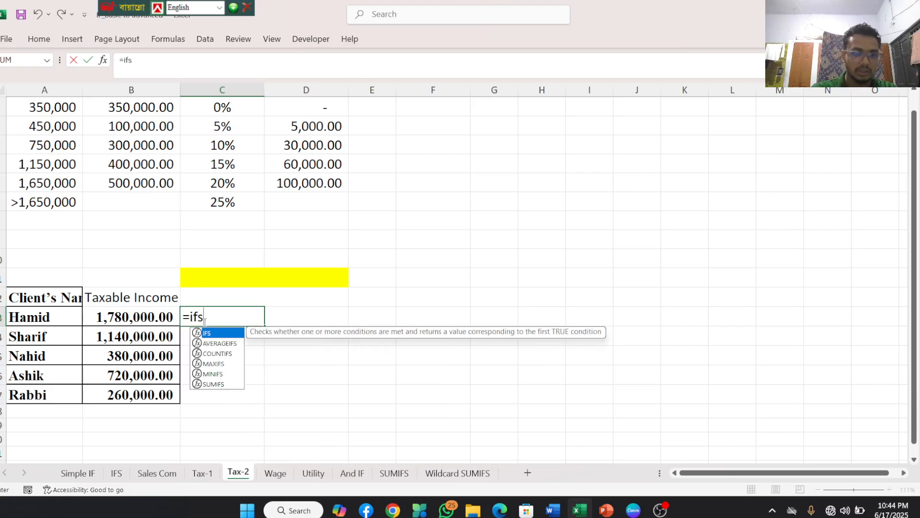
pyautogui.doubleClick(217, 334)
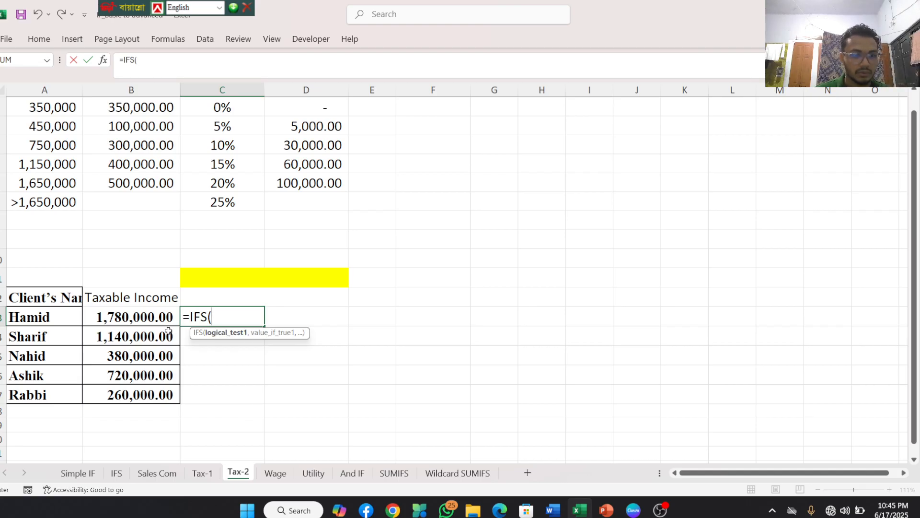
pyautogui.click(156, 317)
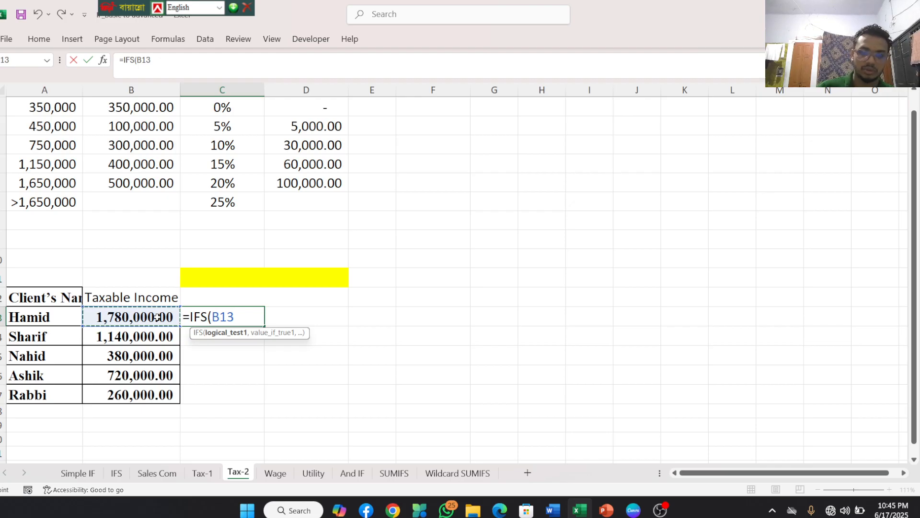
pyautogui.write('>')
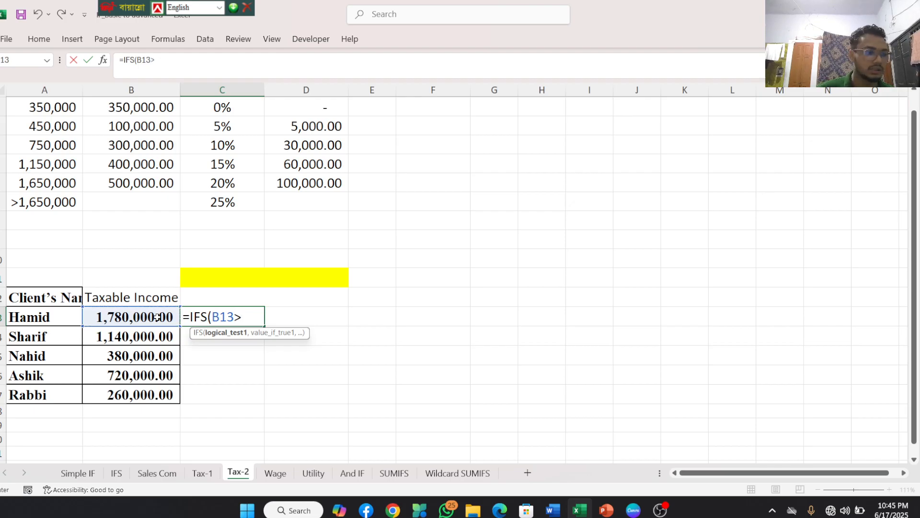
pyautogui.click(56, 207)
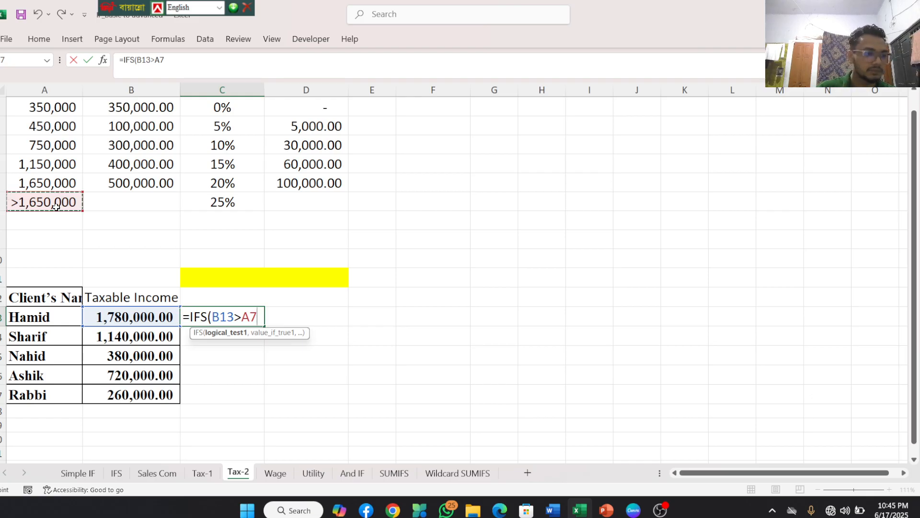
pyautogui.write(',')
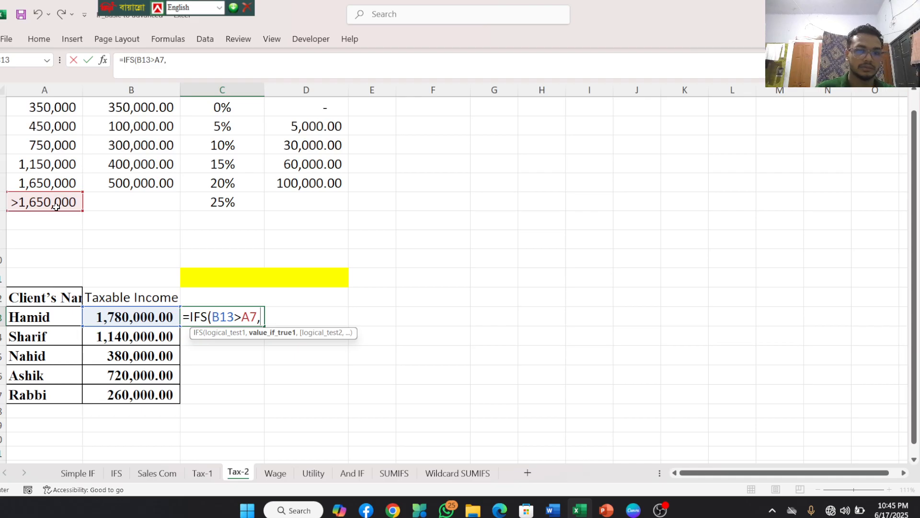
# Begin the first result of the C13 formula with SUM(D3:D6) followed by a plus sign
pyautogui.write('sum')
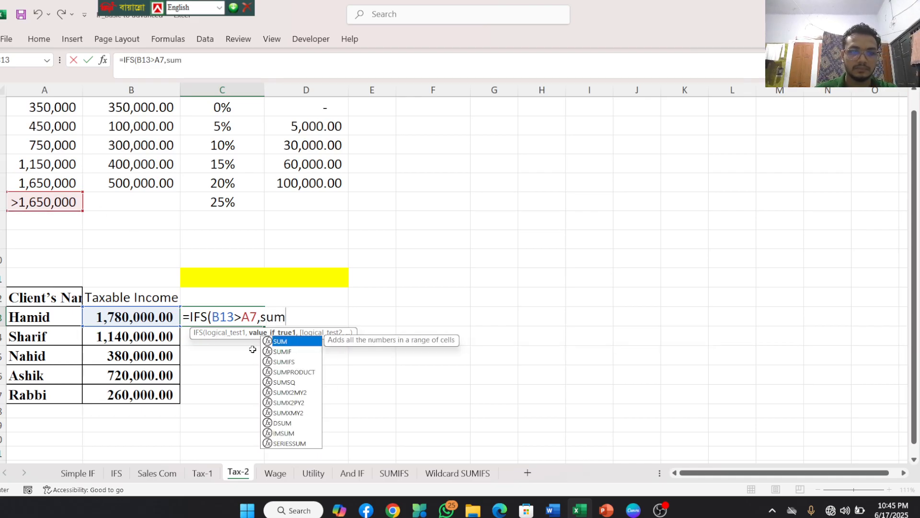
pyautogui.doubleClick(301, 345)
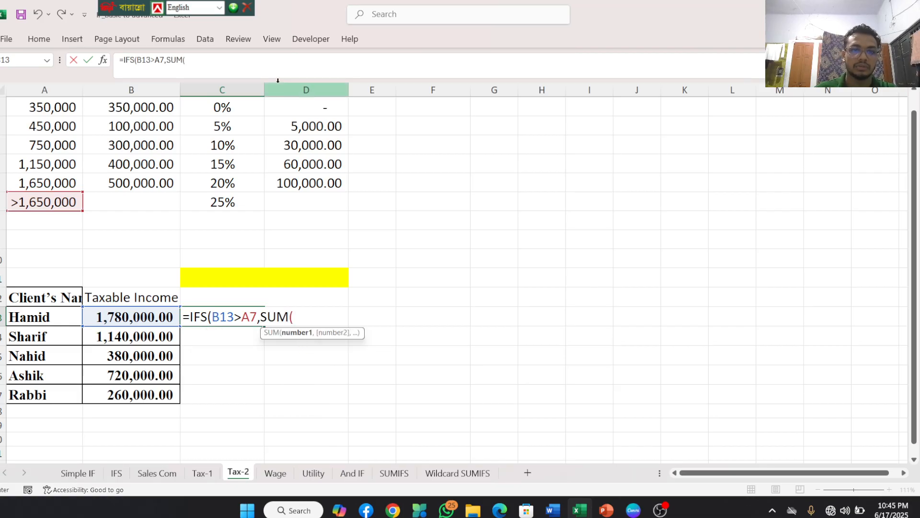
pyautogui.moveTo(283, 124); pyautogui.dragTo(286, 191)
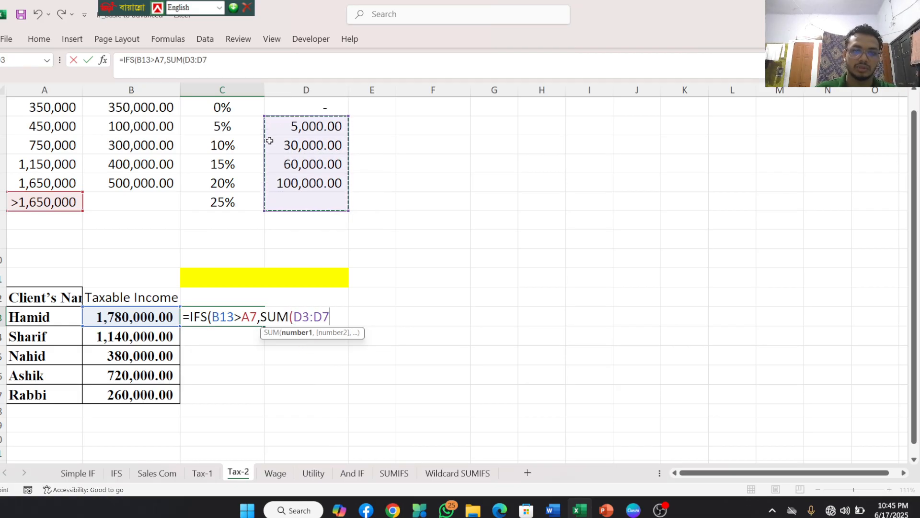
pyautogui.click(271, 125)
pyautogui.moveTo(271, 125); pyautogui.dragTo(287, 178)
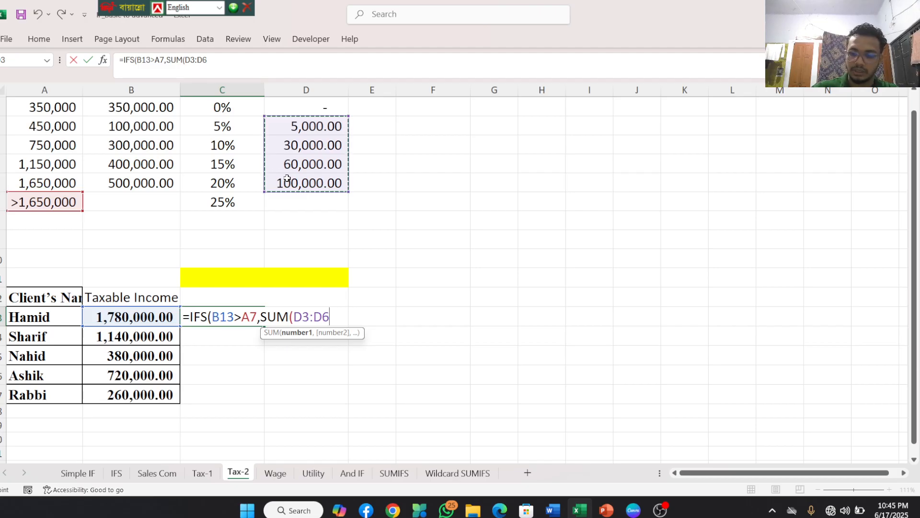
pyautogui.write(')')
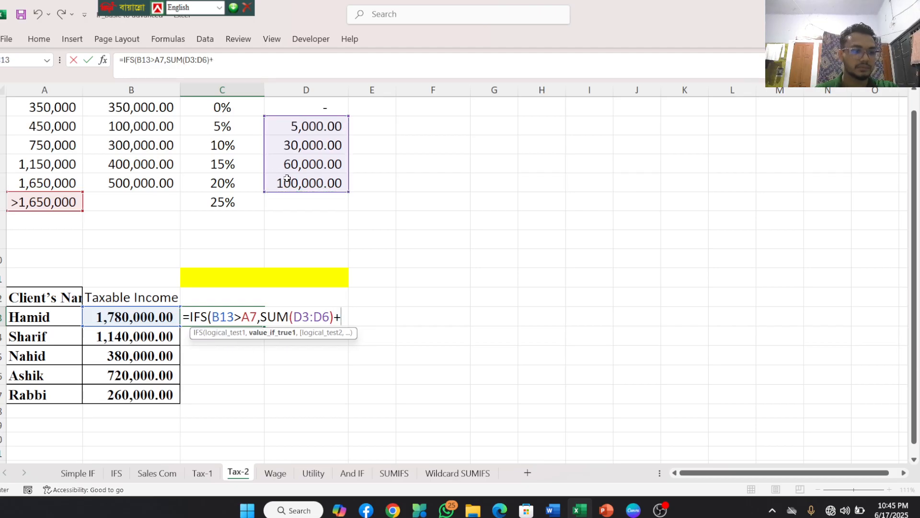
pyautogui.write('+')
pyautogui.click(141, 319)
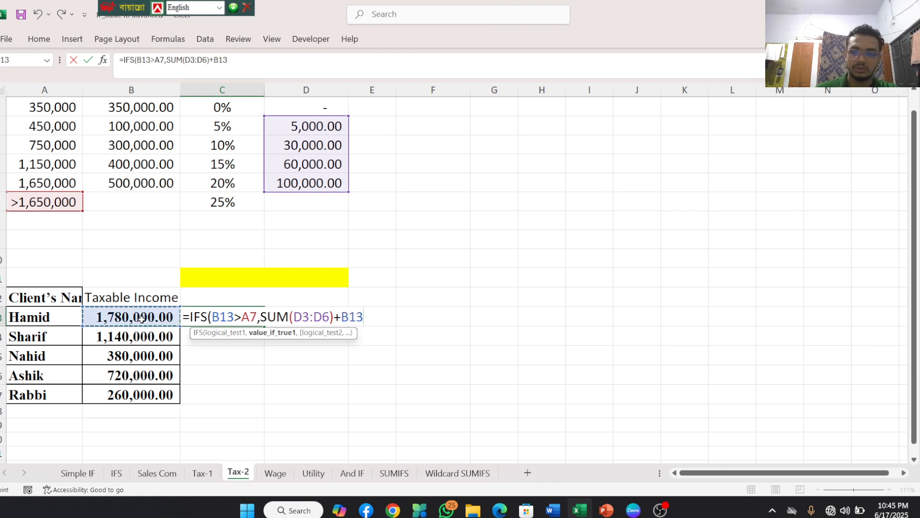
pyautogui.press('BackSpace')
pyautogui.press('BackSpace')
pyautogui.press('BackSpace')
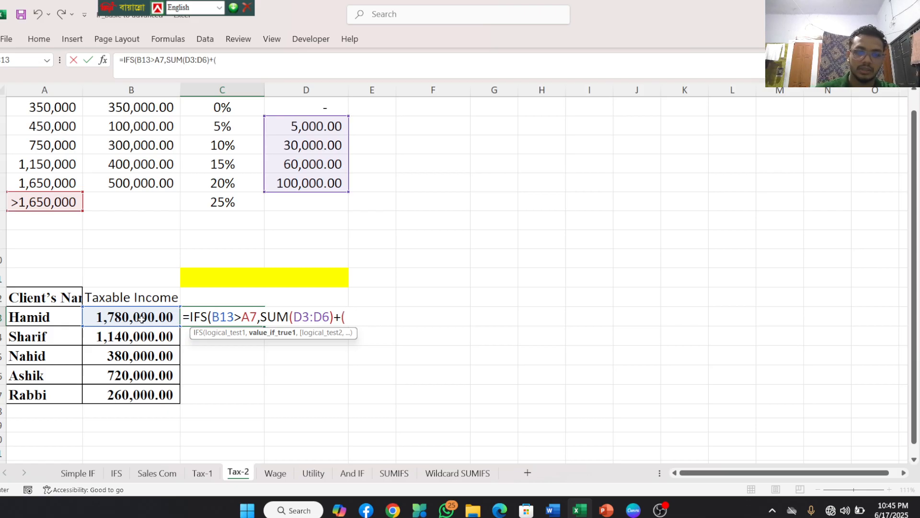
# Complete the first result of the C13 formula by adding (B13-A7)*C7 and a comma
pyautogui.write('(')
pyautogui.click(113, 320)
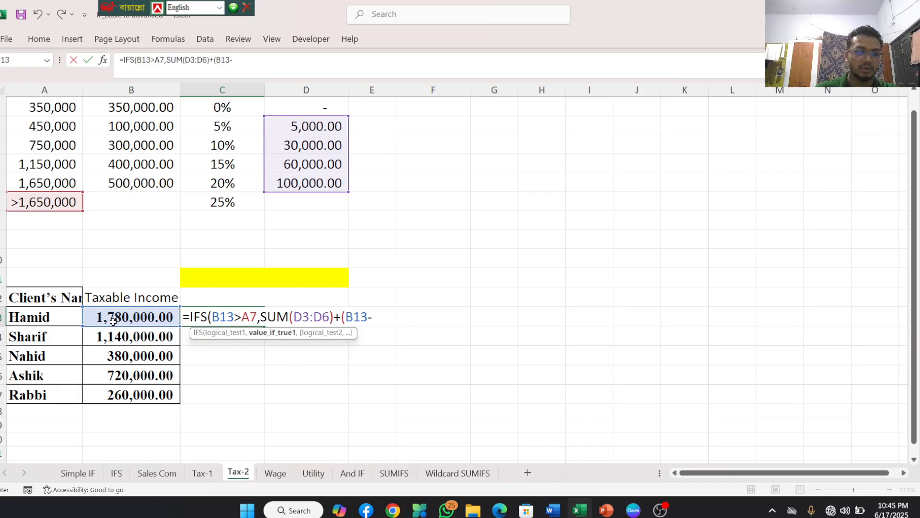
pyautogui.click(30, 204)
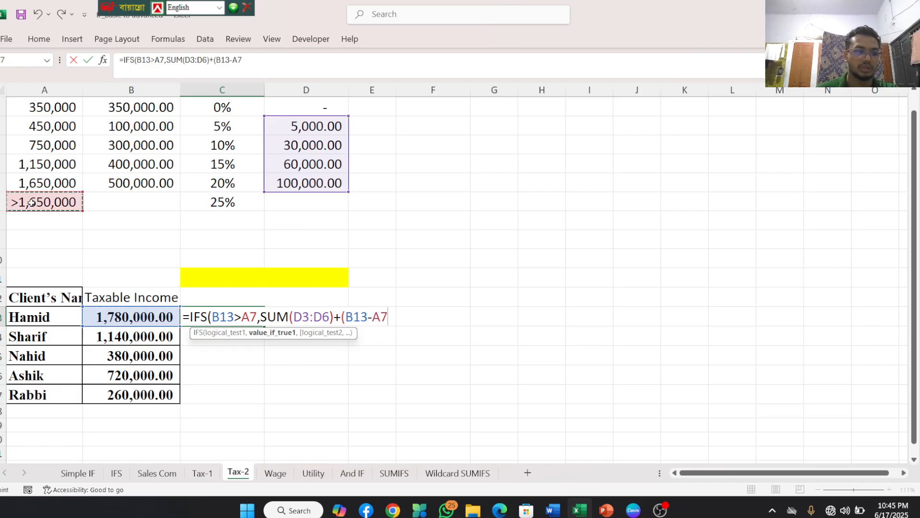
pyautogui.write(')')
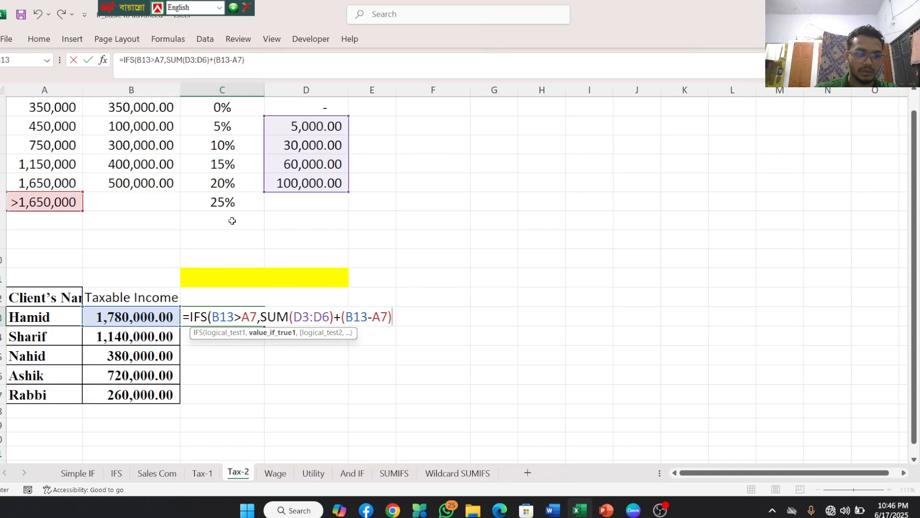
pyautogui.write('*')
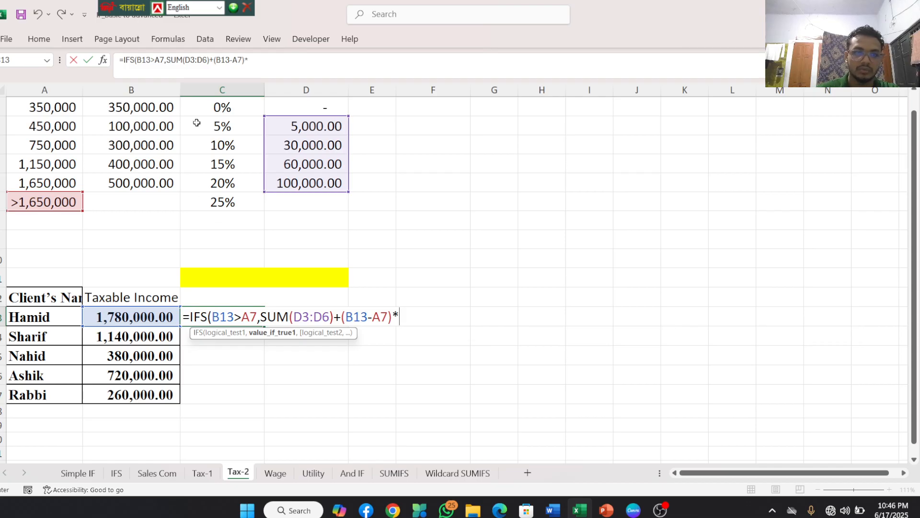
pyautogui.click(229, 202)
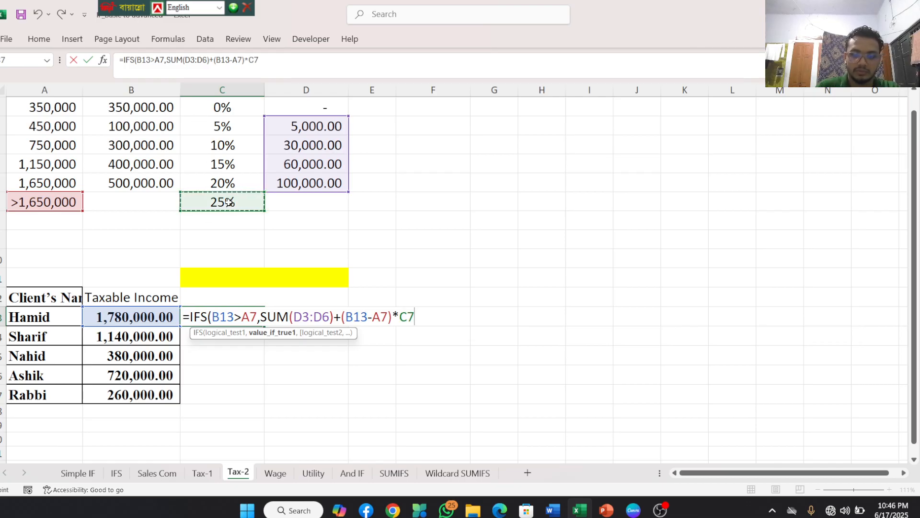
pyautogui.write(',')
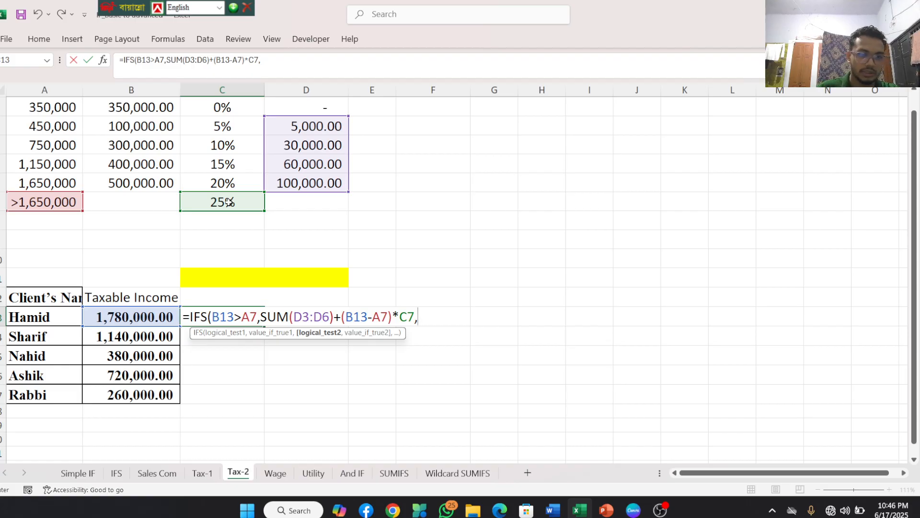
# Add B13>A5 as the second logical test of the C13 formula
pyautogui.click(133, 317)
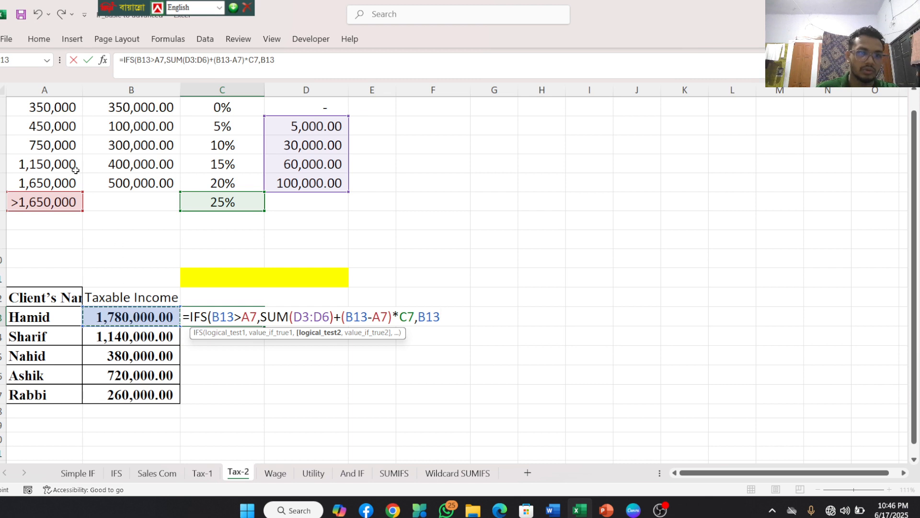
pyautogui.write('>')
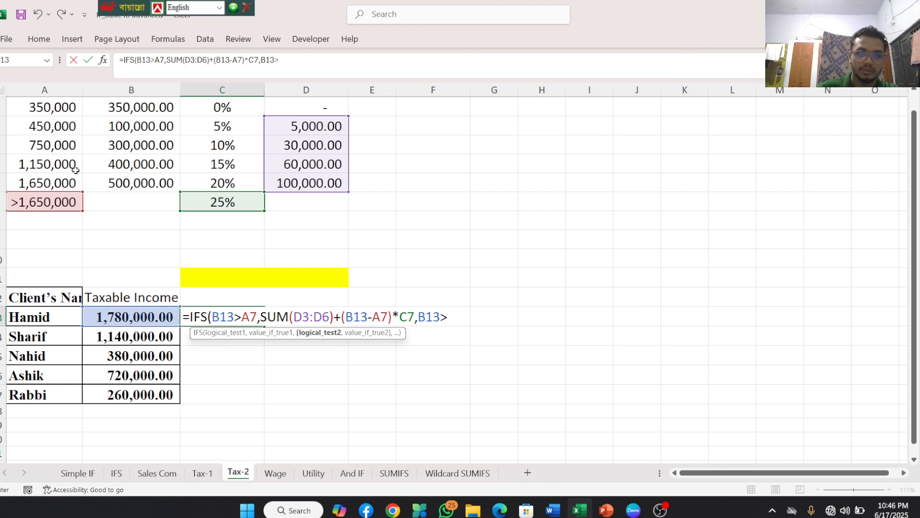
pyautogui.click(45, 167)
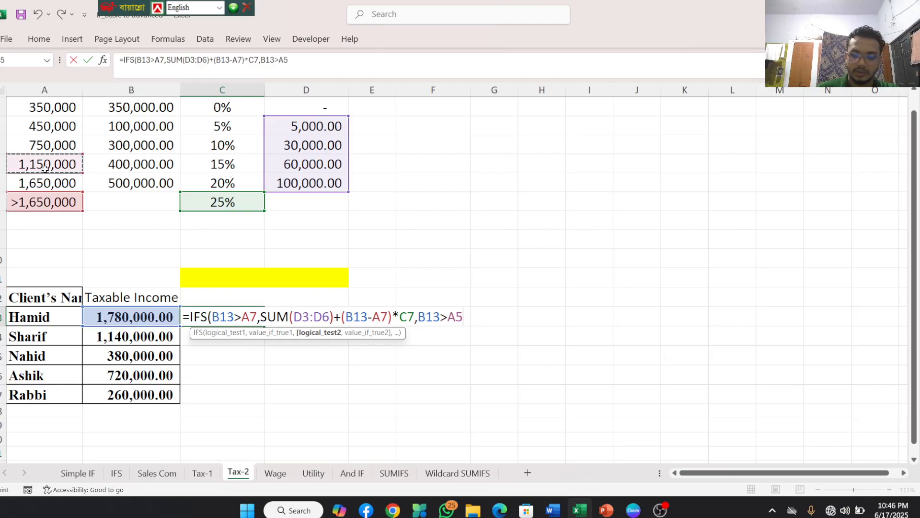
# Begin the second result of the C13 formula with SUM(D3:D5)+B13 followed by a minus sign
pyautogui.write(',su')
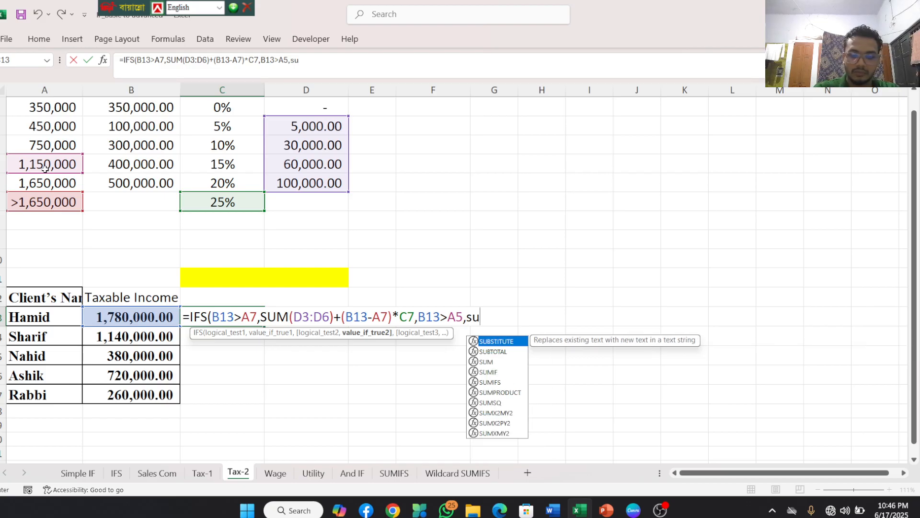
pyautogui.write('m')
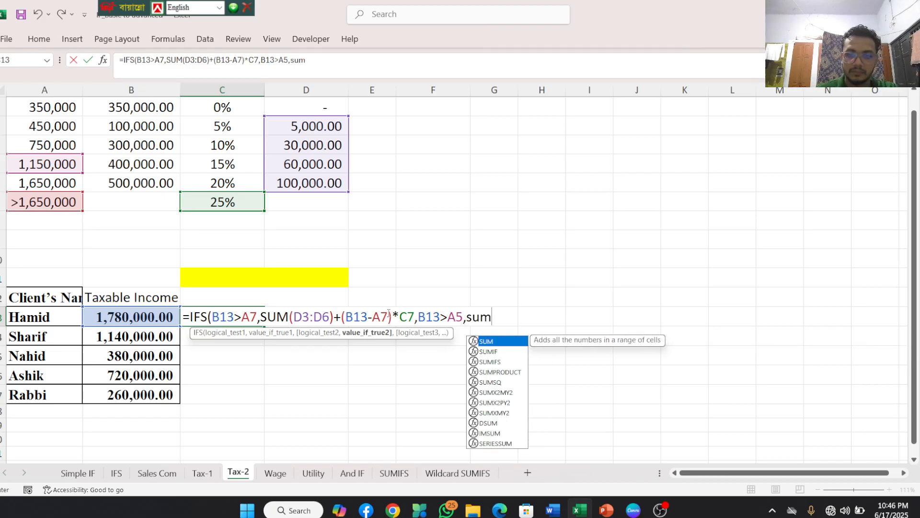
pyautogui.doubleClick(501, 341)
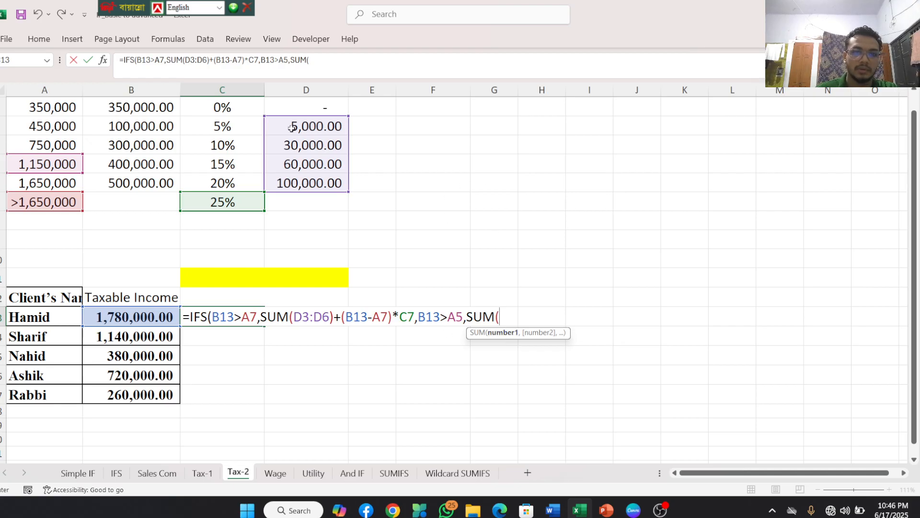
pyautogui.moveTo(289, 126); pyautogui.dragTo(295, 159)
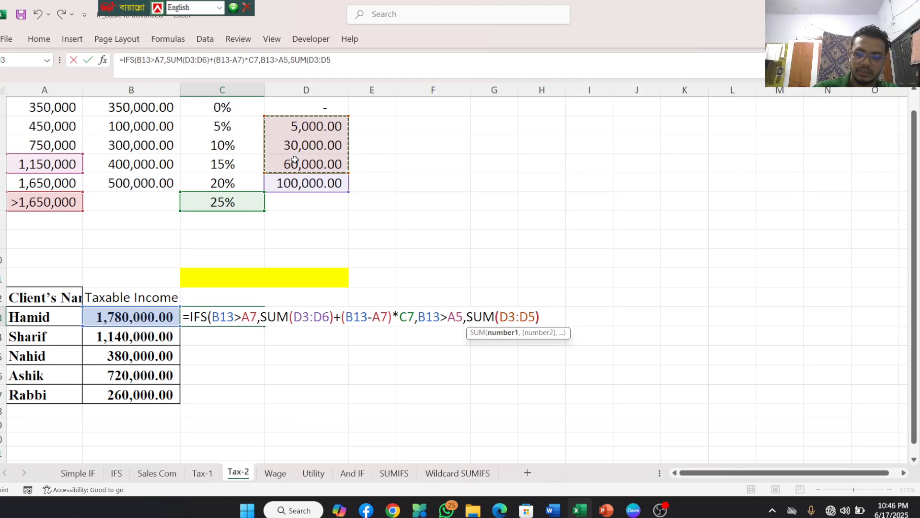
pyautogui.write(')')
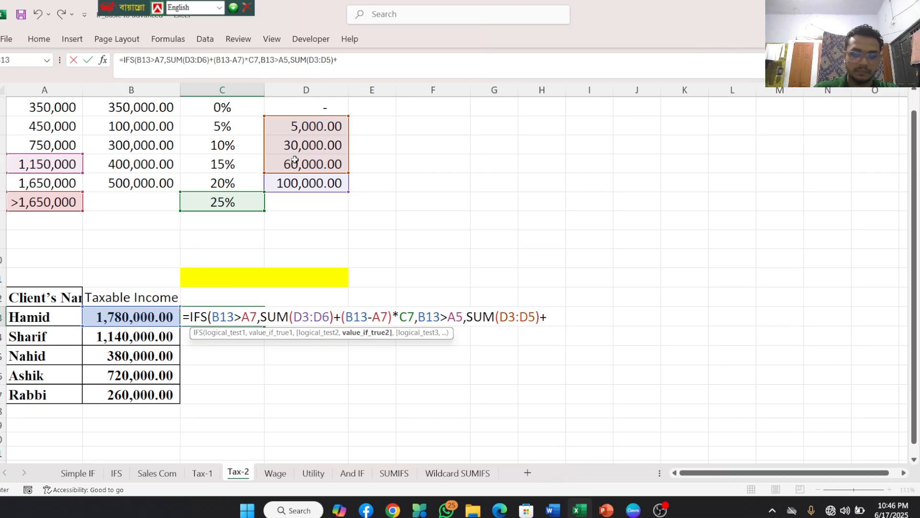
pyautogui.write('+')
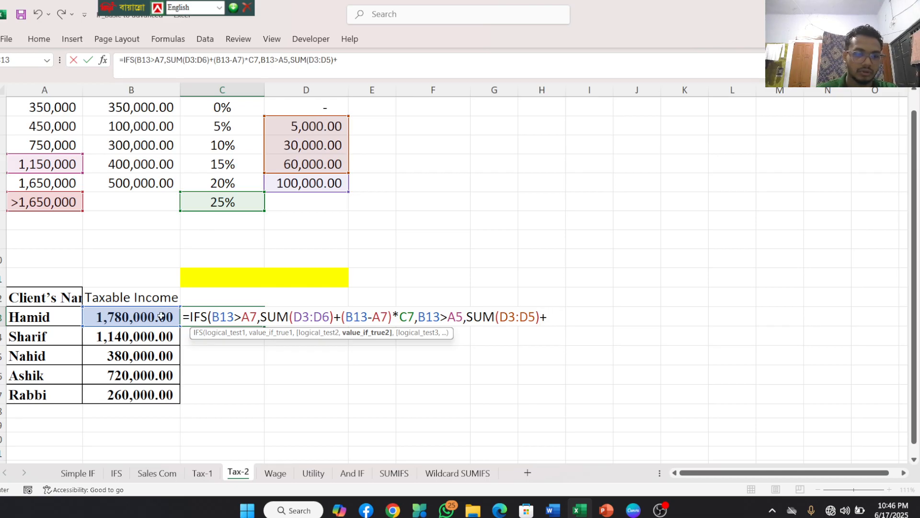
pyautogui.click(161, 316)
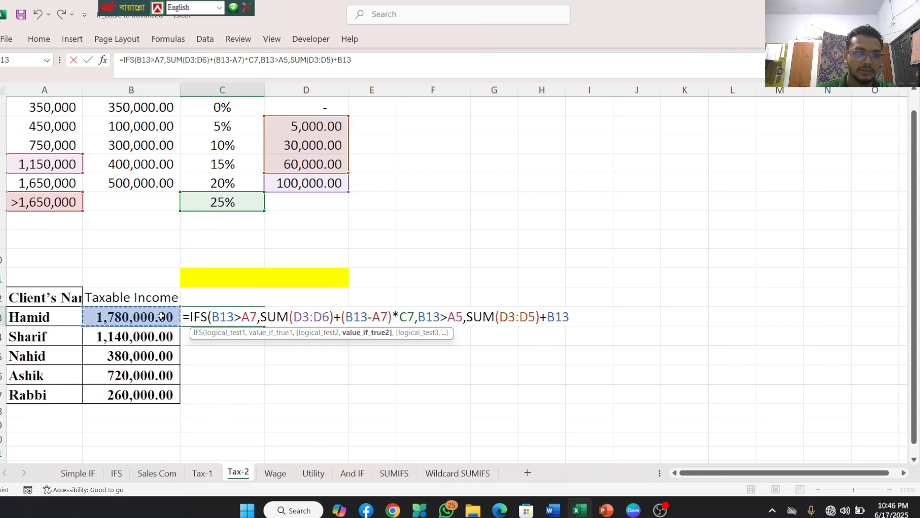
pyautogui.write('-')
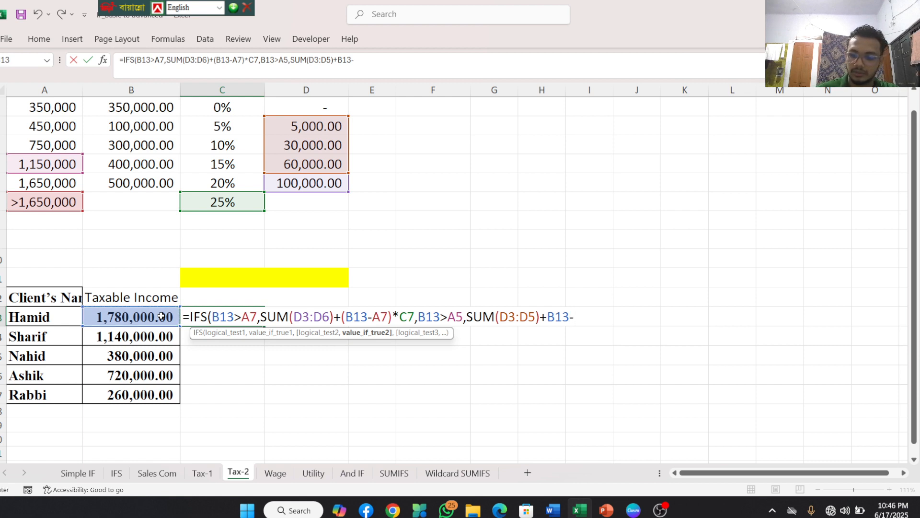
pyautogui.press('Left')
pyautogui.press('Left')
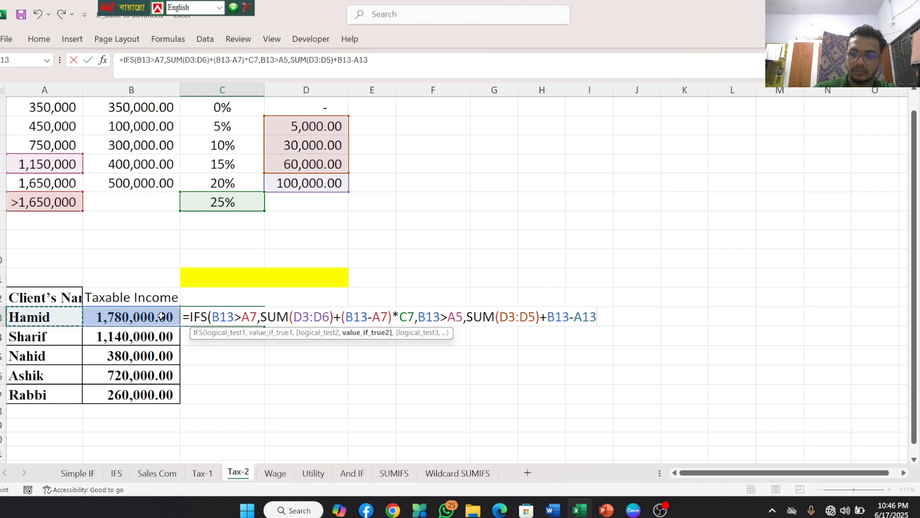
pyautogui.press('BackSpace')
pyautogui.press('BackSpace')
pyautogui.press('BackSpace')
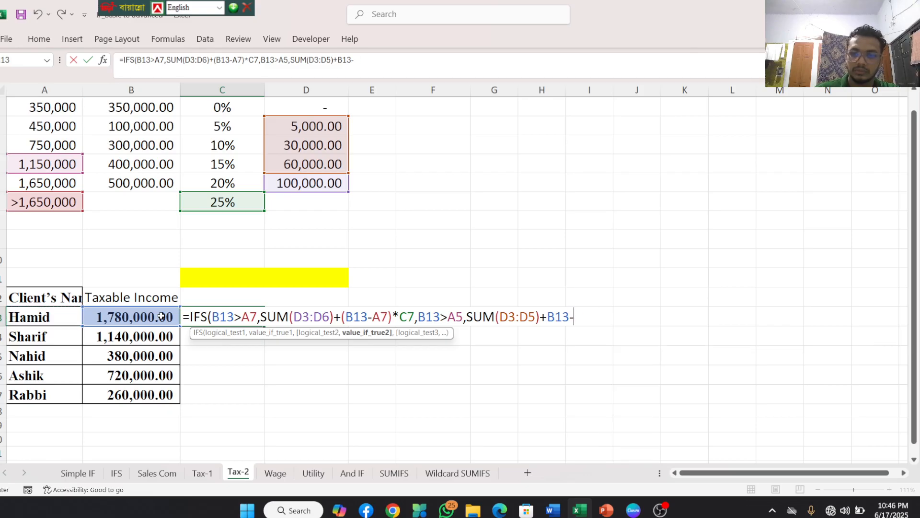
# Complete the second result with the subtraction in parentheses, so it reads SUM(D3:D5)+(B13-A5)*C6, followed by a comma
pyautogui.click(547, 317)
pyautogui.write('(')
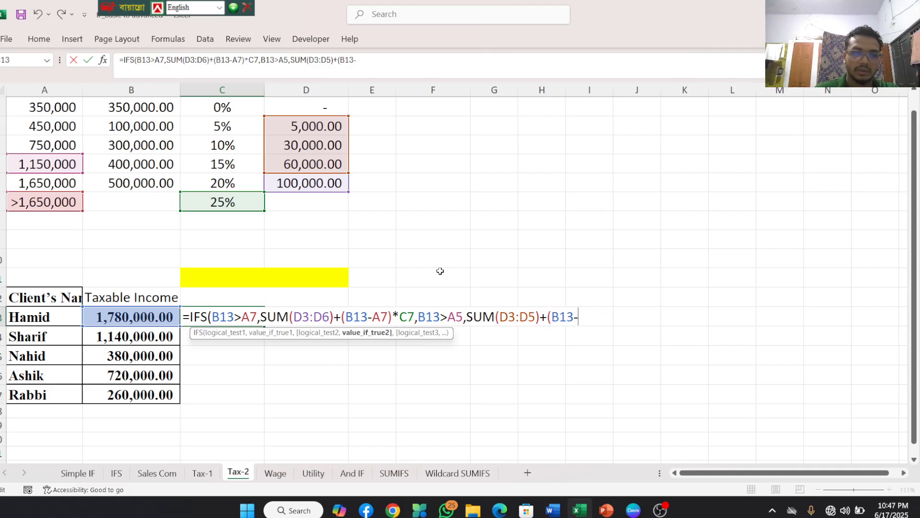
pyautogui.moveTo(40, 166)
pyautogui.mouseDown()
pyautogui.moveTo(201, 151)
pyautogui.moveTo(183, 173)
pyautogui.moveTo(41, 166)
pyautogui.mouseUp()
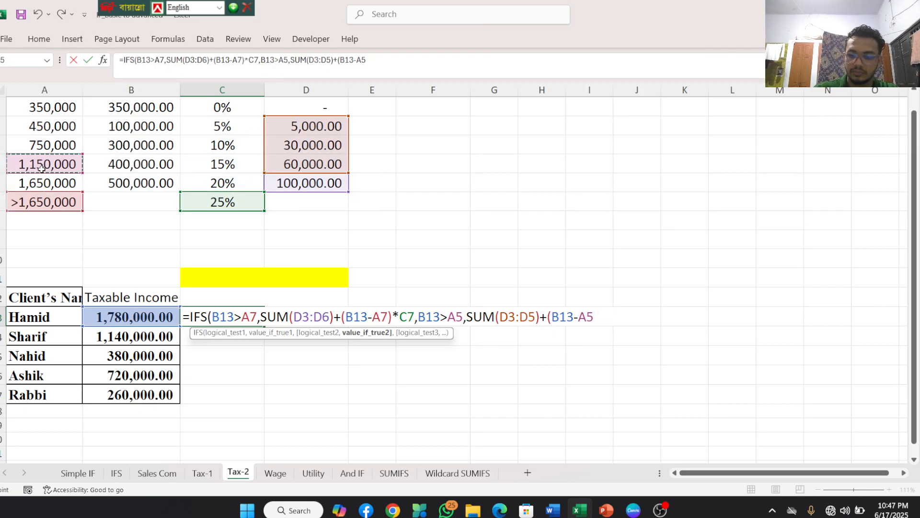
pyautogui.write(')*')
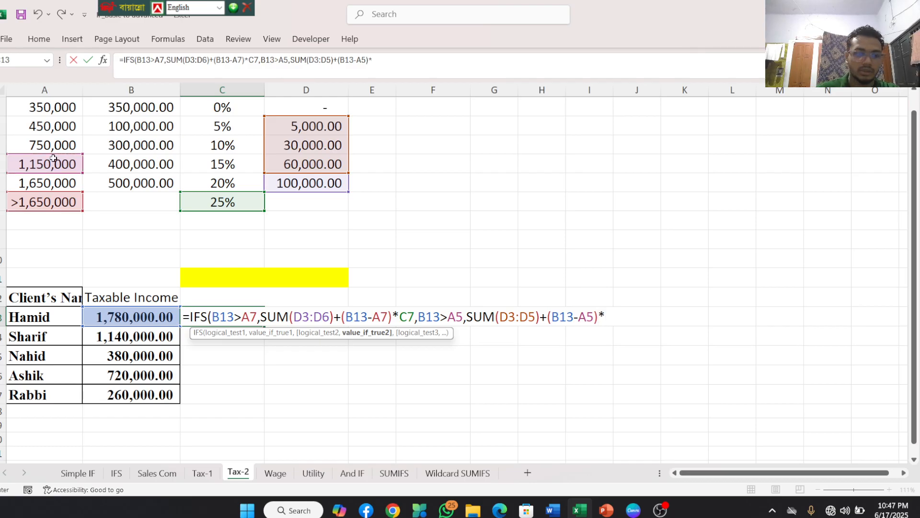
pyautogui.click(221, 186)
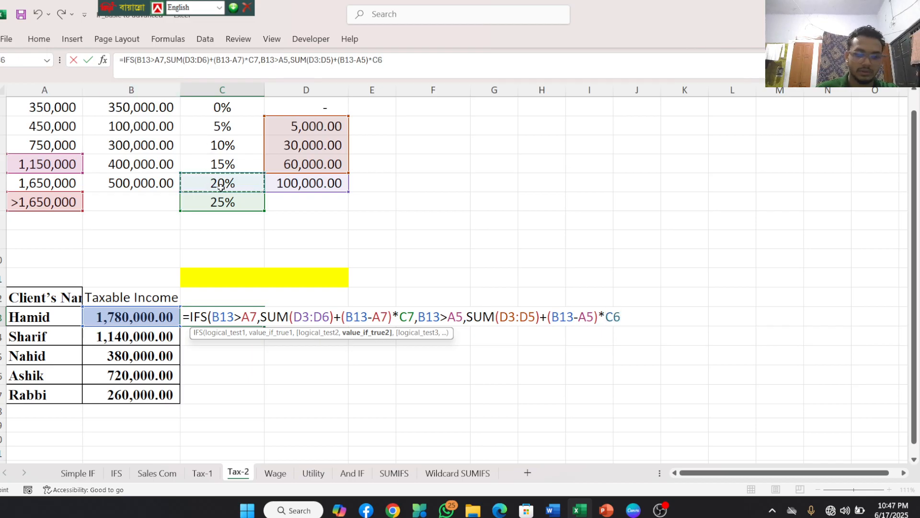
pyautogui.write(',')
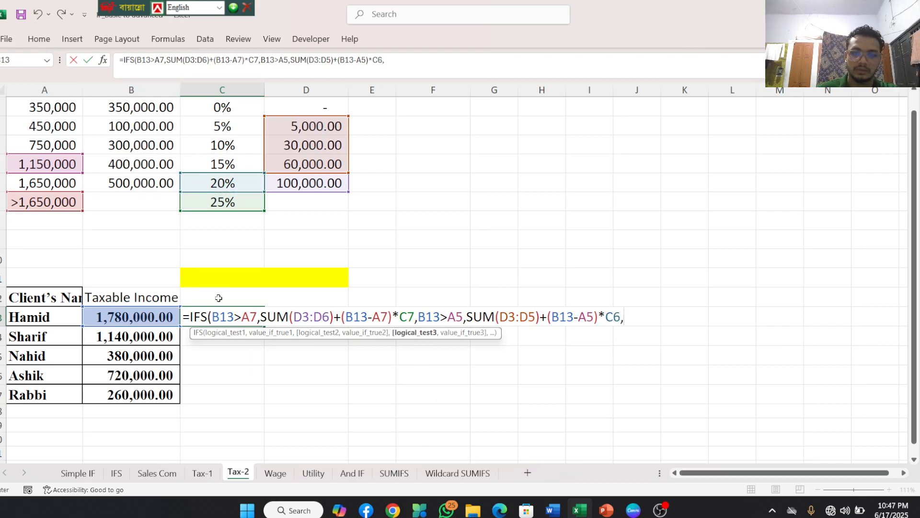
# Add B13>A4 as the third logical test of the C13 formula, followed by a comma
pyautogui.click(133, 320)
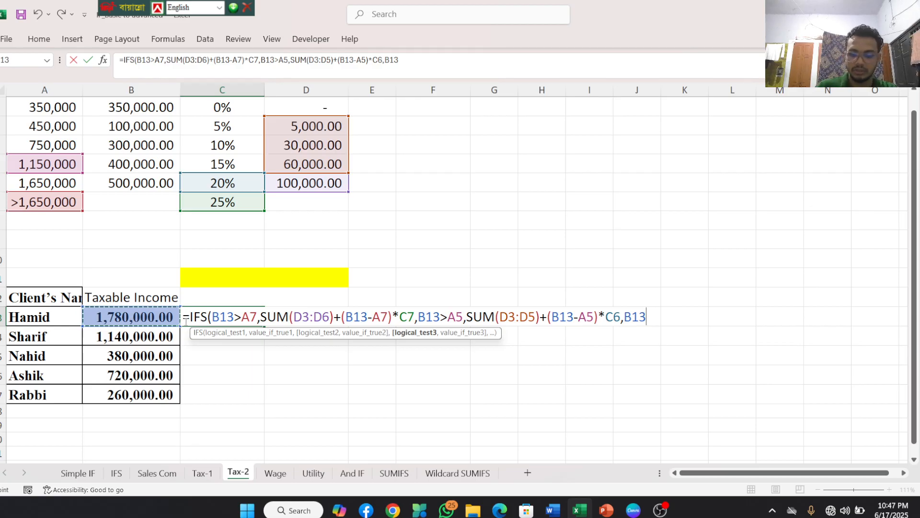
pyautogui.write('>')
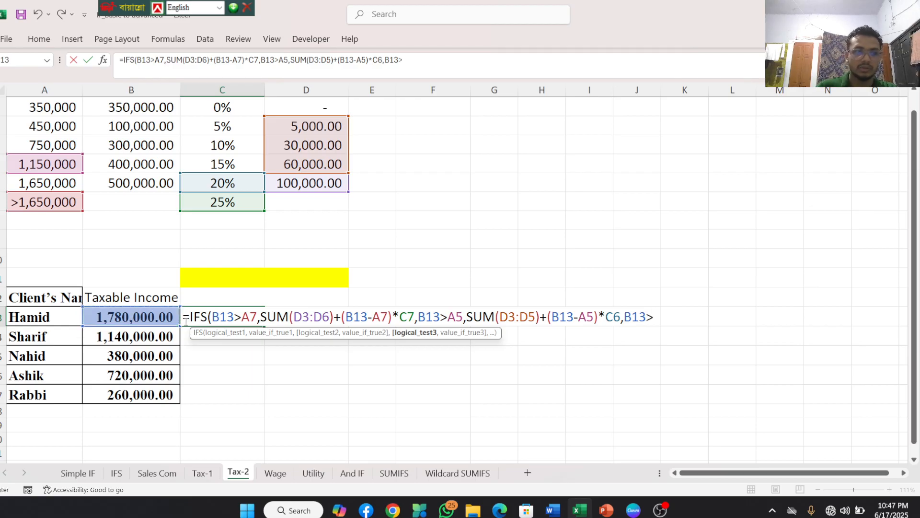
pyautogui.click(40, 144)
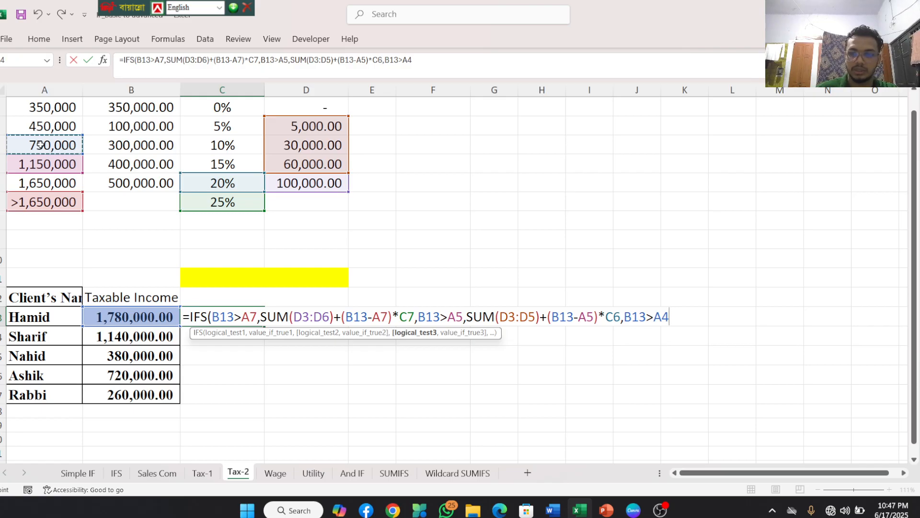
pyautogui.write(',')
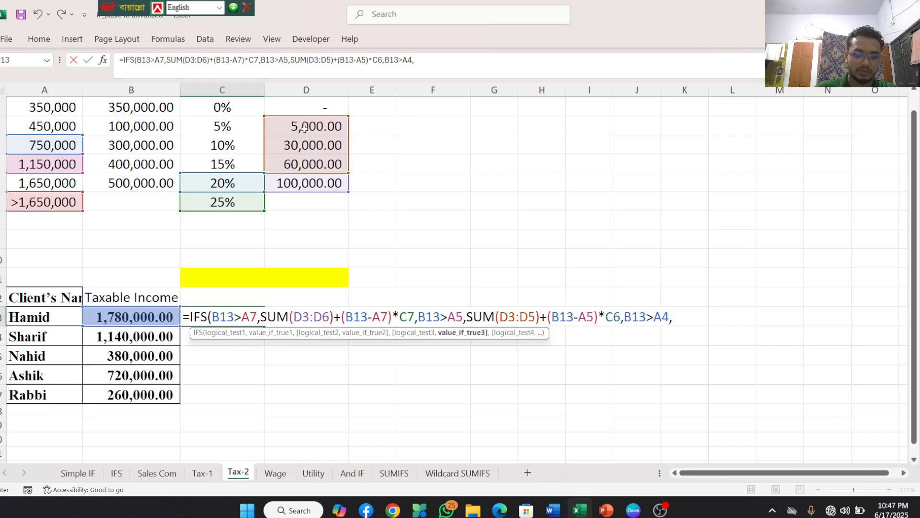
# Begin the third result of the C13 formula with SUM(D3:D4)
pyautogui.write('sum')
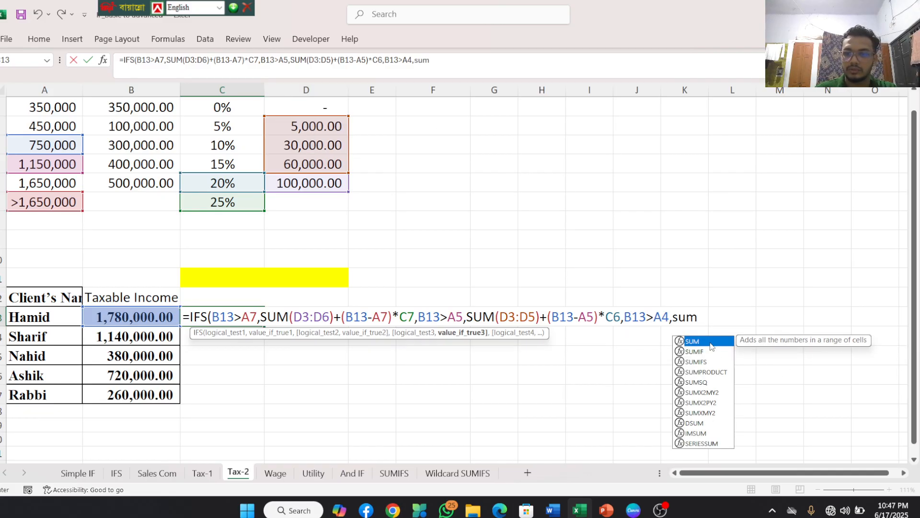
pyautogui.doubleClick(710, 342)
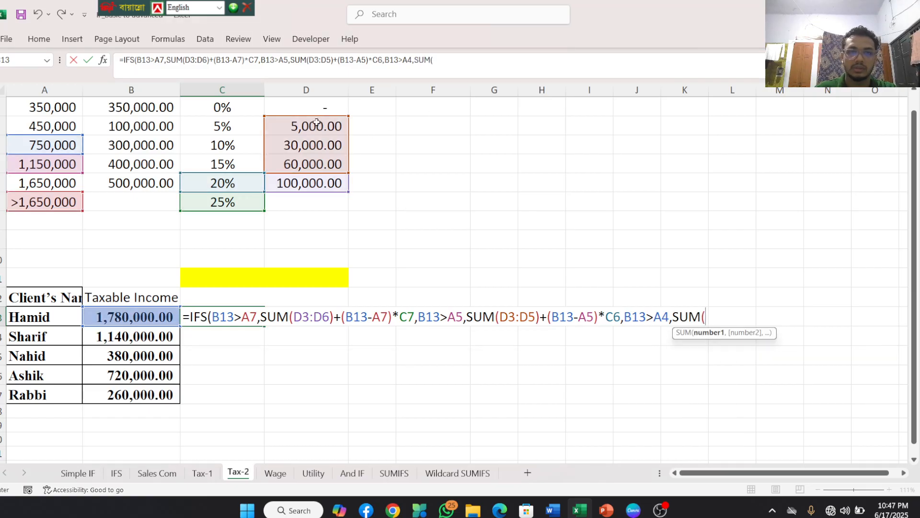
pyautogui.moveTo(313, 119); pyautogui.dragTo(311, 144)
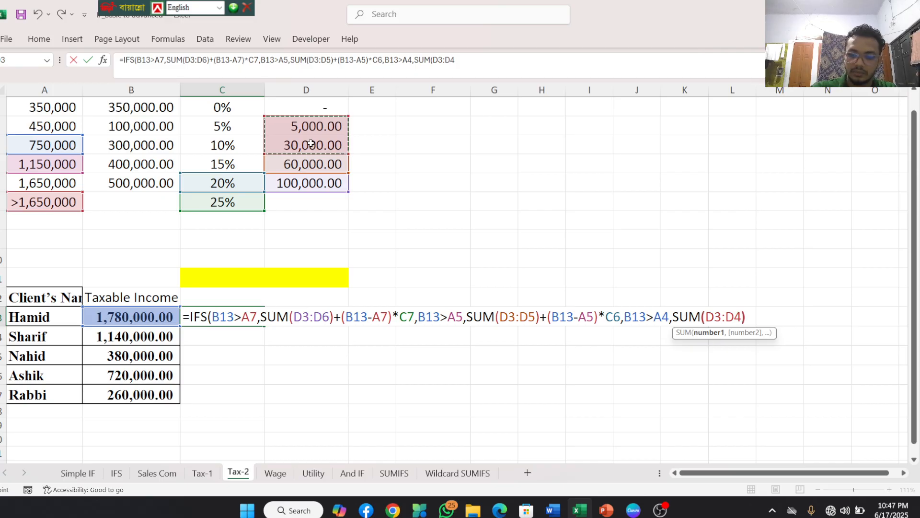
pyautogui.write(')')
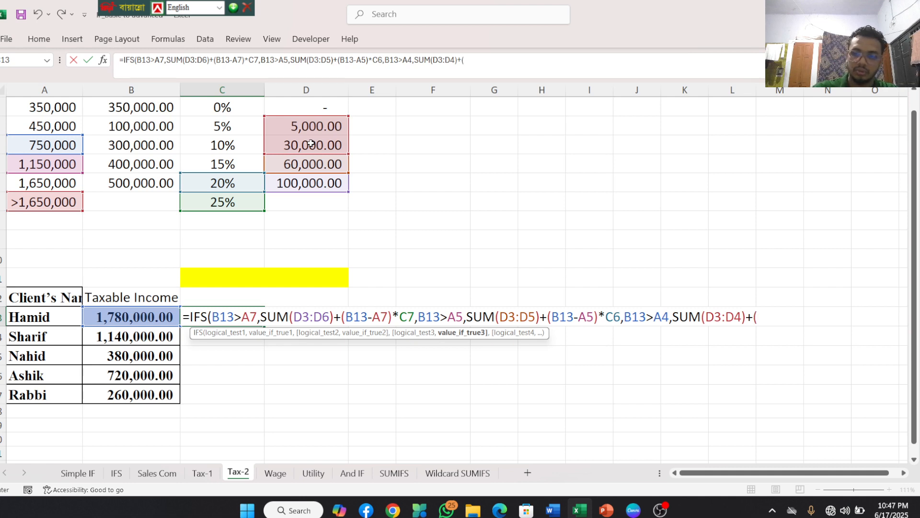
# Complete the third result of the C13 formula by adding +(B13-A4)*C5 after the sum, followed by a comma
pyautogui.write('+(')
pyautogui.click(124, 322)
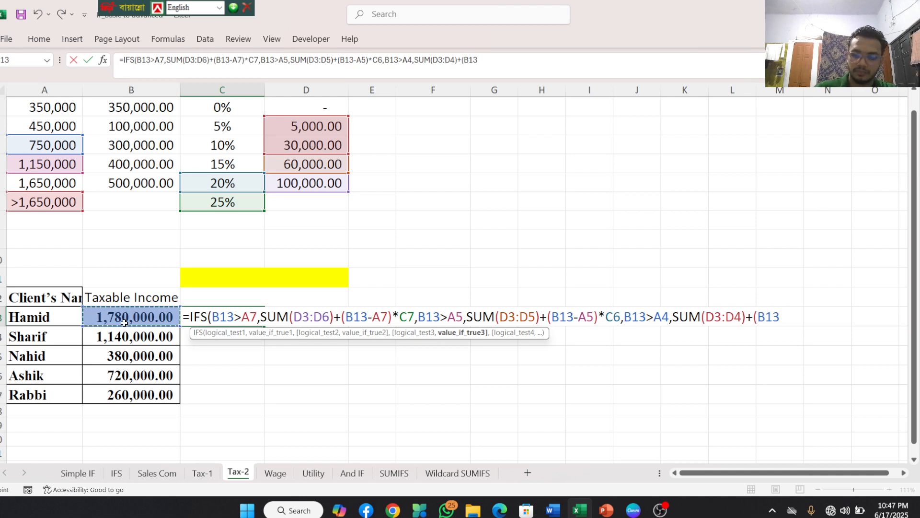
pyautogui.write('-')
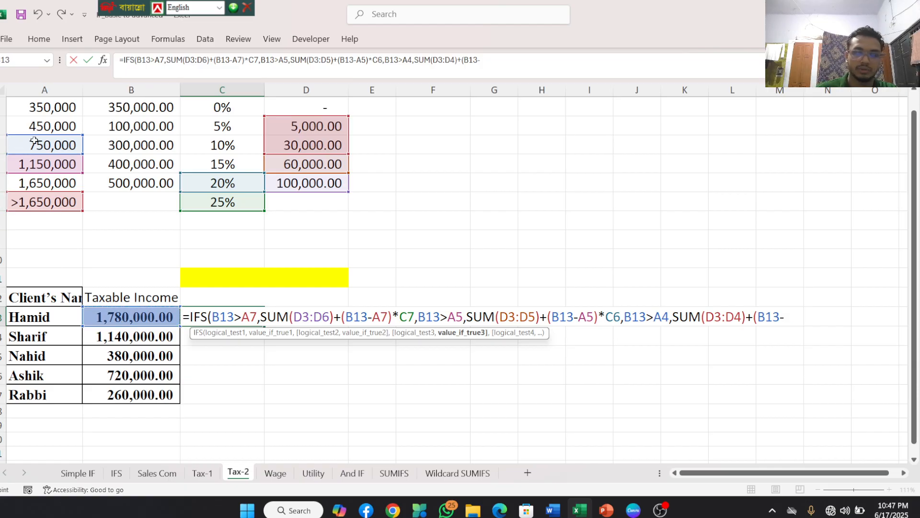
pyautogui.click(34, 140)
pyautogui.write(')')
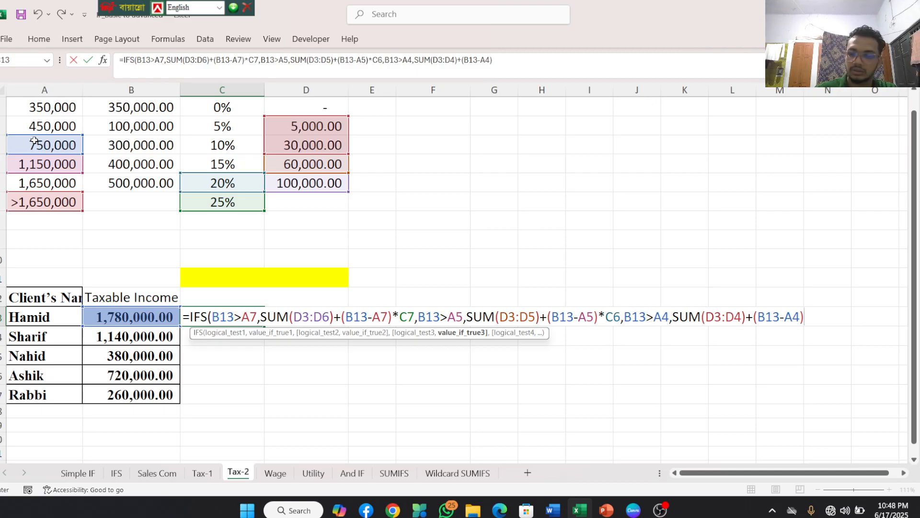
pyautogui.write('*')
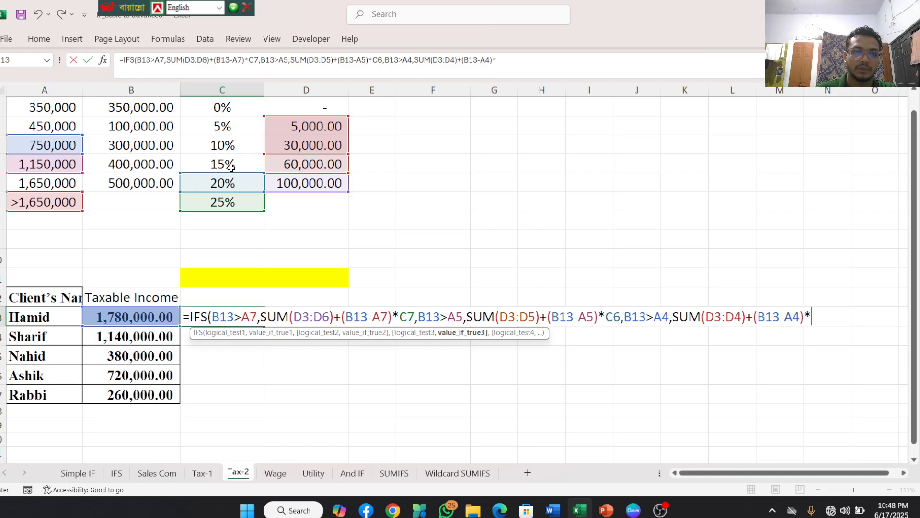
pyautogui.click(231, 167)
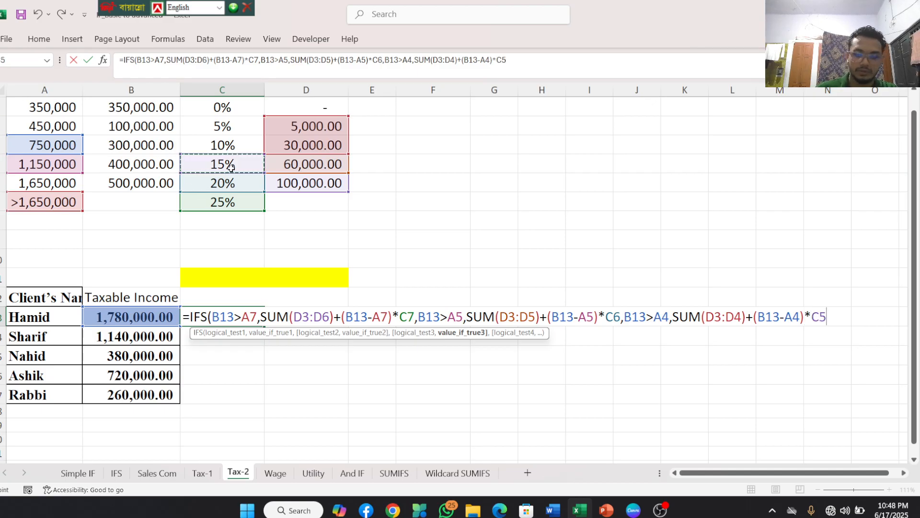
pyautogui.write(',')
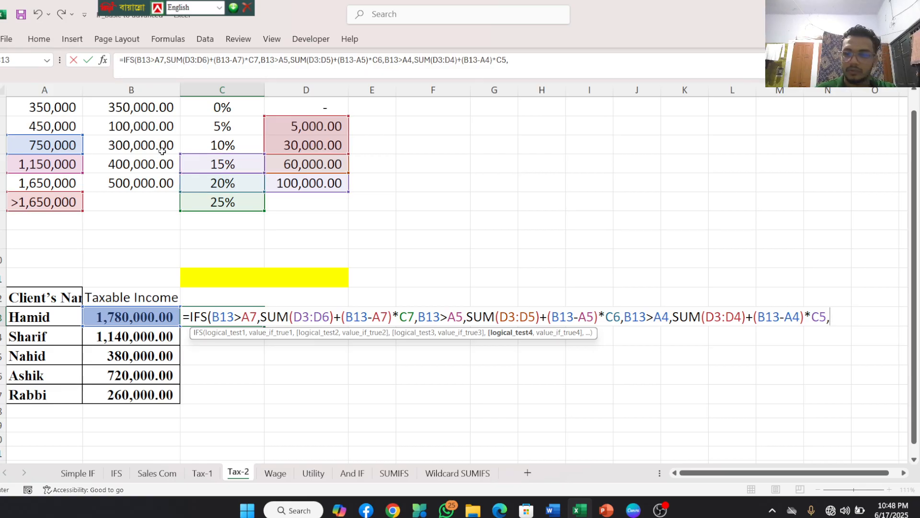
# Add B13>A3 as the fourth logical test of the C13 formula, followed by a comma
pyautogui.click(109, 311)
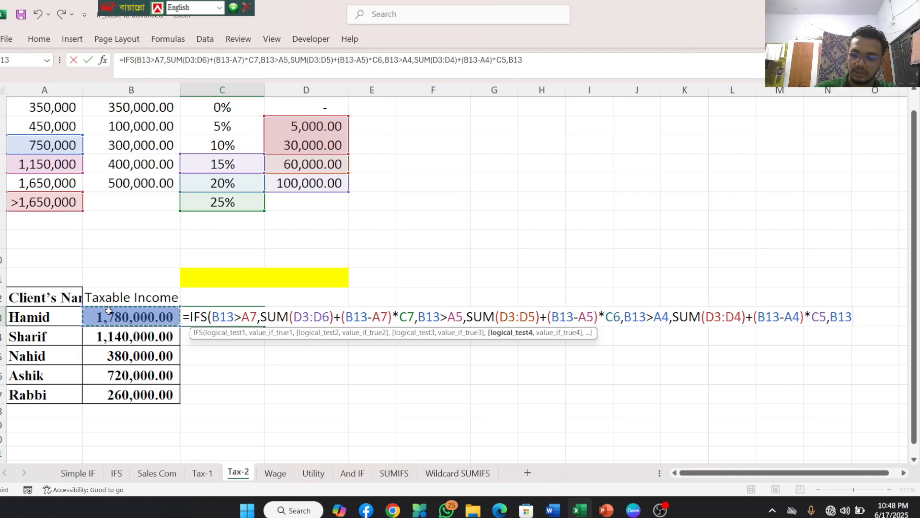
pyautogui.write('>')
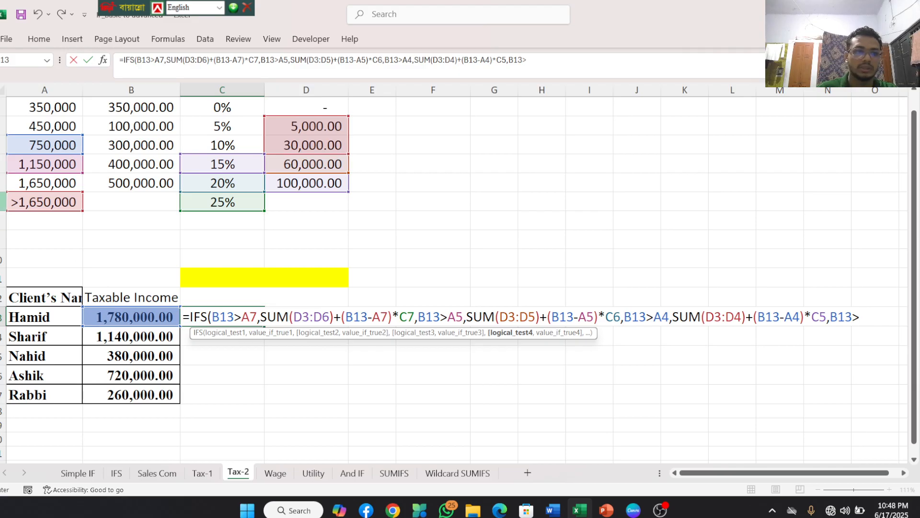
pyautogui.click(38, 125)
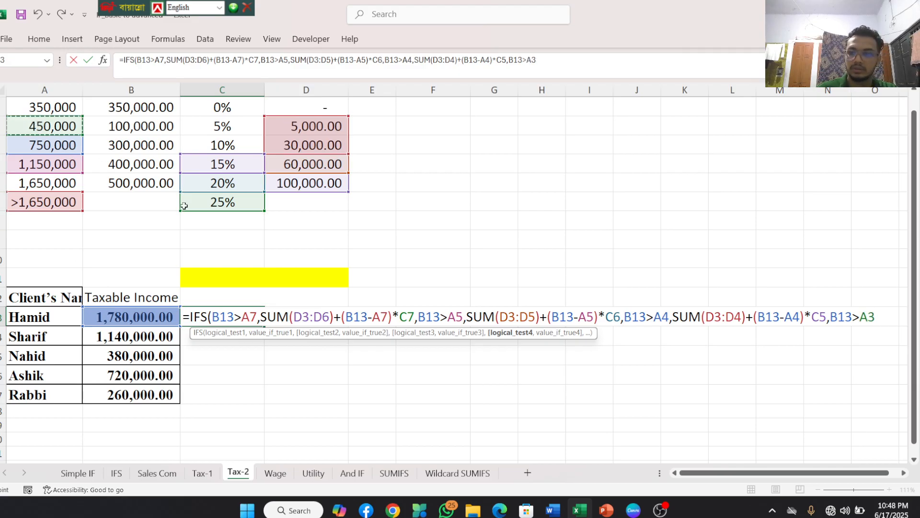
pyautogui.write(',')
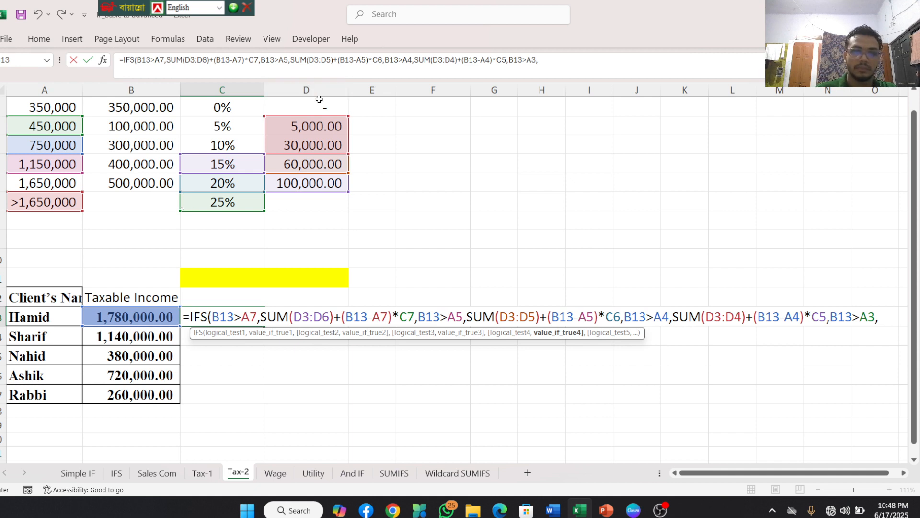
# Enter D3+(B13-A3)*C4 as the fourth result of the C13 formula, followed by a comma
pyautogui.click(307, 132)
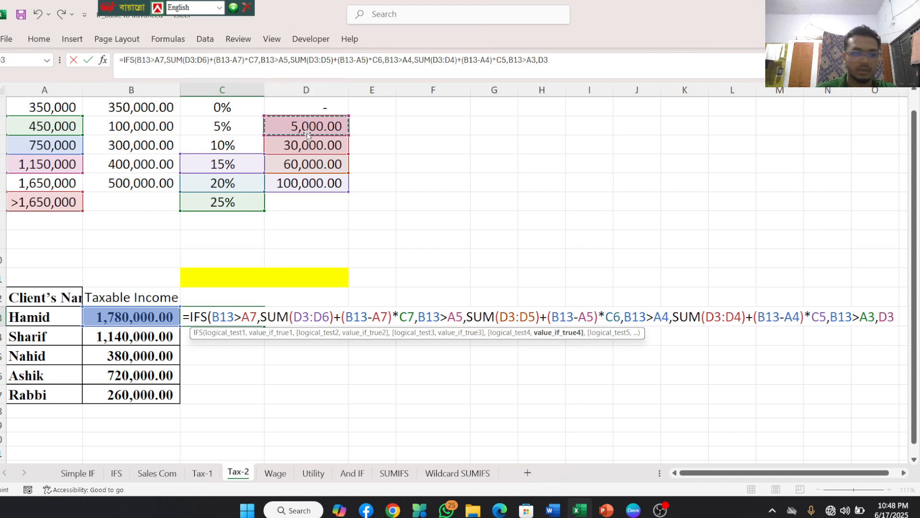
pyautogui.write('+(')
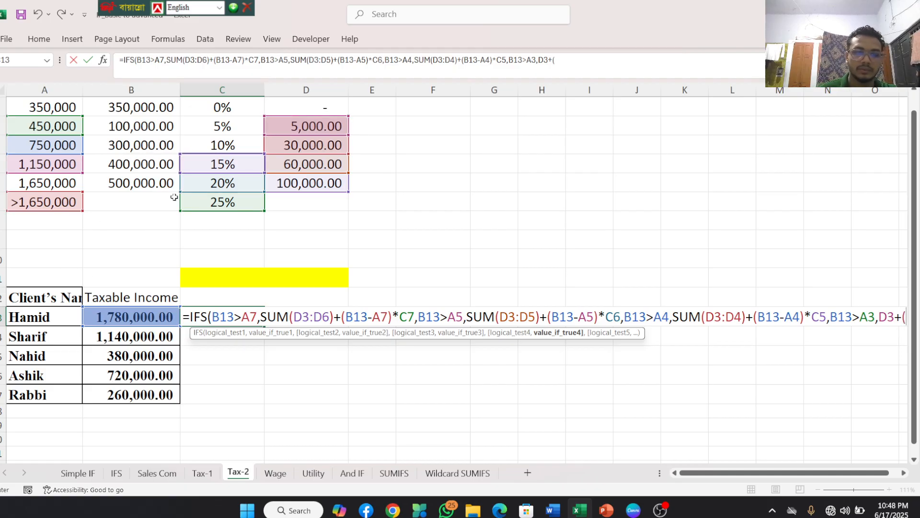
pyautogui.click(156, 312)
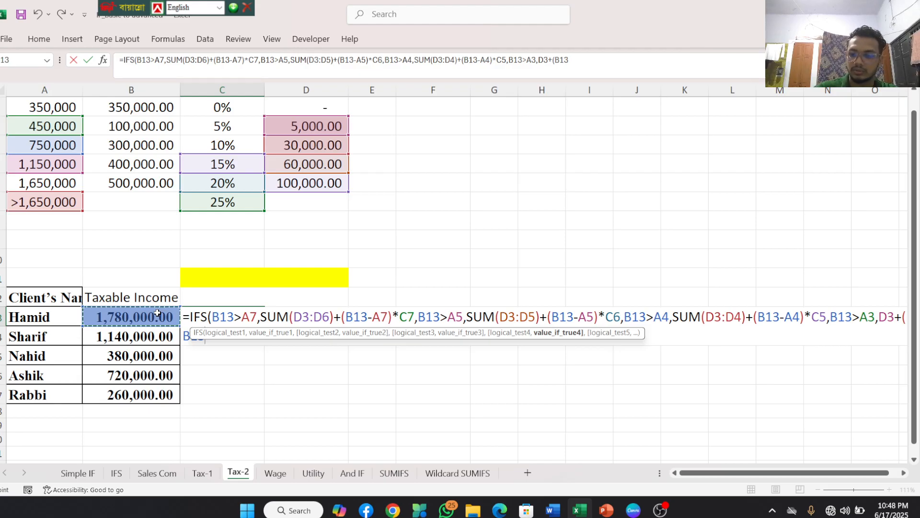
pyautogui.write('-')
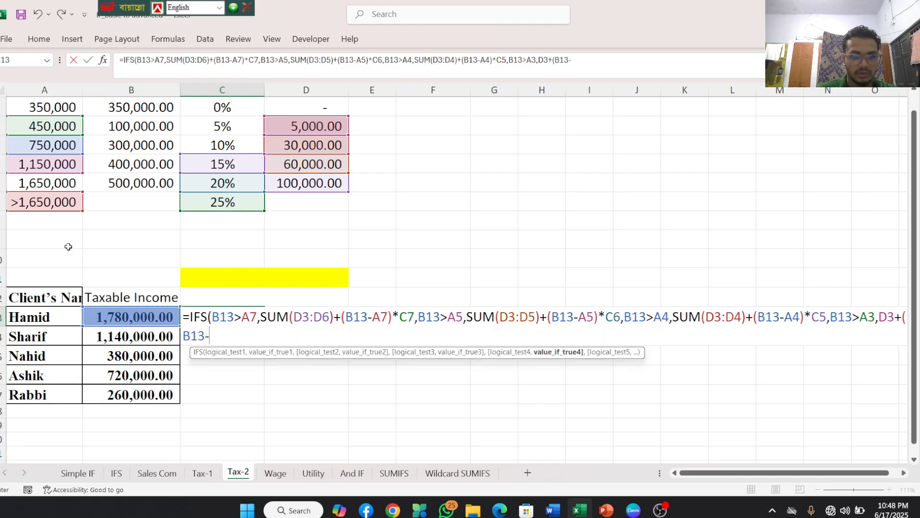
pyautogui.click(33, 126)
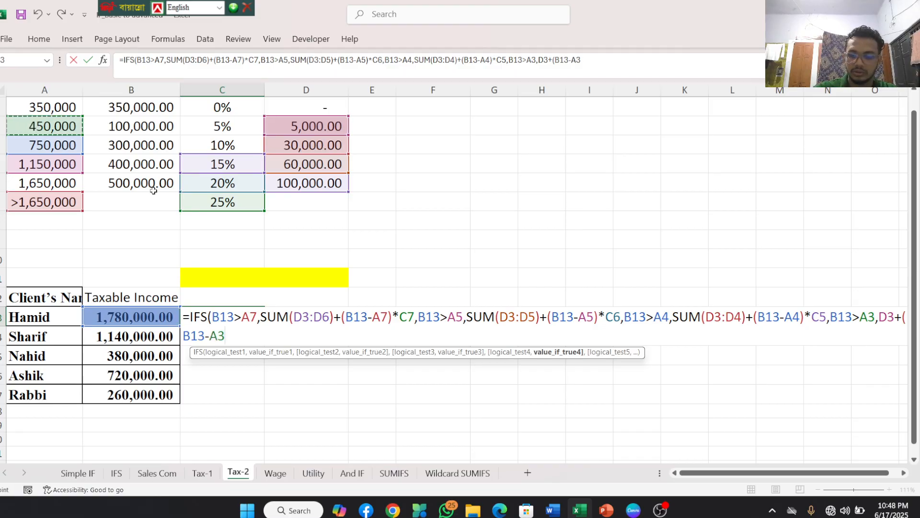
pyautogui.write(')')
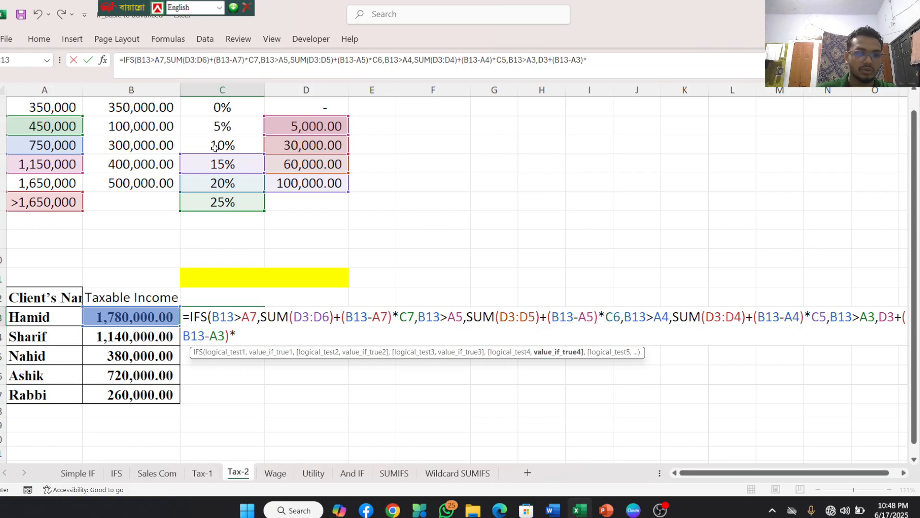
pyautogui.write('*')
pyautogui.click(228, 145)
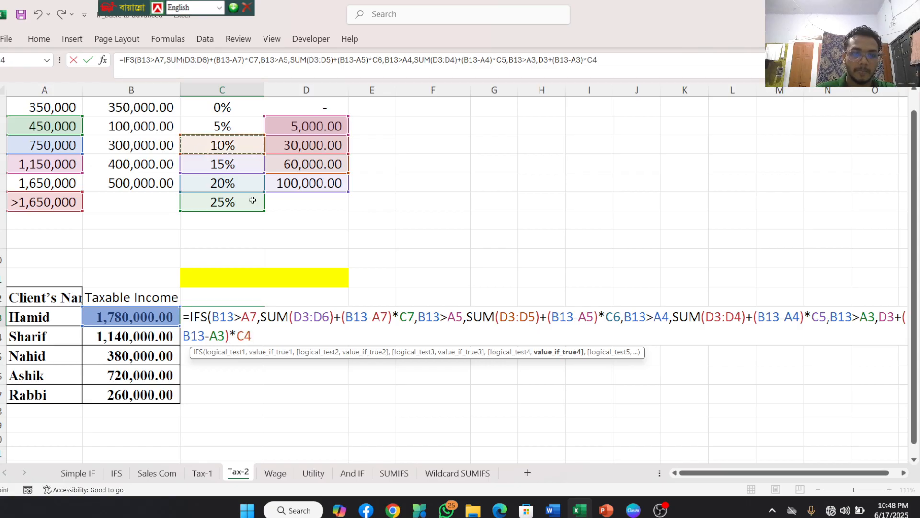
pyautogui.write(',')
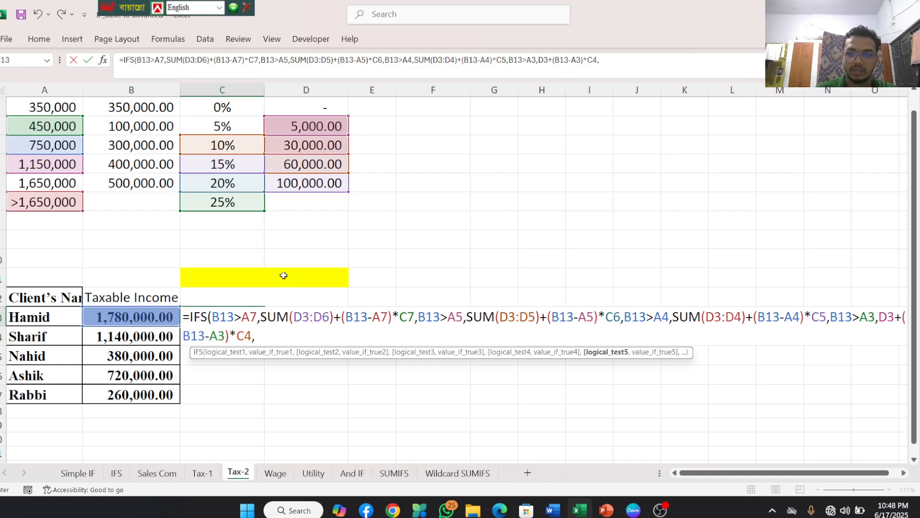
# Add B13>A2 as the fifth logical test of the C13 formula, followed by a comma and an opening parenthesis
pyautogui.click(131, 316)
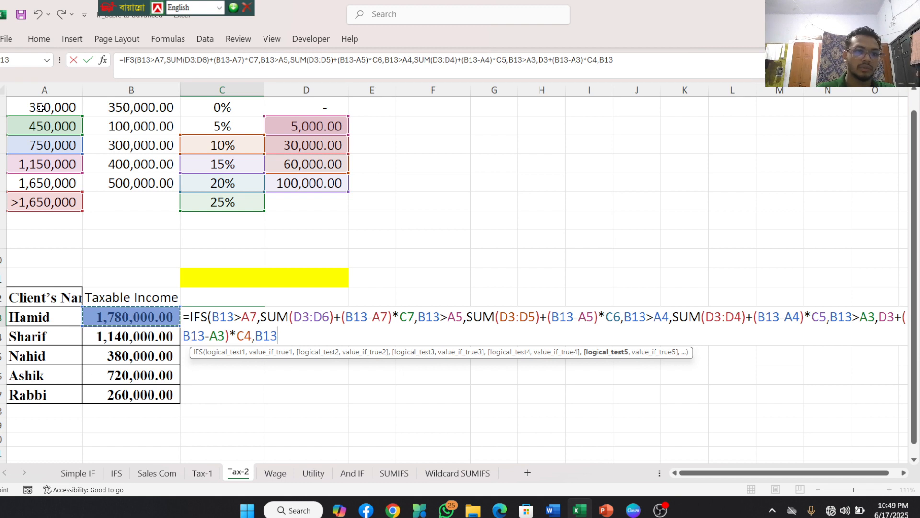
pyautogui.write('>')
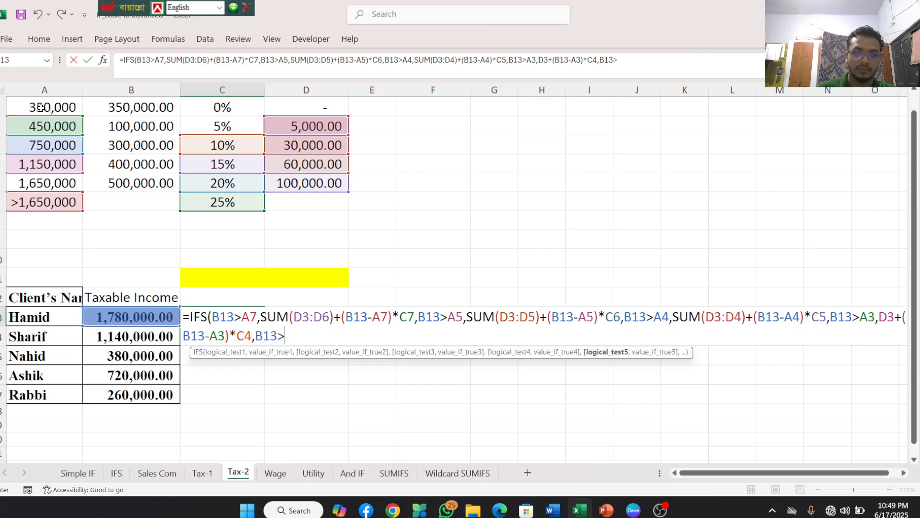
pyautogui.click(35, 107)
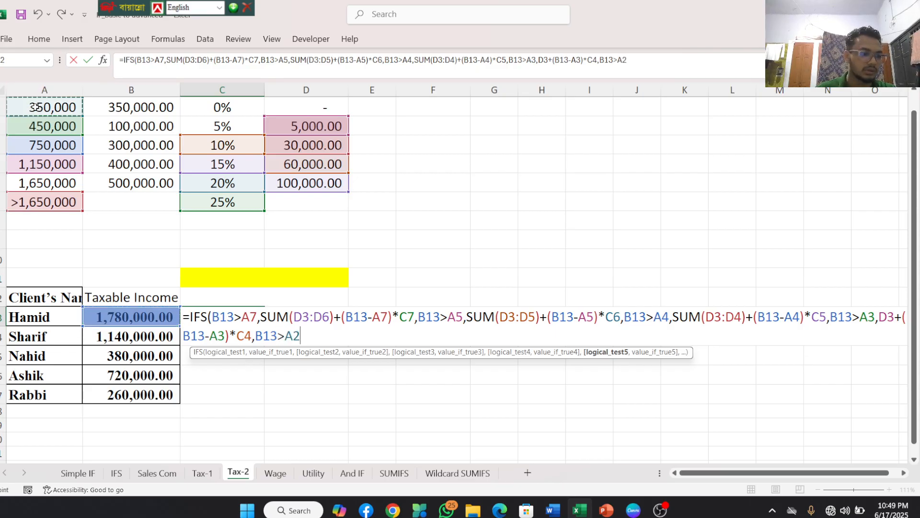
pyautogui.write(',(')
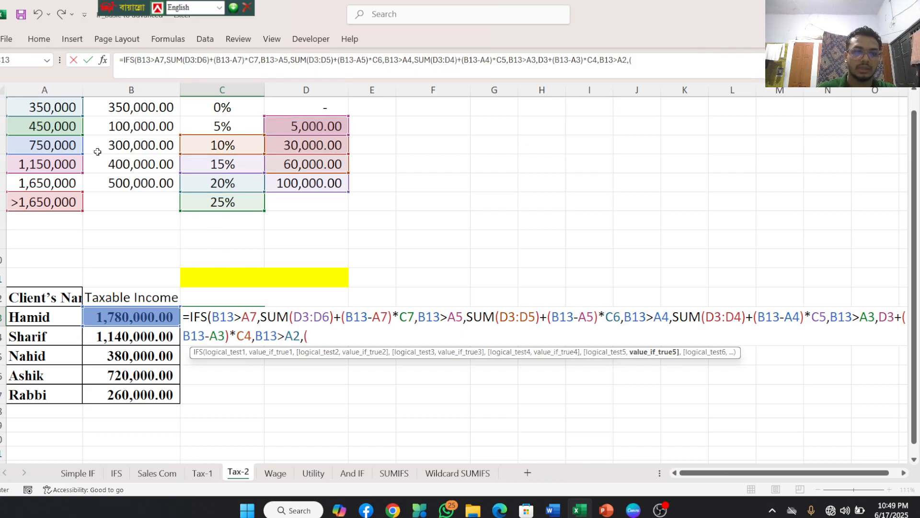
# Complete the fifth result of the C13 formula as (B13-A2)*C3, followed by a comma
pyautogui.click(129, 318)
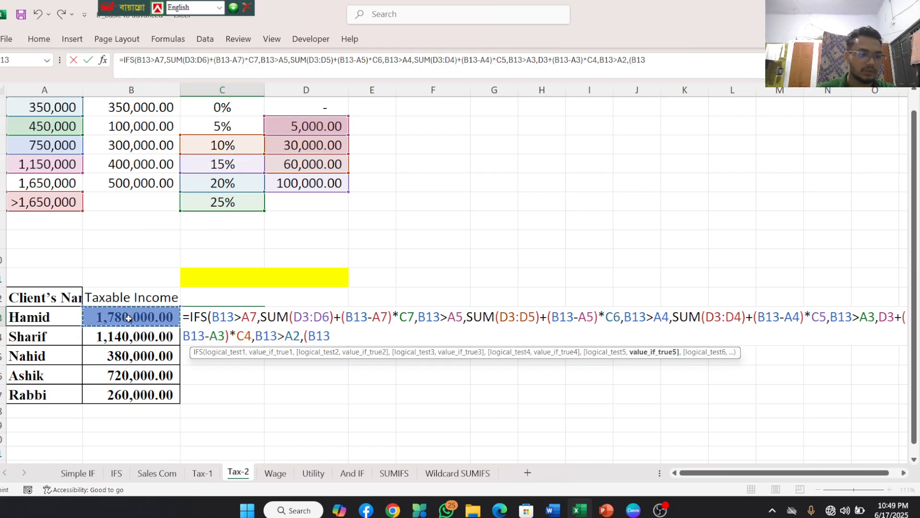
pyautogui.write('-')
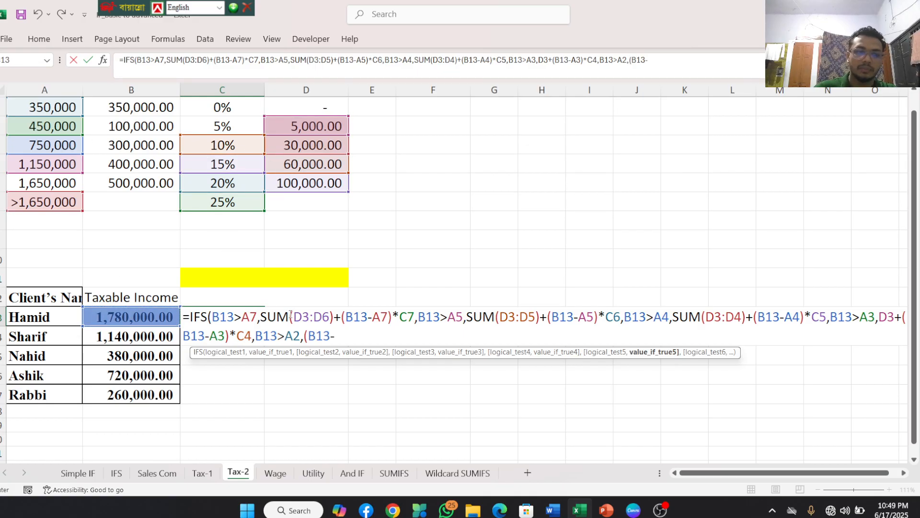
pyautogui.click(25, 108)
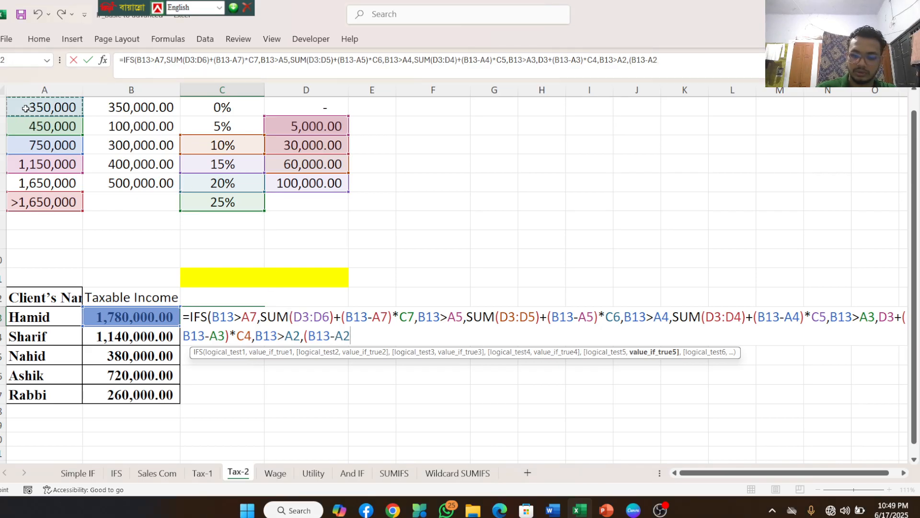
pyautogui.write(')*')
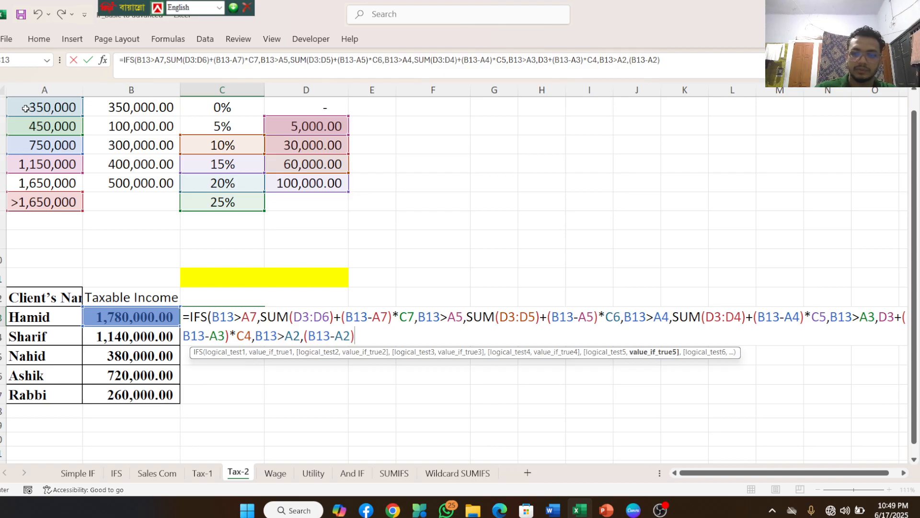
pyautogui.click(225, 126)
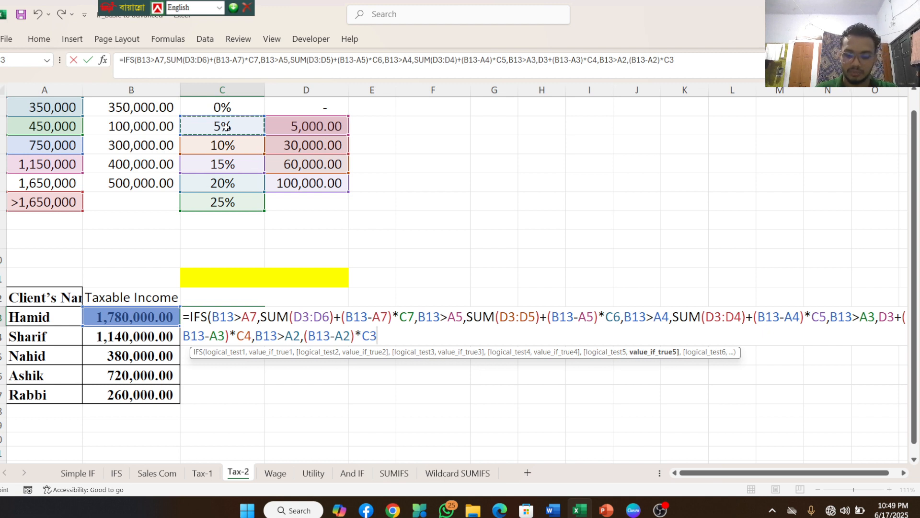
pyautogui.write(',')
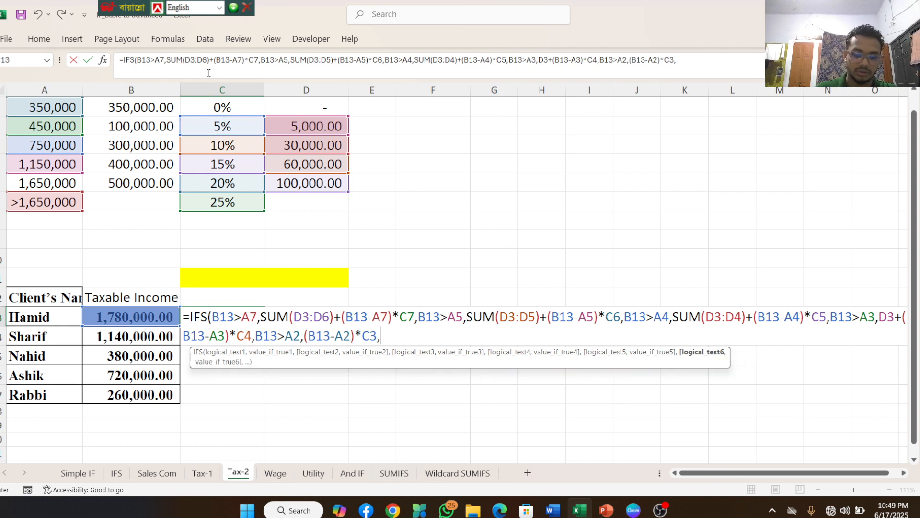
# Add B13<=A2 as the sixth logical test of the C13 formula
pyautogui.click(159, 314)
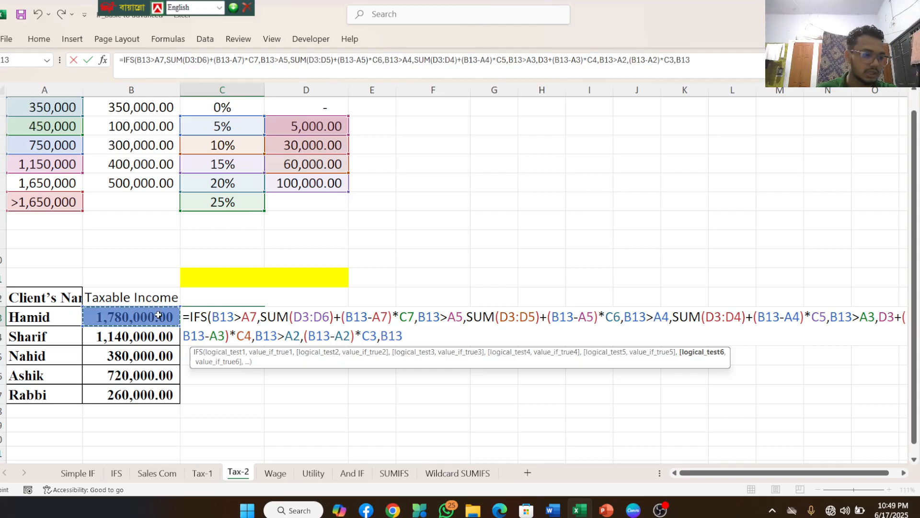
pyautogui.write('<')
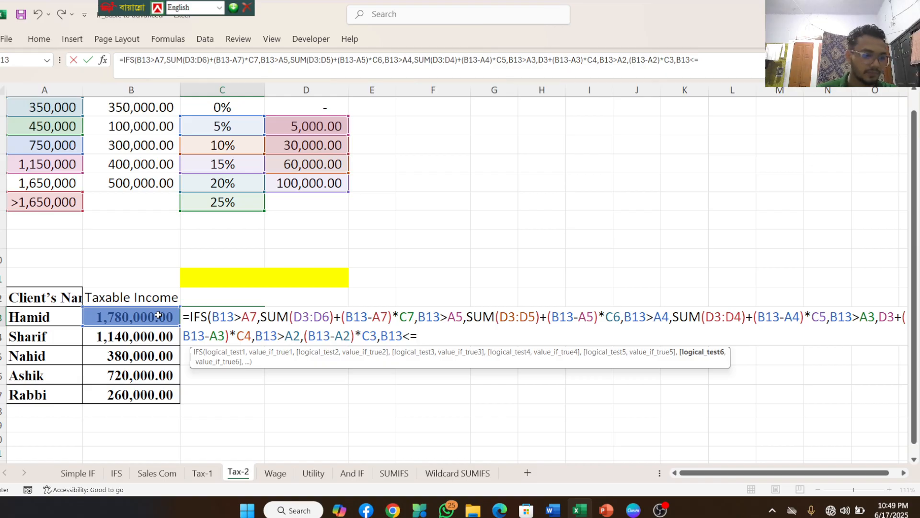
pyautogui.write('=')
pyautogui.click(52, 111)
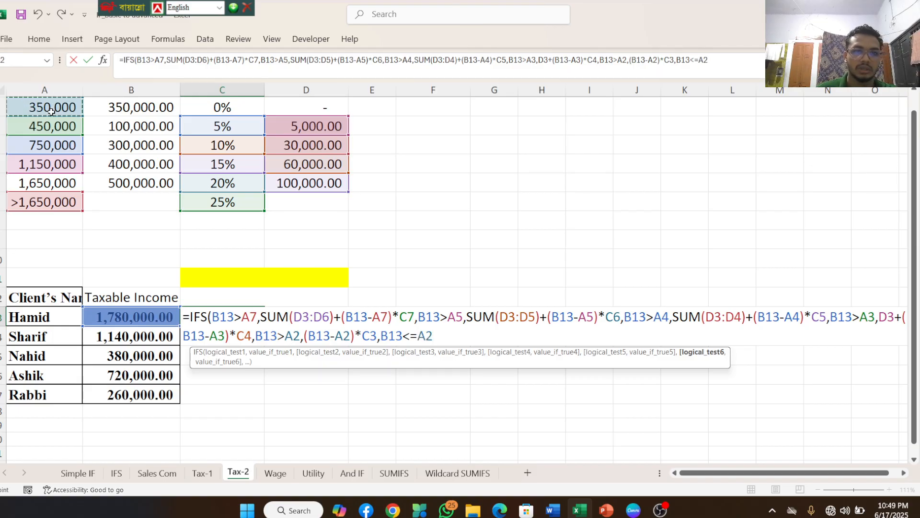
# Complete the C13 formula with 0 as the sixth result, close the parenthesis and enter it
pyautogui.write(',')
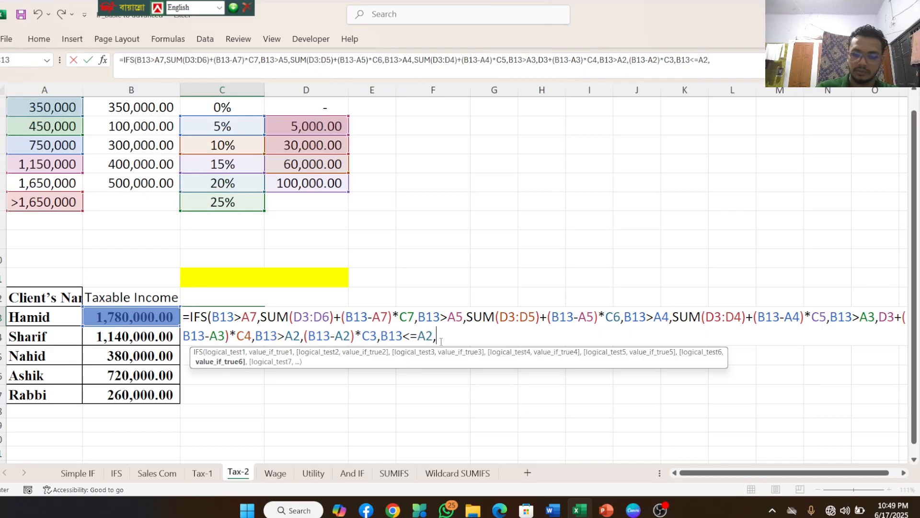
pyautogui.write('0')
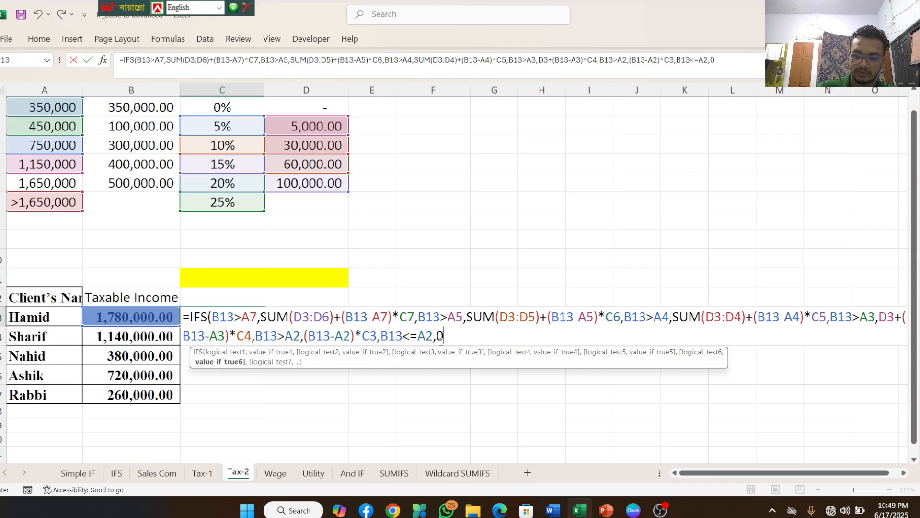
pyautogui.write(')')
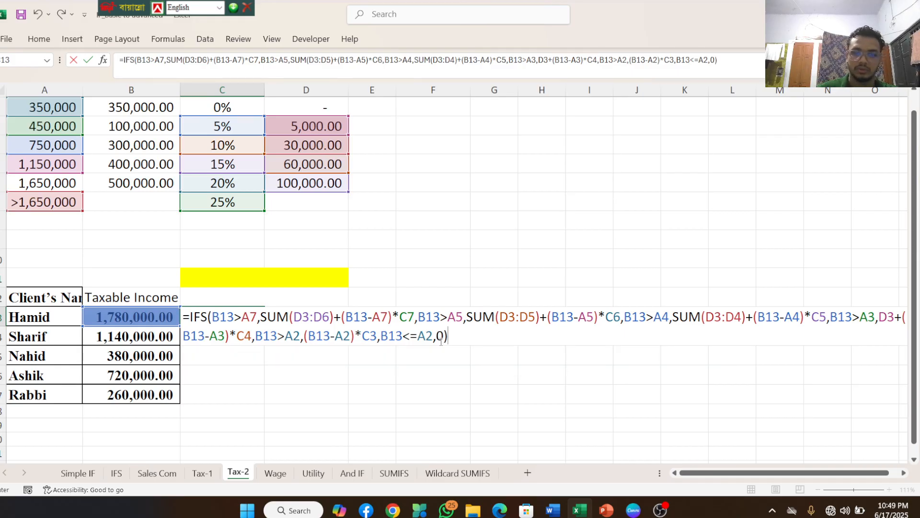
pyautogui.press('Return')
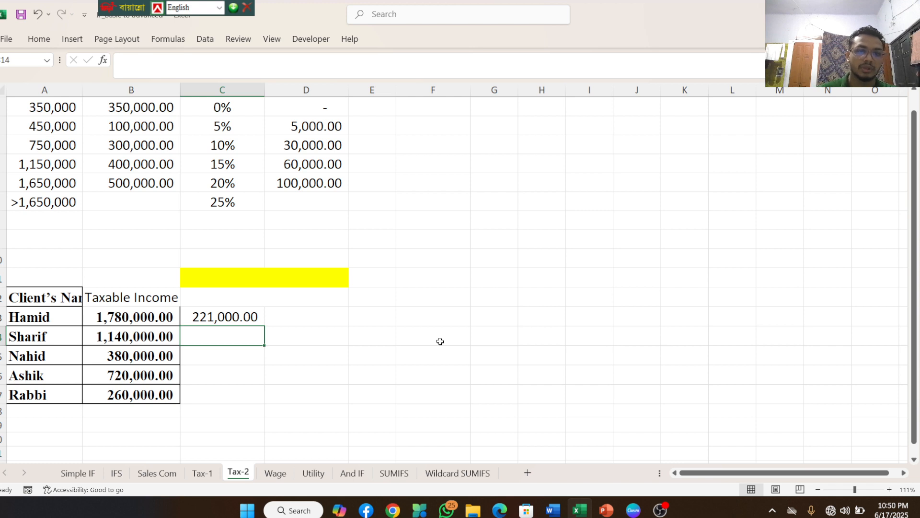
# Make the first bracket's references in the C13 formula absolute: $A$7 in the test, $D$3:$D$6, $A$7 and $C$7 in the result
pyautogui.click(215, 319)
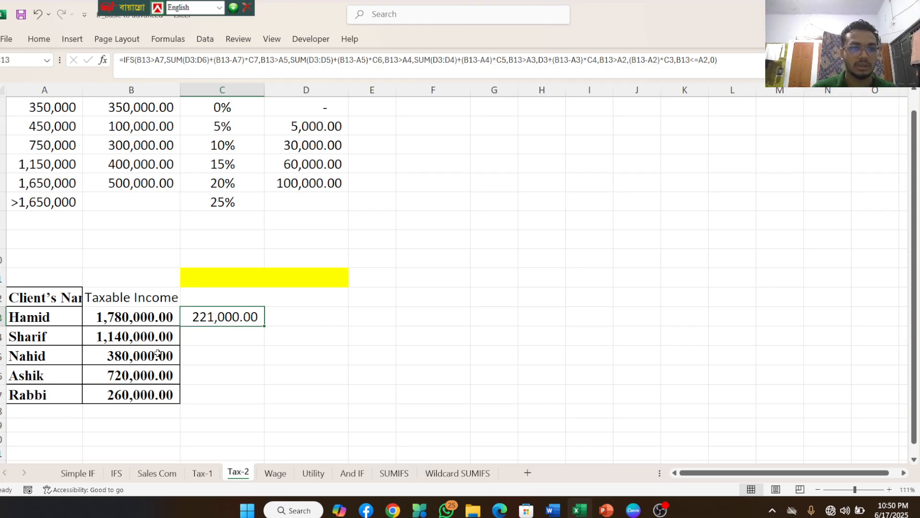
pyautogui.click(158, 61)
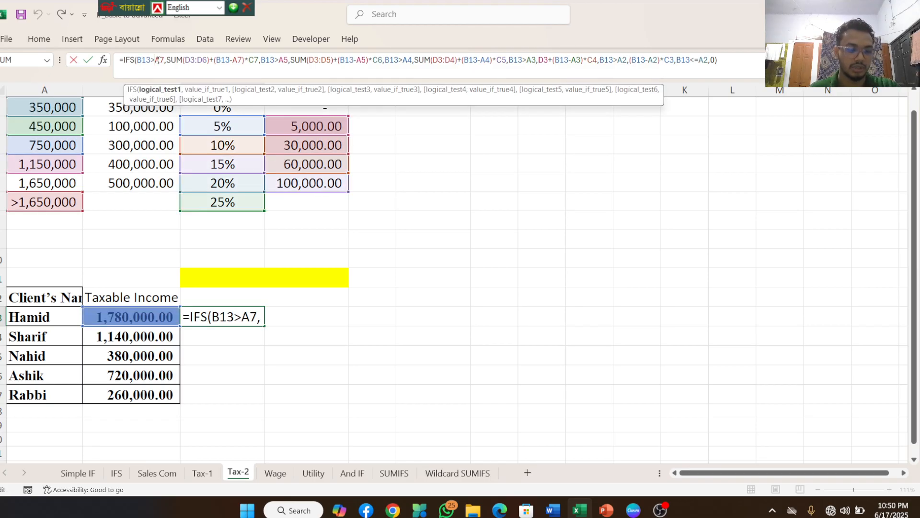
pyautogui.press('F4')
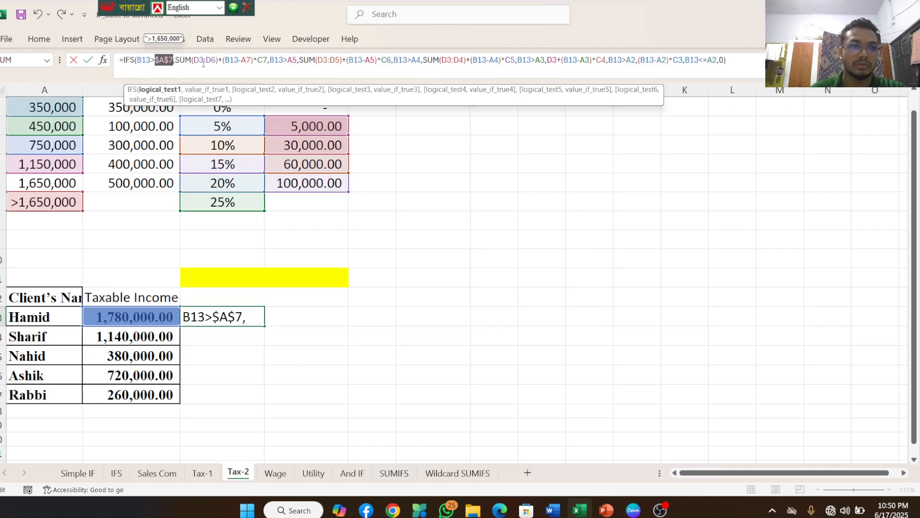
pyautogui.moveTo(194, 61); pyautogui.dragTo(214, 60)
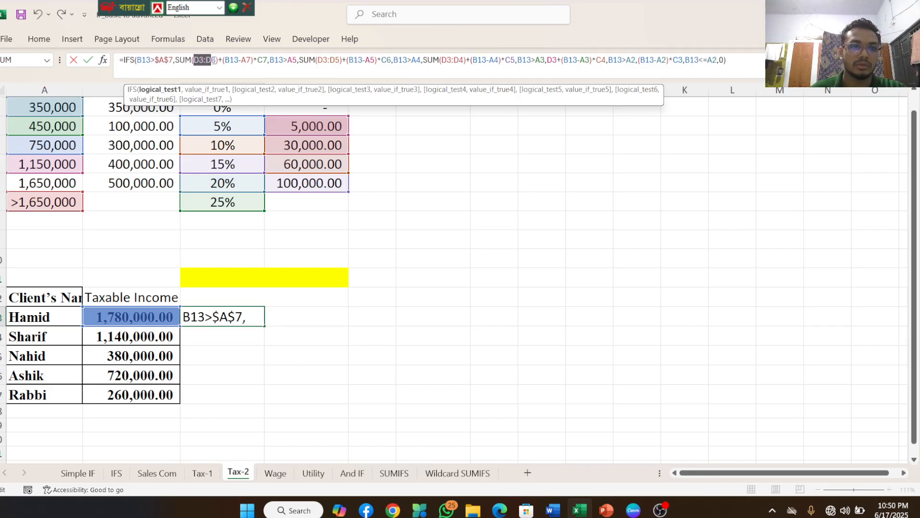
pyautogui.press('F4')
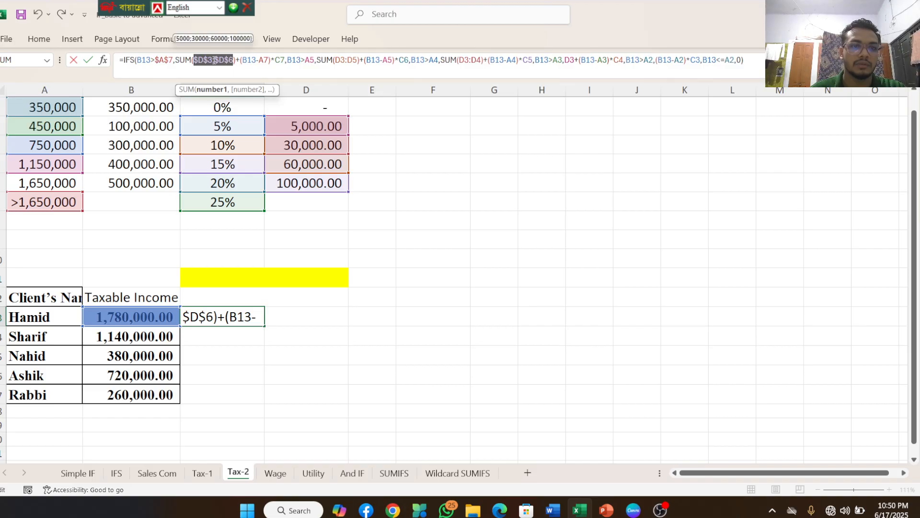
pyautogui.doubleClick(262, 61)
pyautogui.press('F4')
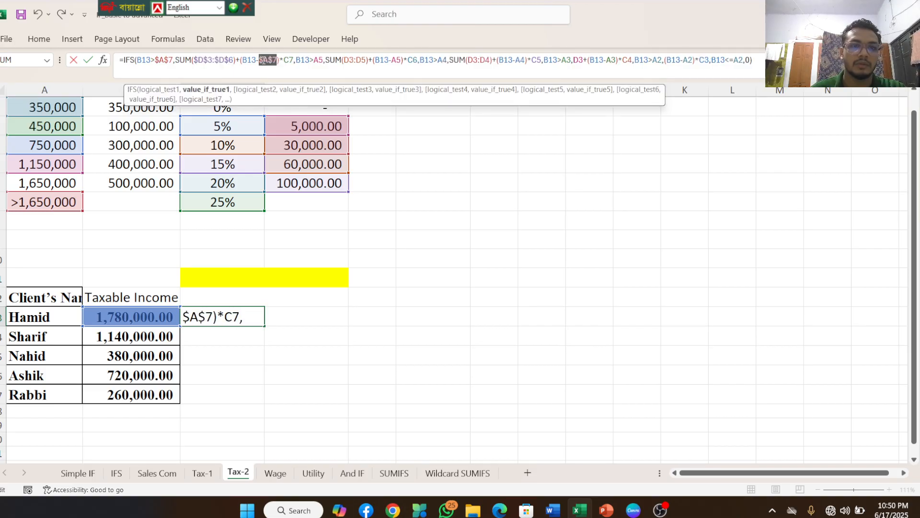
pyautogui.click(290, 61)
pyautogui.press('F4')
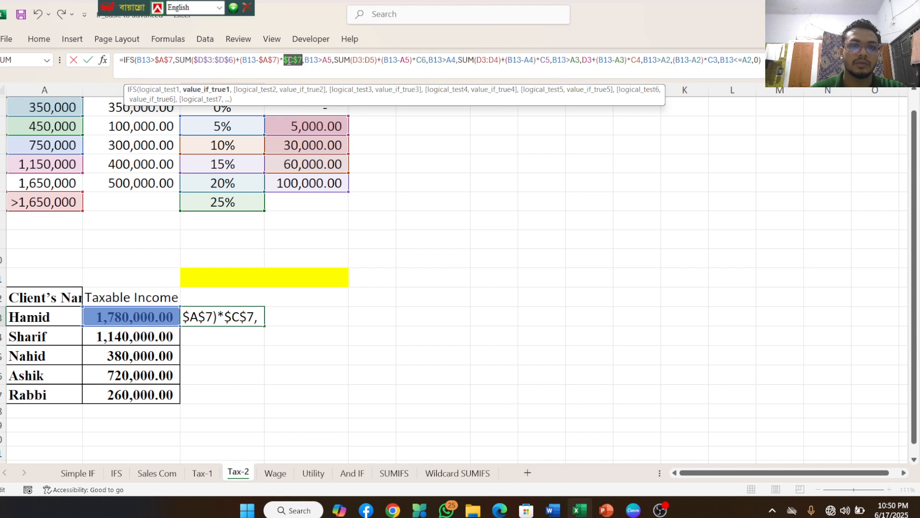
# Make the second bracket's references in the C13 formula absolute: $A$5 in the test, $D$3:$D$5, $A$5 and $C$6 in the result
pyautogui.click(328, 60)
pyautogui.press('F4')
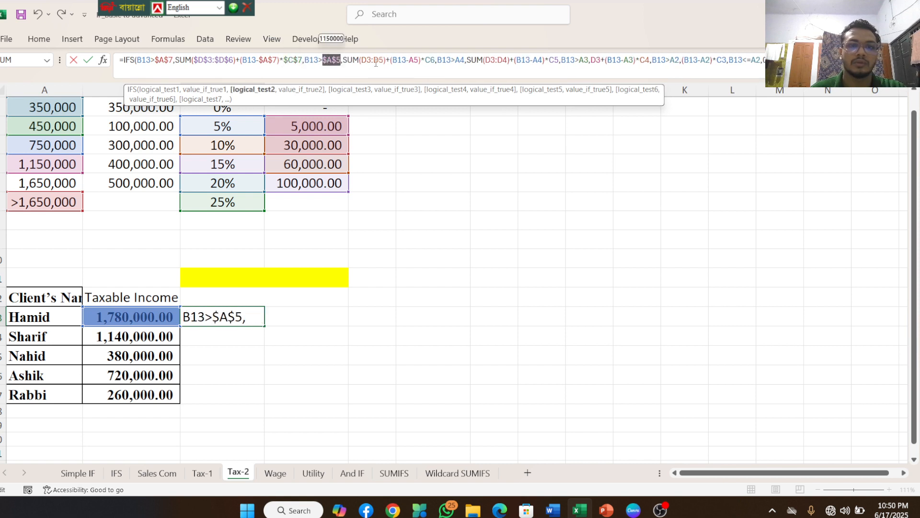
pyautogui.moveTo(363, 60); pyautogui.dragTo(384, 60)
pyautogui.press('F4')
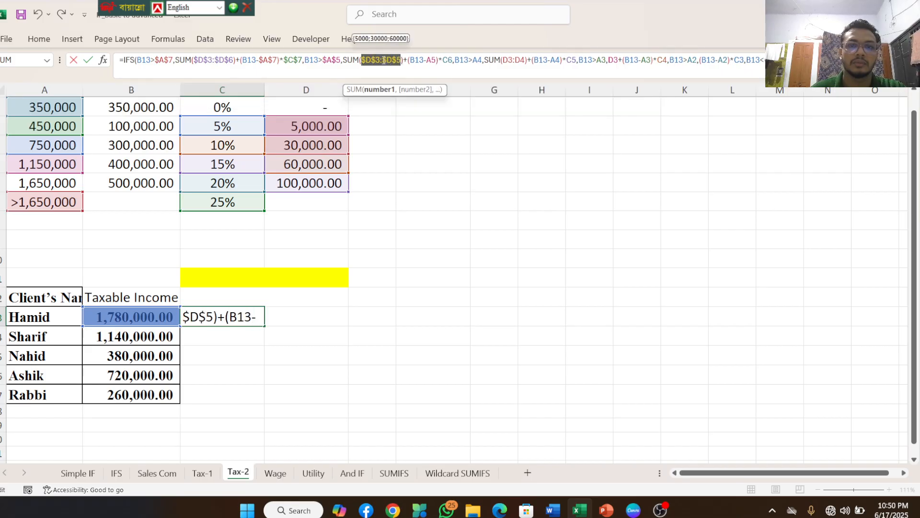
pyautogui.click(429, 60)
pyautogui.press('F4')
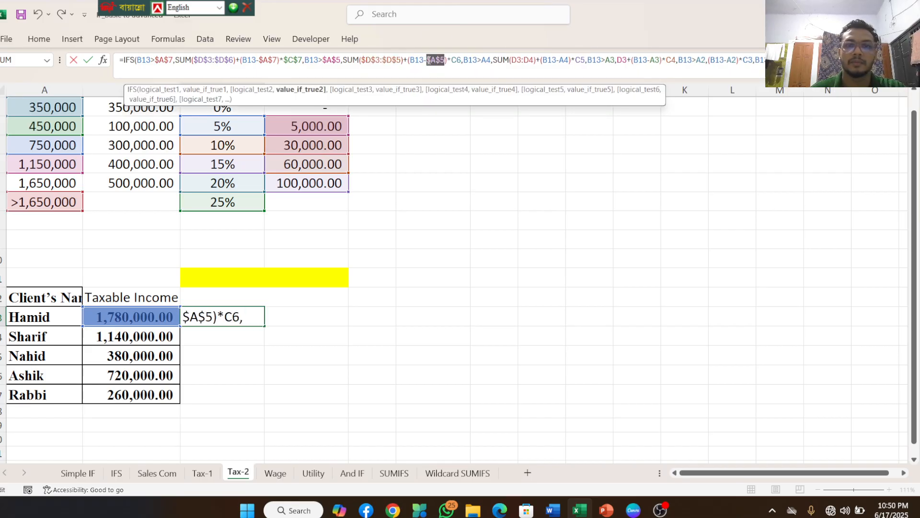
pyautogui.click(456, 60)
pyautogui.press('F4')
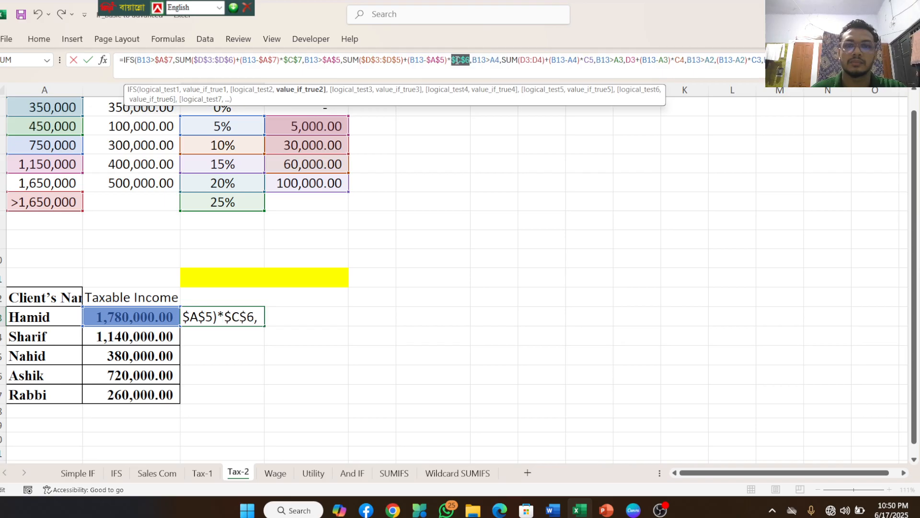
# Make the third bracket's references in the C13 formula absolute: $A$4 in the test, $D$3:$D$4, $A$4 and $C$5 in the result
pyautogui.click(494, 61)
pyautogui.press('F4')
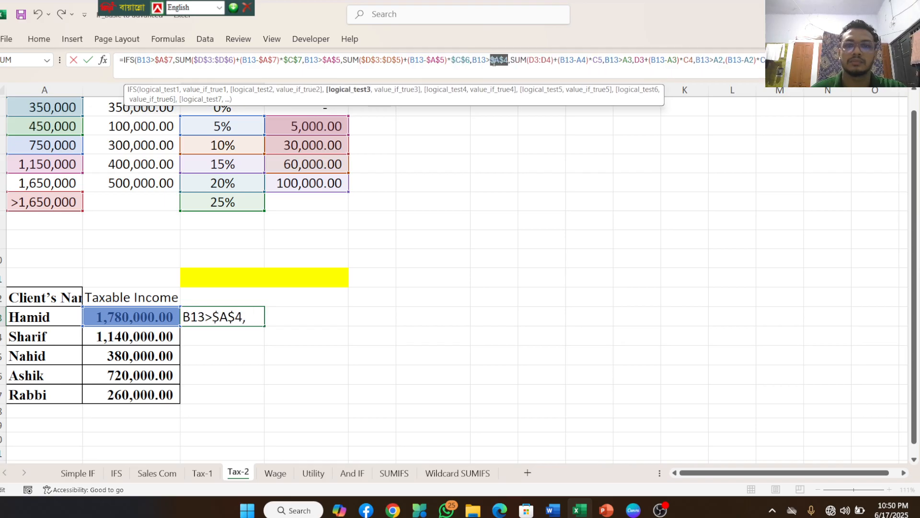
pyautogui.moveTo(528, 60); pyautogui.dragTo(552, 60)
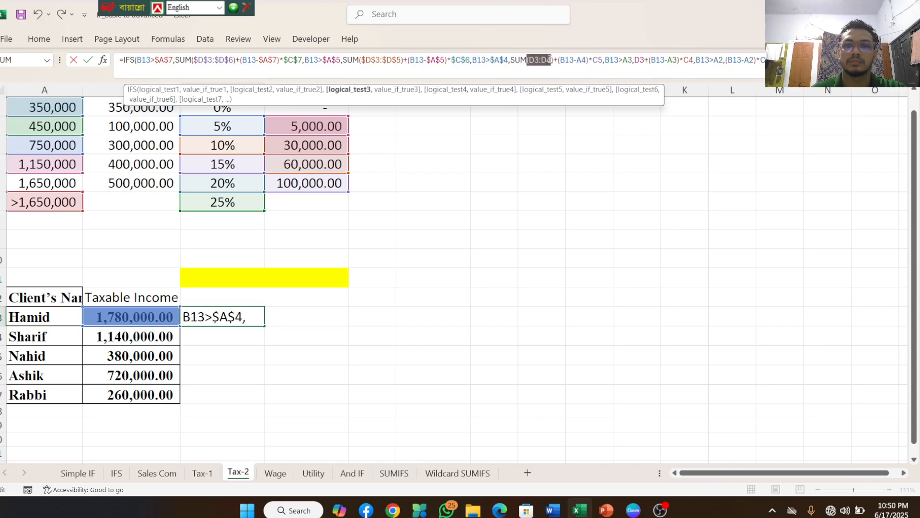
pyautogui.press('F4')
pyautogui.moveTo(550, 59)
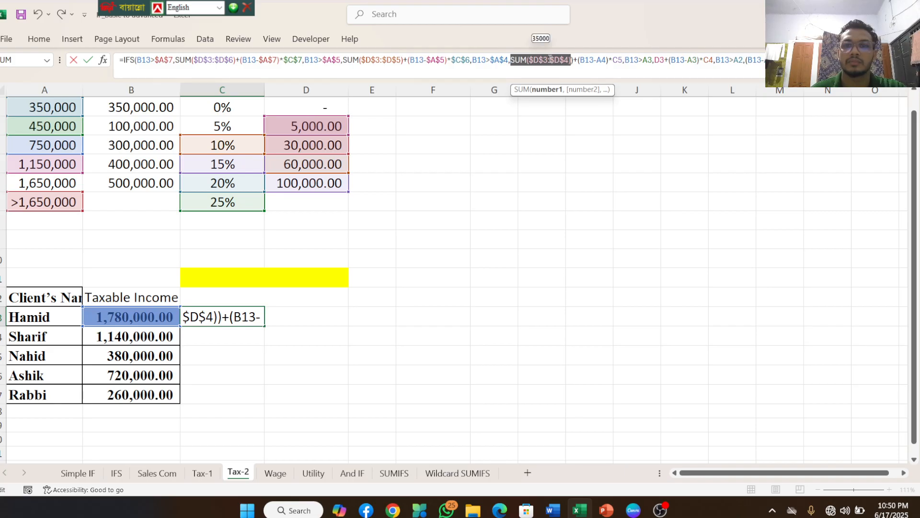
pyautogui.doubleClick(604, 60)
pyautogui.press('F4')
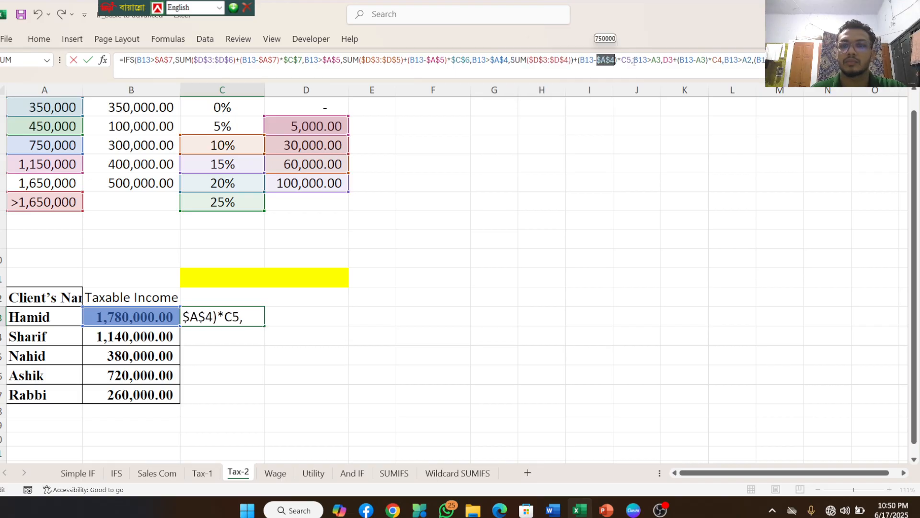
pyautogui.doubleClick(626, 60)
pyautogui.press('F4')
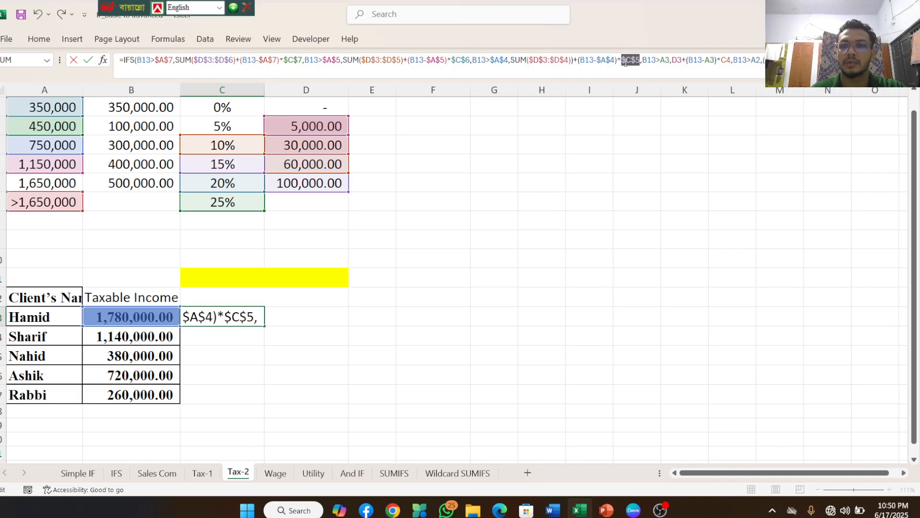
# Make the fourth bracket's references in the C13 formula absolute: $A$3 in the test, $D$3, $A$3 and $C$4 in the result
pyautogui.doubleClick(664, 60)
pyautogui.press('F4')
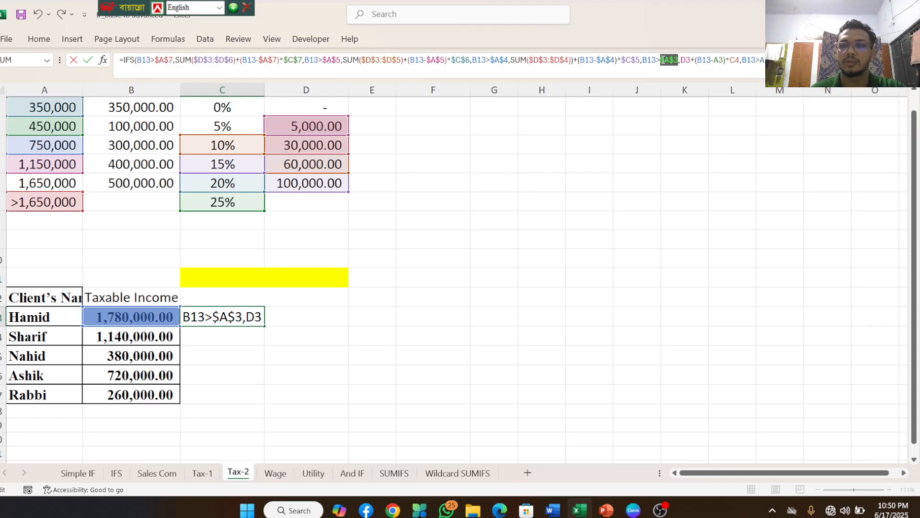
pyautogui.doubleClick(685, 60)
pyautogui.press('F4')
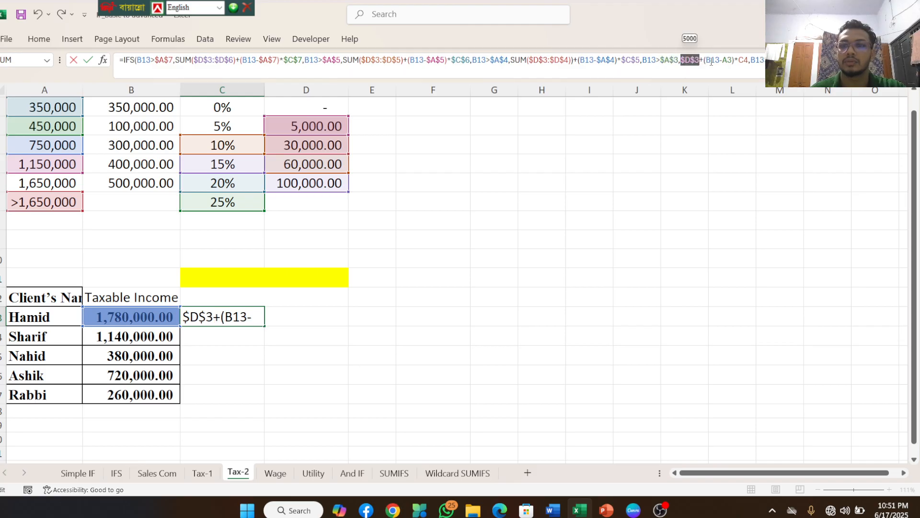
pyautogui.doubleClick(725, 60)
pyautogui.press('F4')
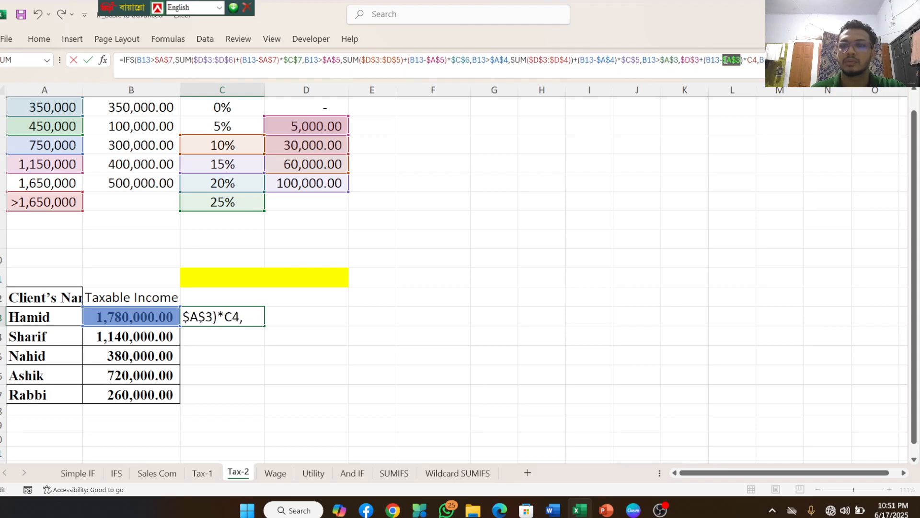
pyautogui.click(753, 60)
pyautogui.press('F4')
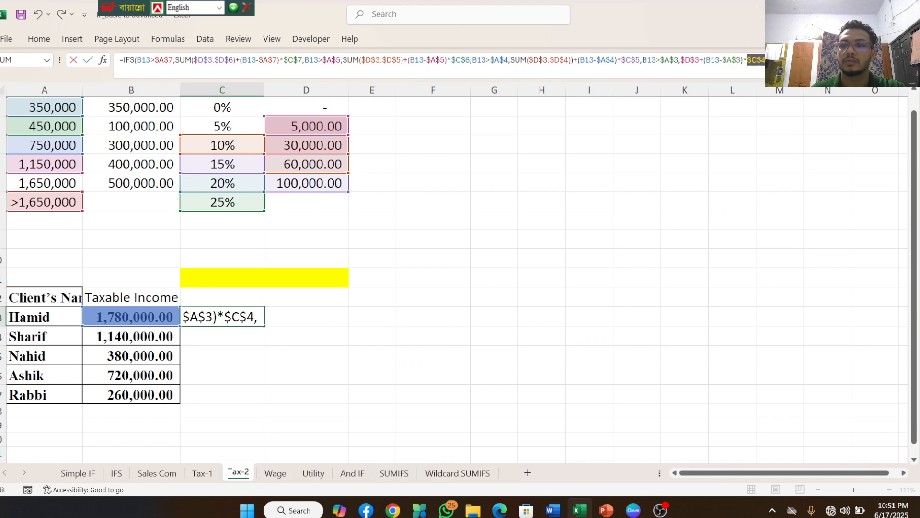
# Make the fifth bracket's references in the C13 formula absolute: $A$2 in the test, $A$2 and $C$3 in the result
pyautogui.press('End')
pyautogui.write('B13>$A$2,(')
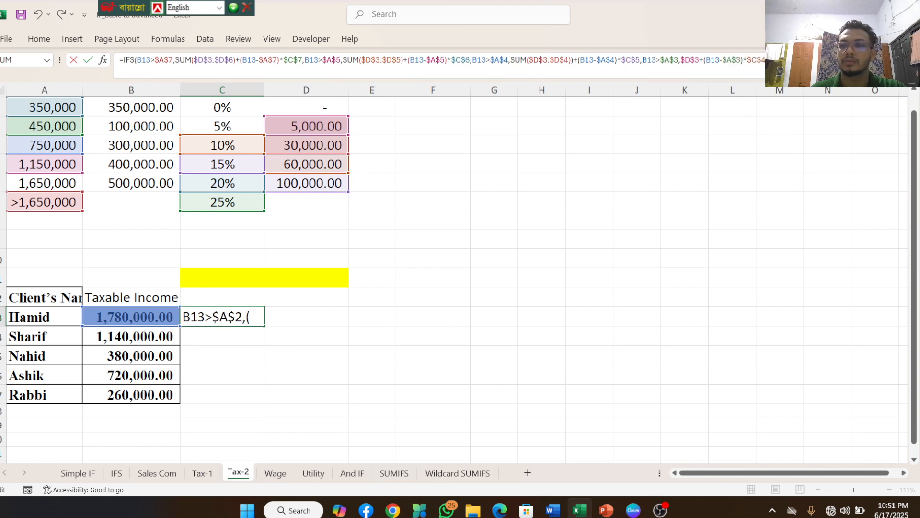
pyautogui.press('BackSpace')
pyautogui.press('BackSpace')
pyautogui.press('BackSpace')
pyautogui.press('BackSpace')
pyautogui.press('BackSpace')
pyautogui.press('BackSpace')
pyautogui.press('BackSpace')
pyautogui.write('-$A$2)*')
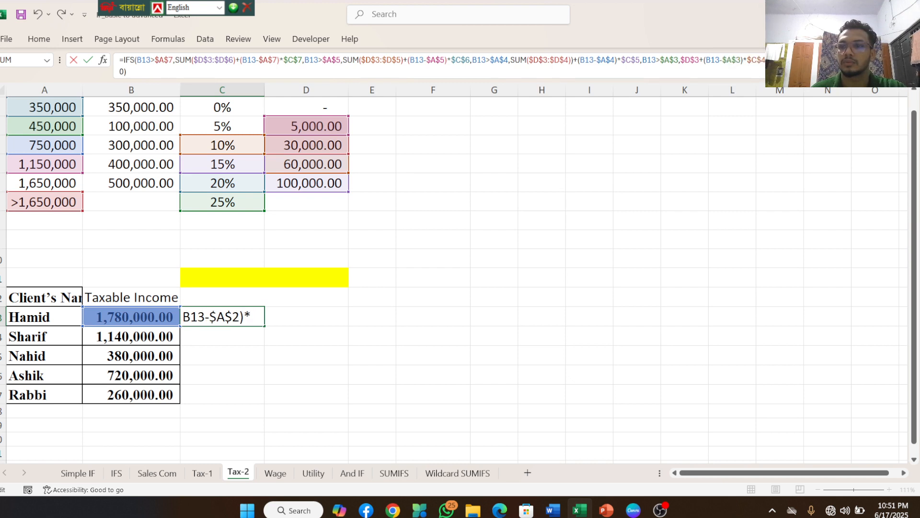
pyautogui.click(854, 60)
pyautogui.press('F4')
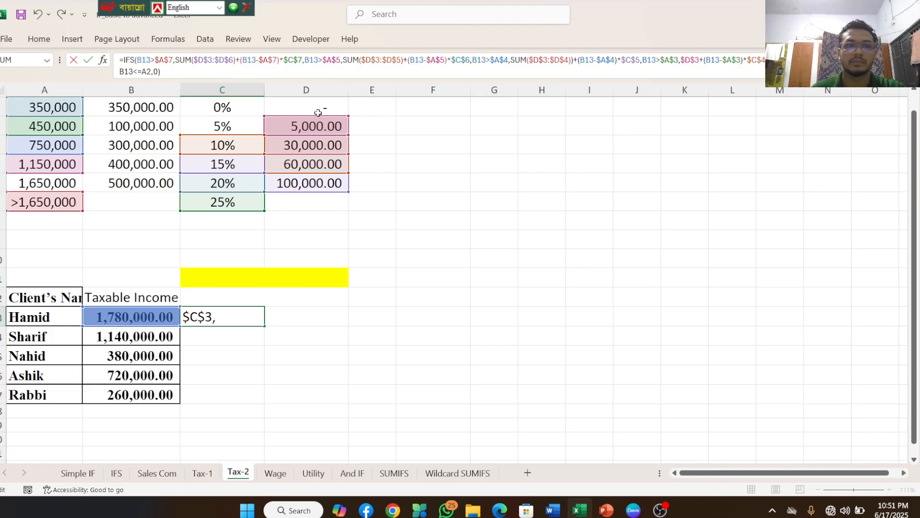
# Make A2 absolute in the sixth logical test of the C13 formula and try to enter the formula
pyautogui.click(146, 72)
pyautogui.press('F4')
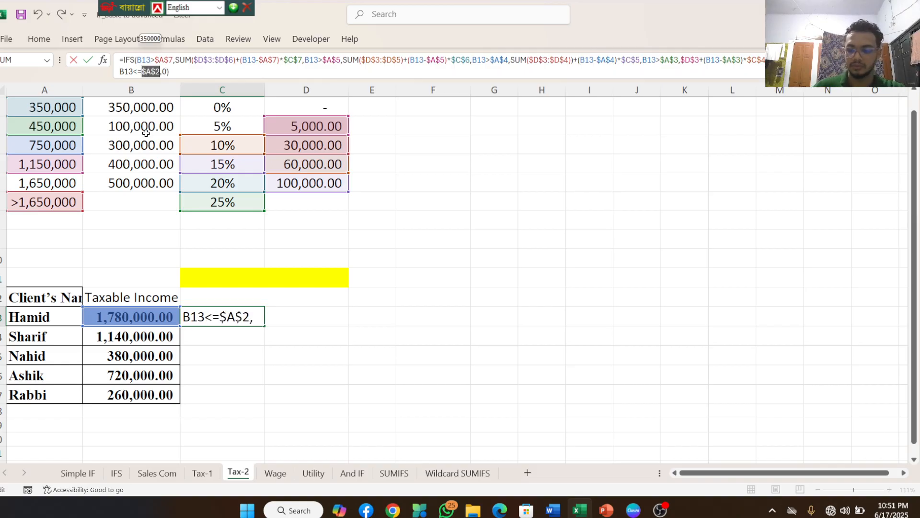
pyautogui.press('Return')
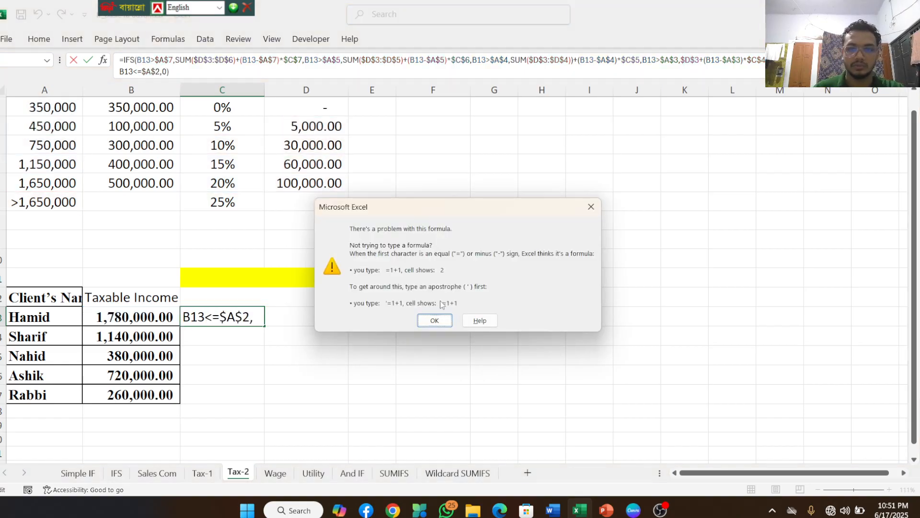
pyautogui.click(434, 320)
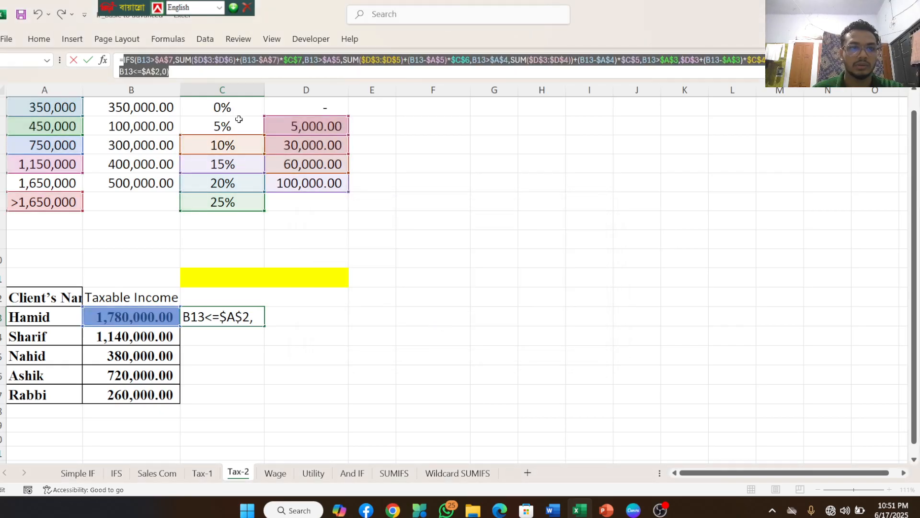
# Try again to enter the C13 formula without further changes and dismiss the error message
pyautogui.click(164, 72)
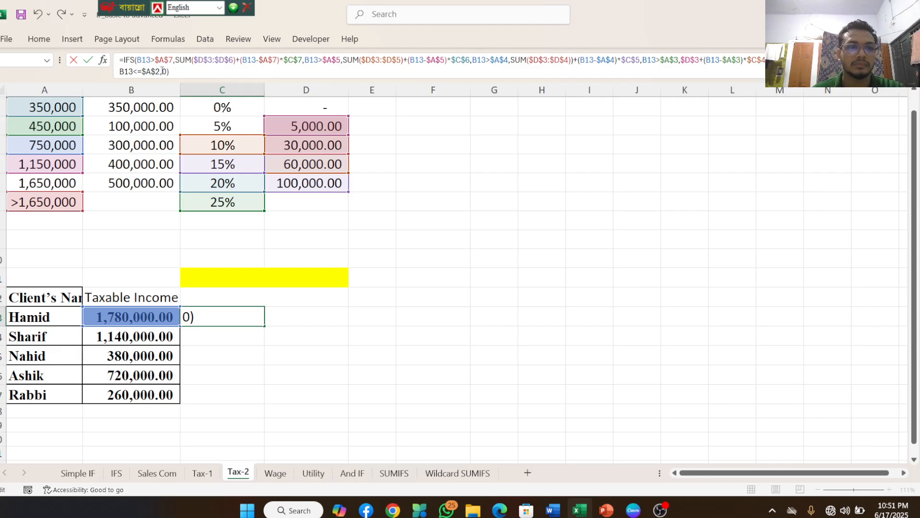
pyautogui.press('Return')
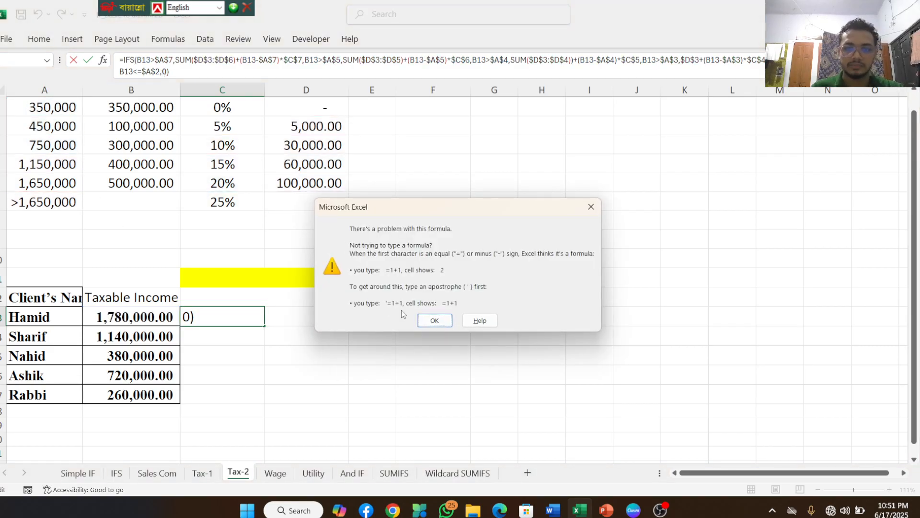
pyautogui.click(430, 318)
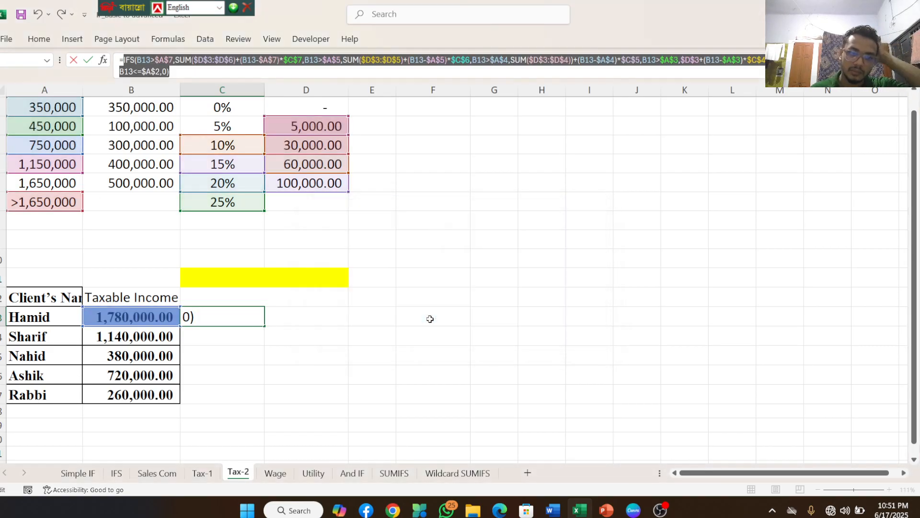
# Remove the extra closing parenthesis after SUM($D$3:$D$4) in the C13 formula, enter it, and fill the formula down through C17
pyautogui.click(148, 61)
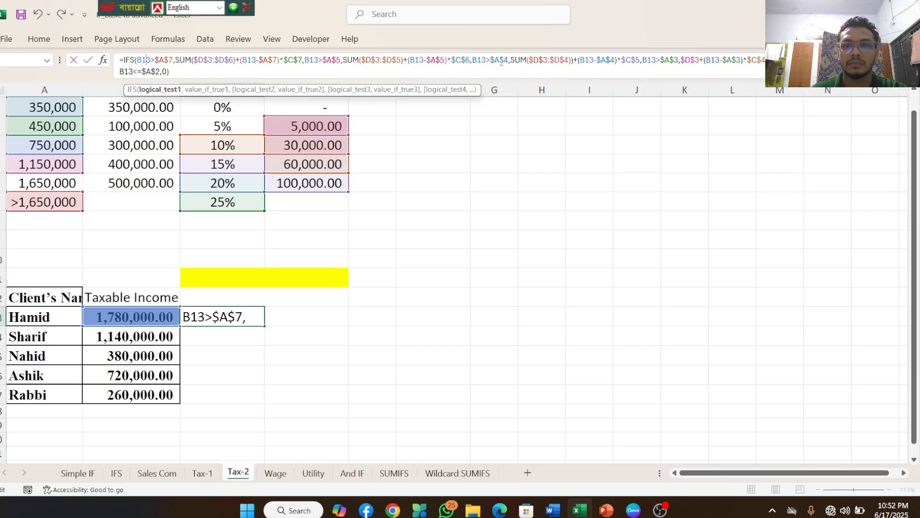
pyautogui.click(573, 60)
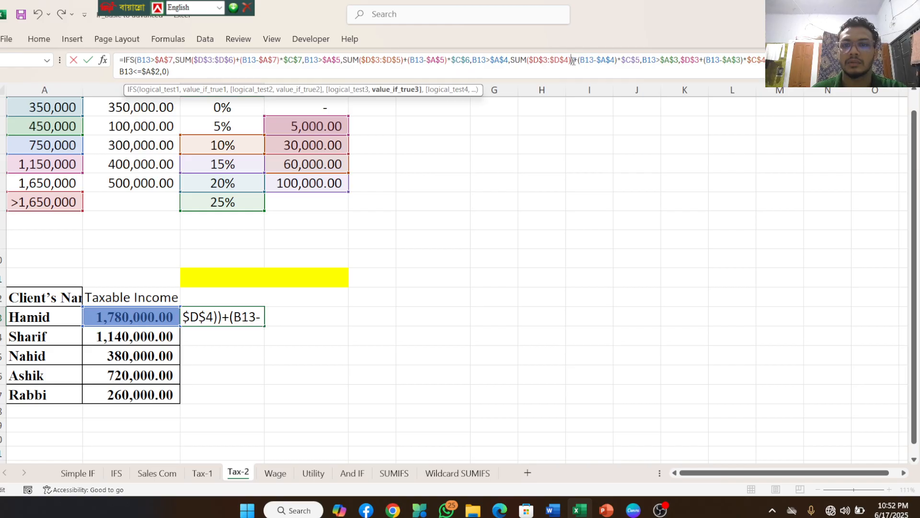
pyautogui.press('Right')
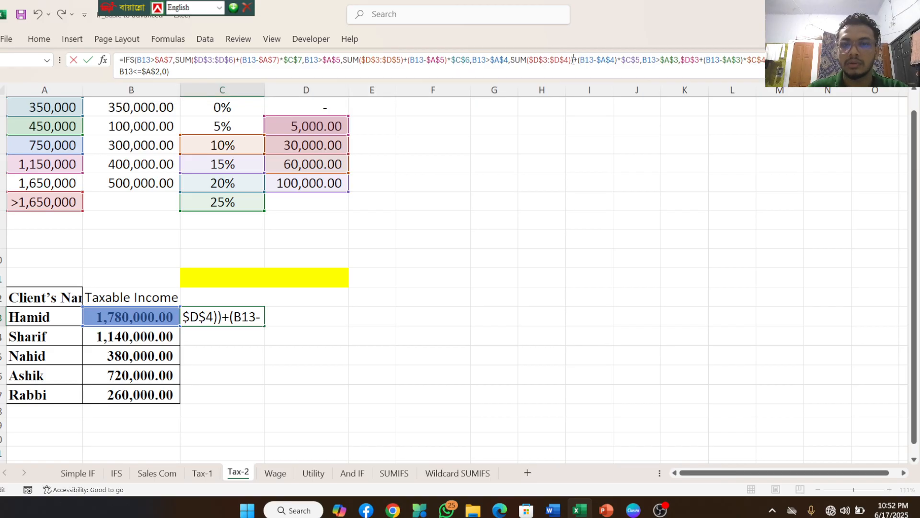
pyautogui.press('BackSpace')
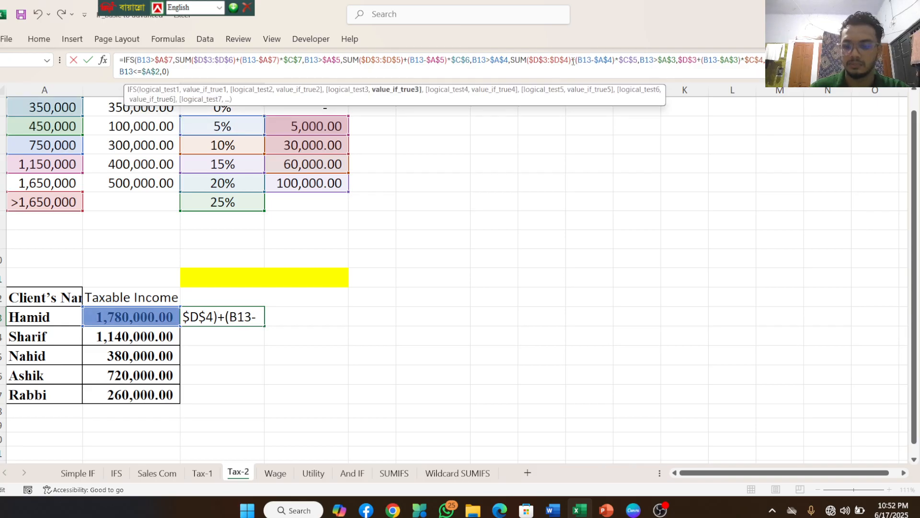
pyautogui.press('Return')
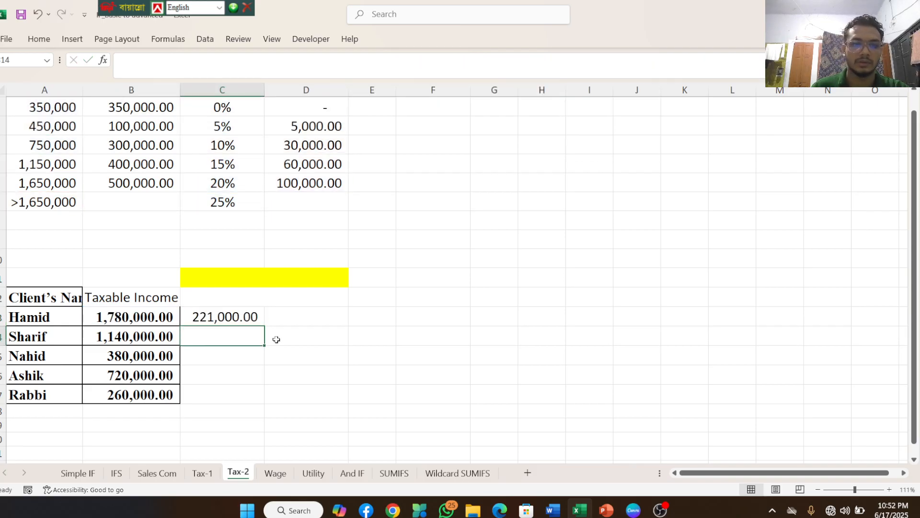
pyautogui.click(230, 313)
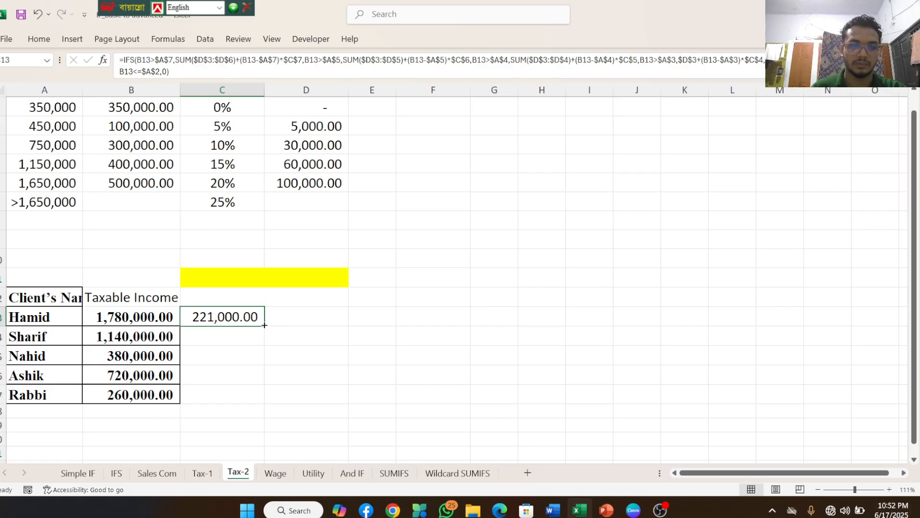
pyautogui.moveTo(263, 327); pyautogui.dragTo(267, 399)
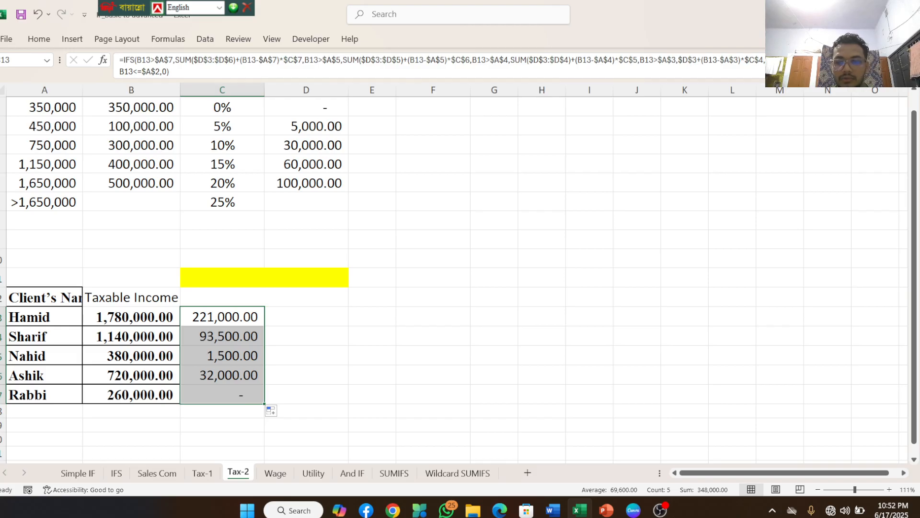
pyautogui.moveTo(660, 510)
pyautogui.click(716, 431)
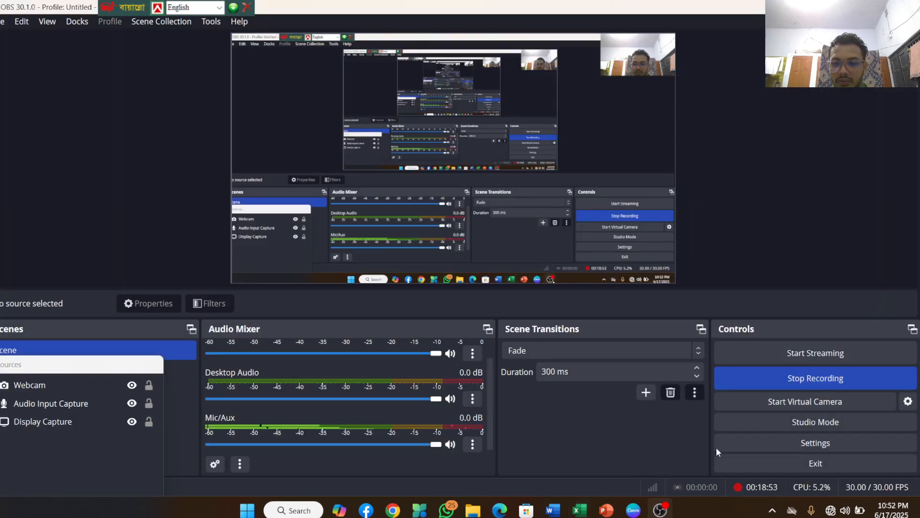